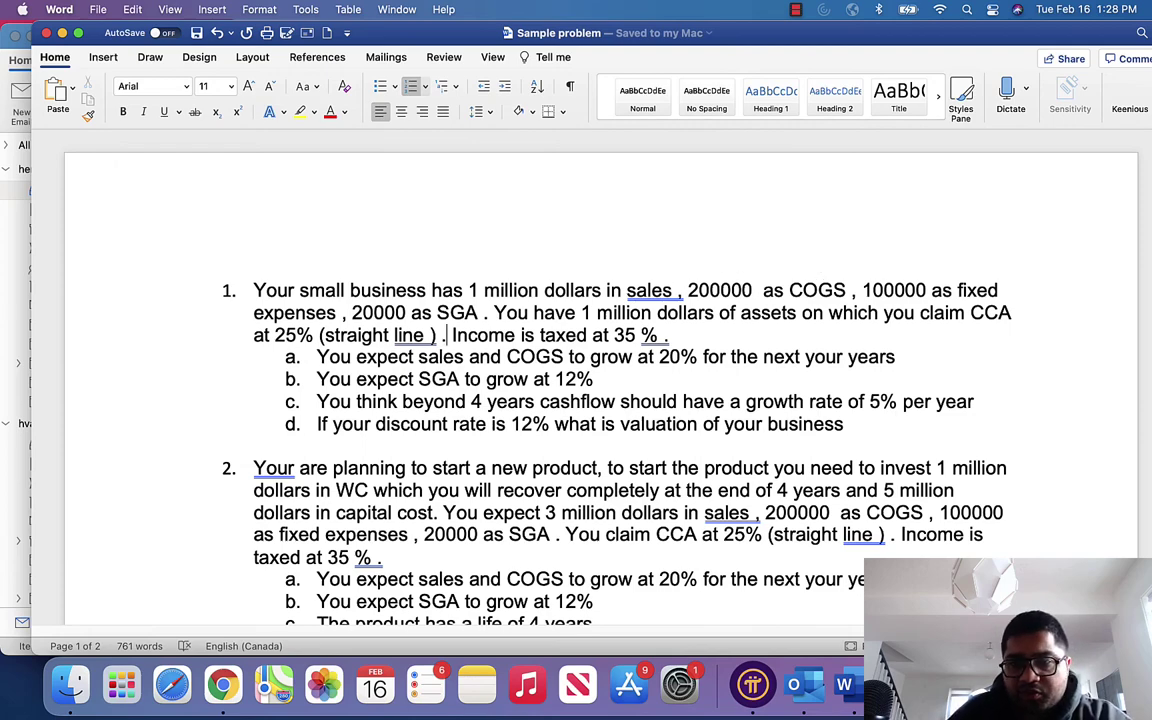
Read problem 1 in the Word document for its sales, cost, SGA, tax, CCA, growth and discount assumptions.
scroll(600, 400, up, 3)
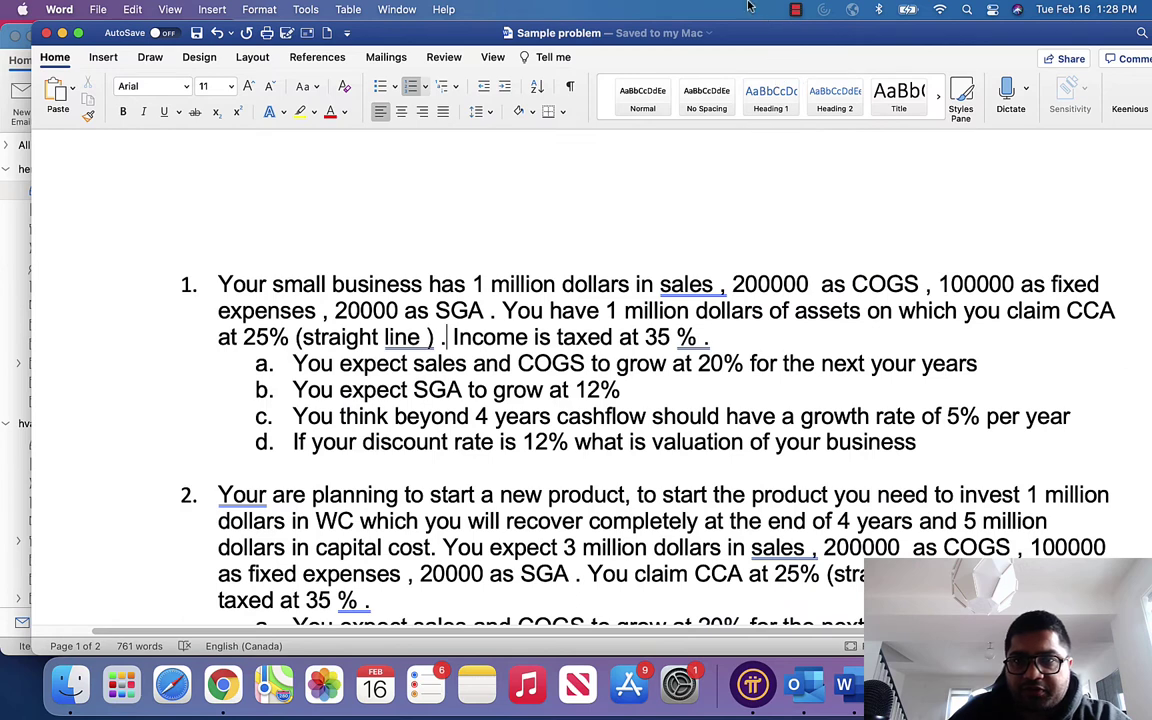
drag(673, 36, 574, 36)
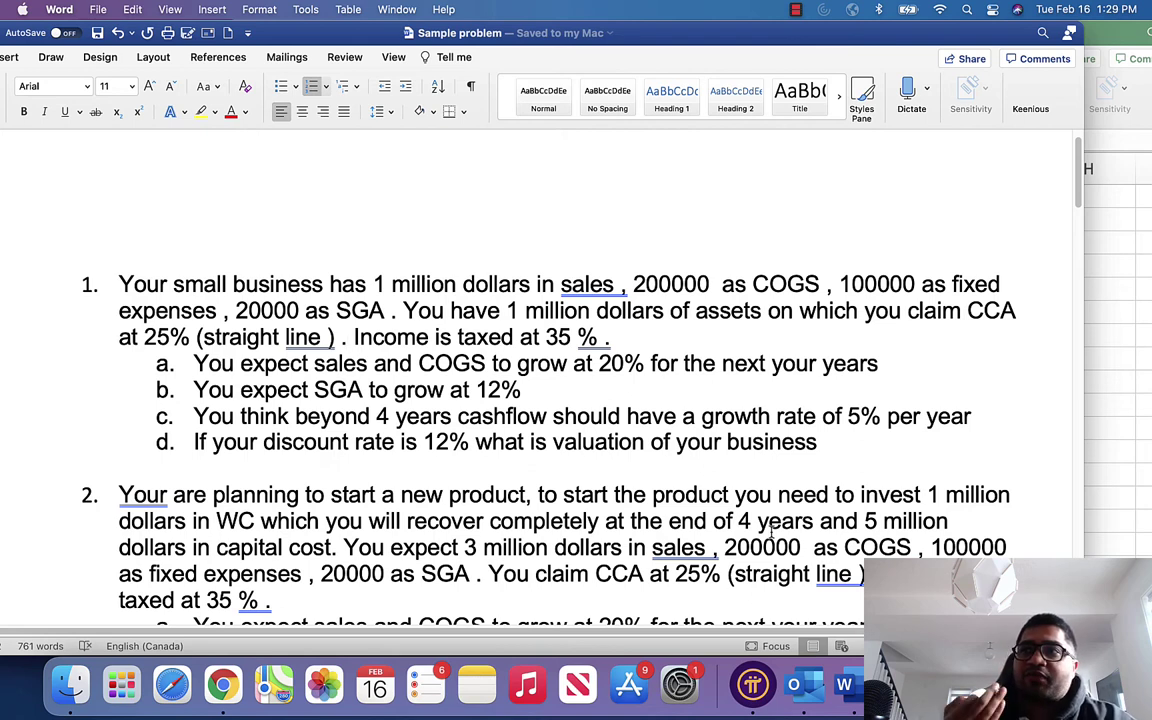
drag(233, 284, 323, 284)
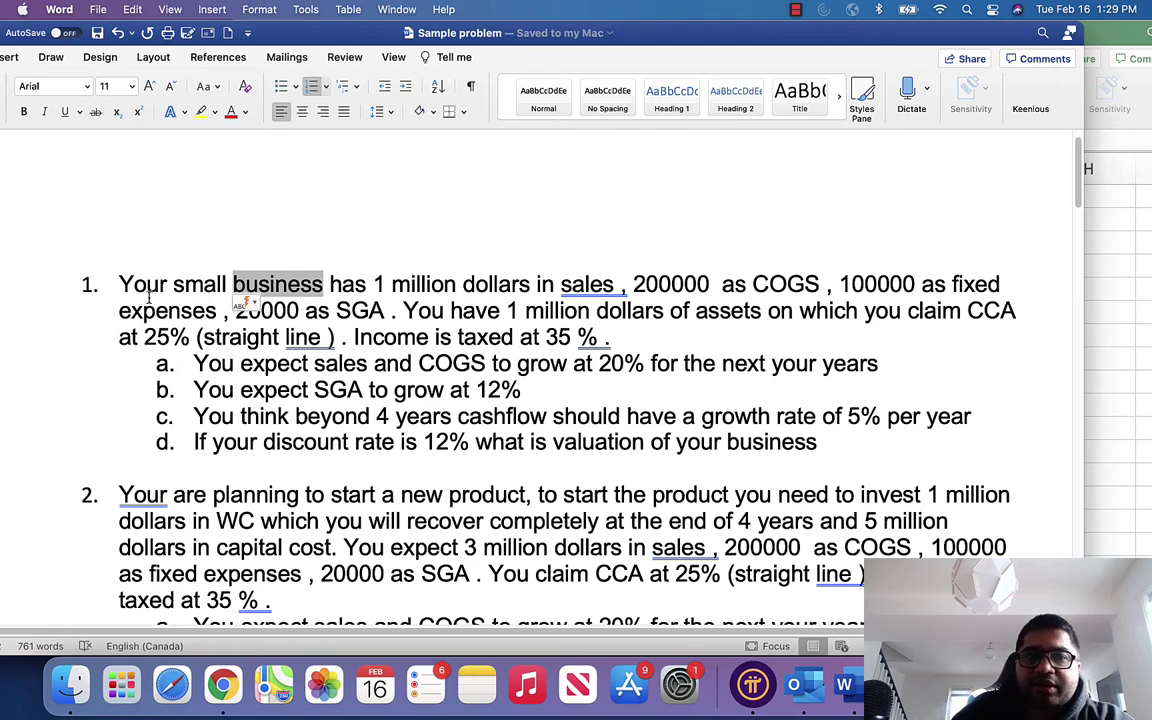
click(338, 285)
drag(393, 285, 1003, 287)
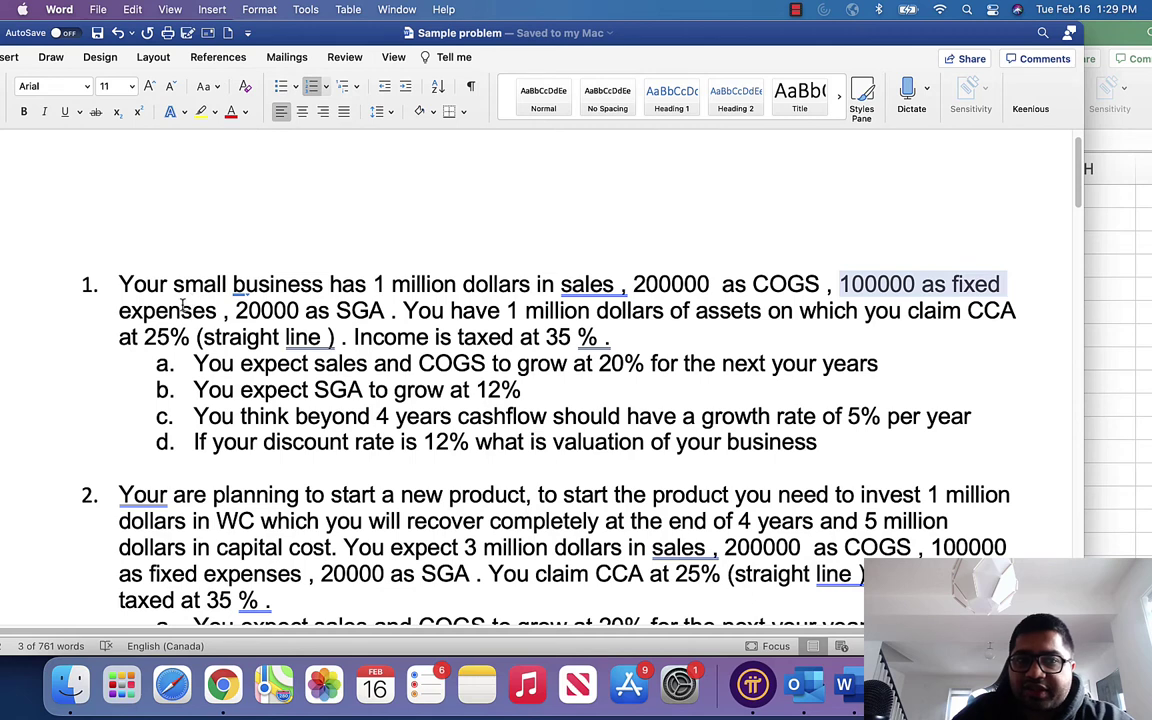
drag(236, 311, 384, 312)
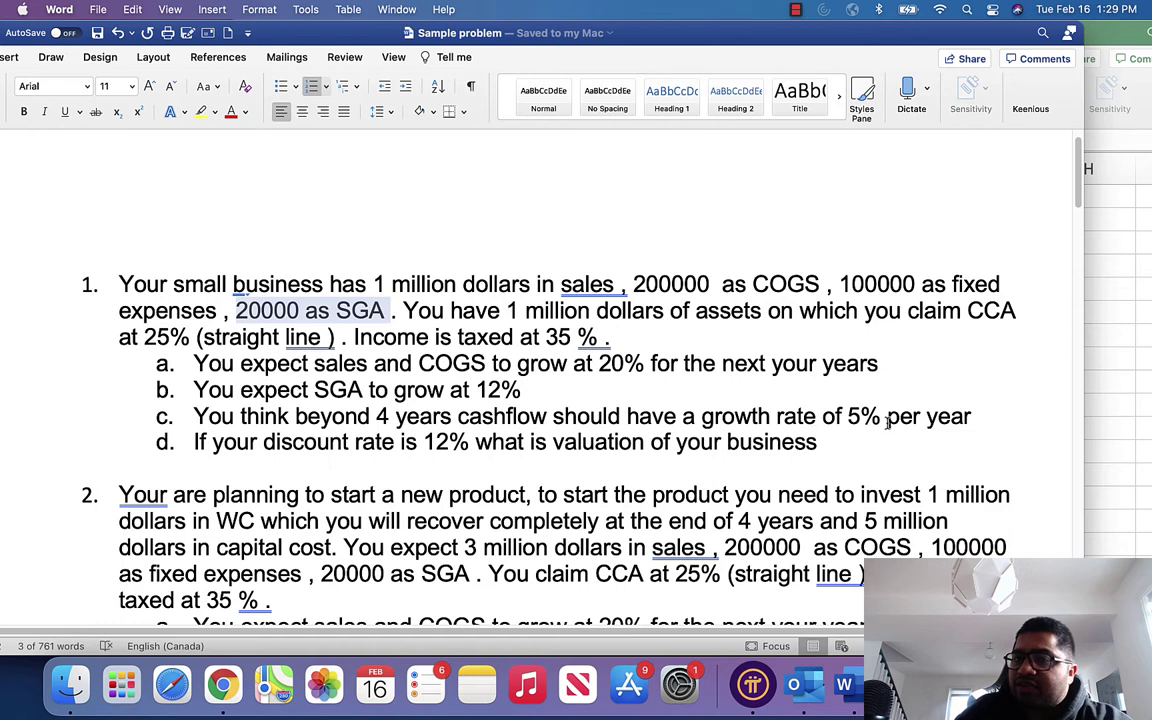
drag(849, 416, 947, 418)
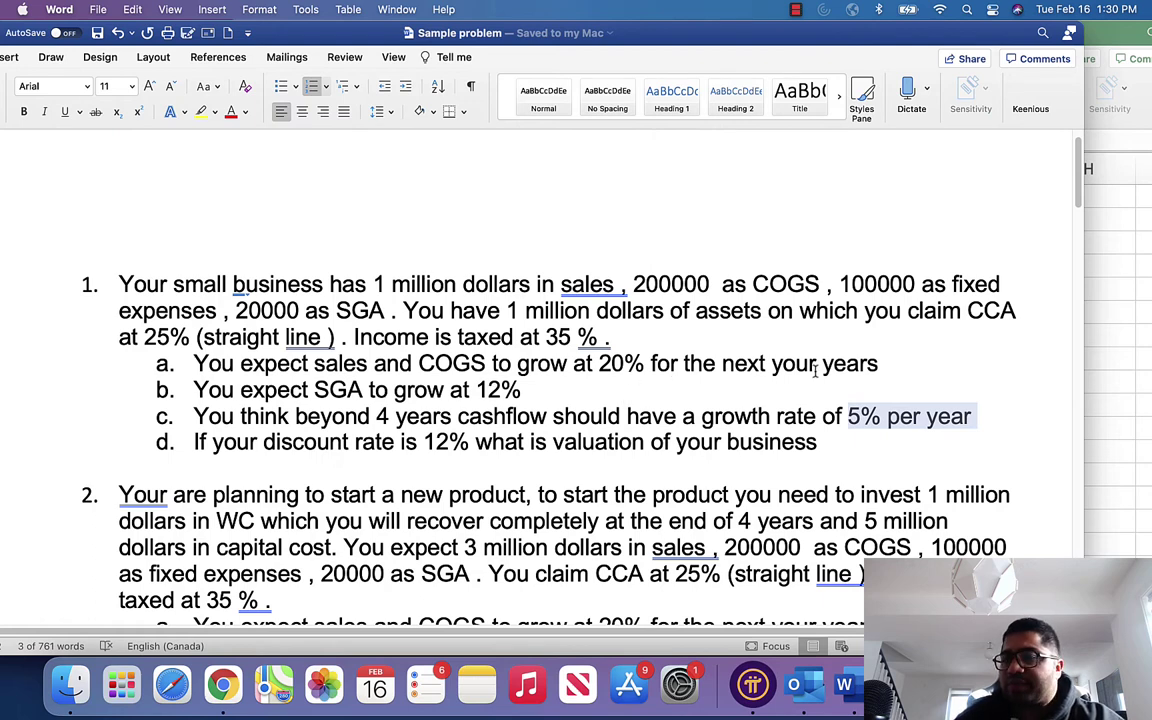
Switch to the Excel workbook and enter 1000000 as Year 1 sales in C2, formatted with thousands separators and no decimals.
key(super+alt+2)
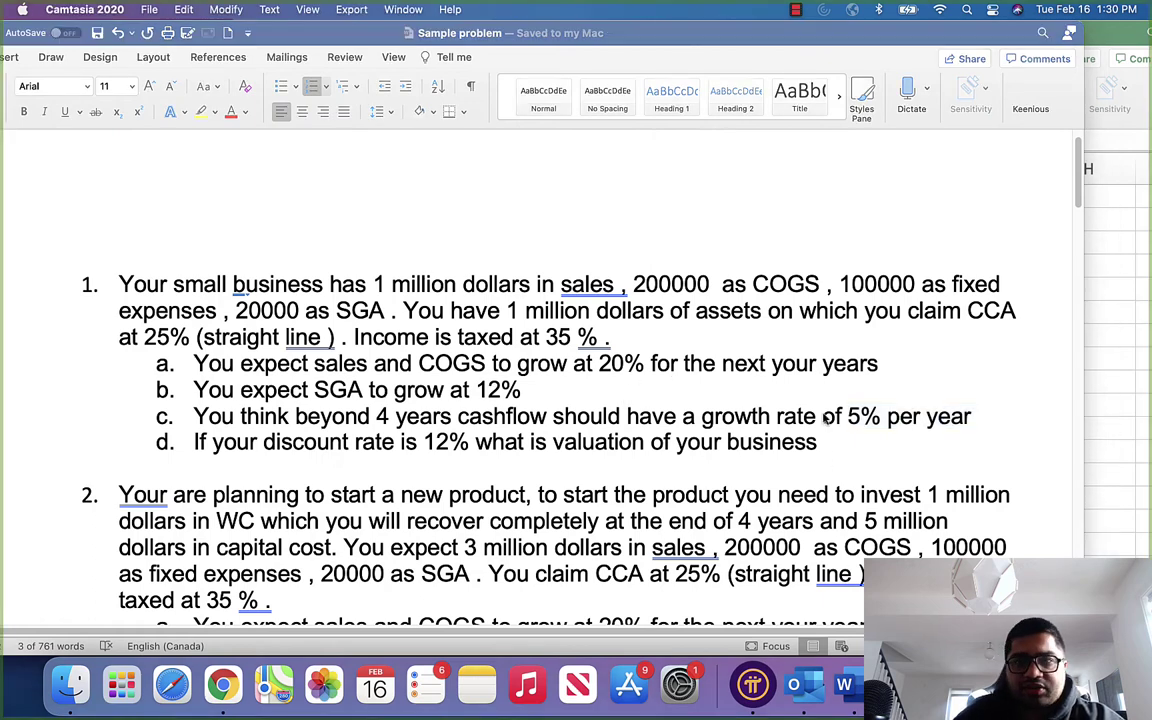
key(super+Tab)
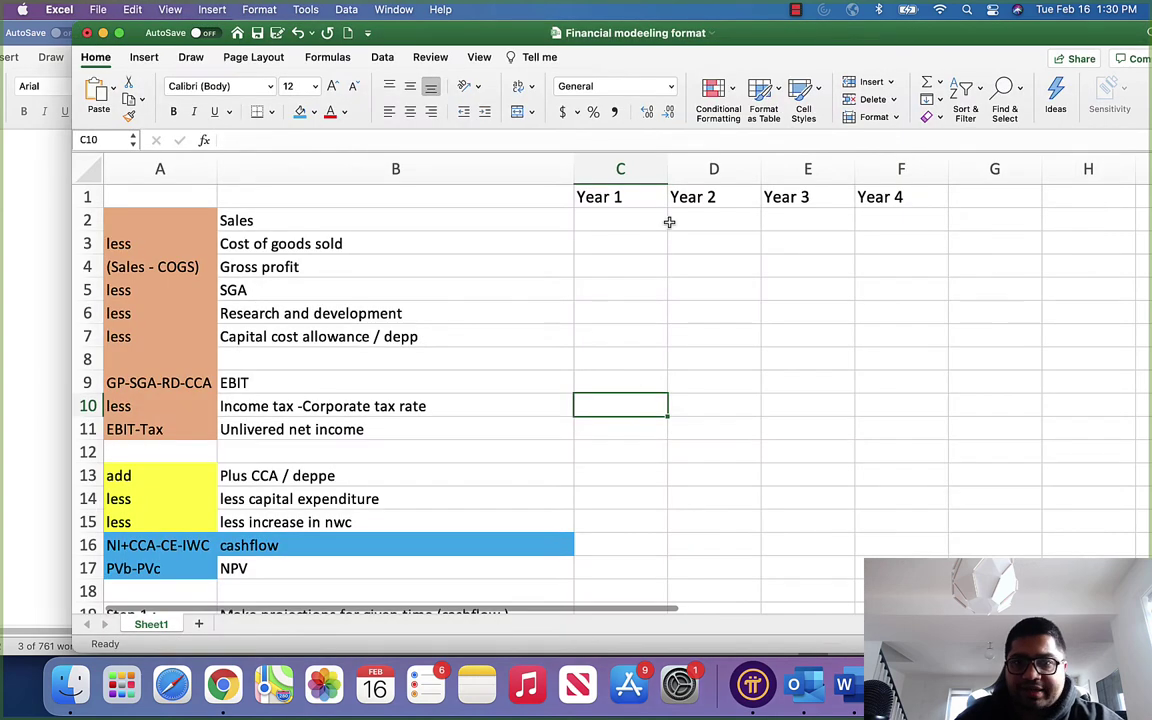
click(630, 222)
text(10000)
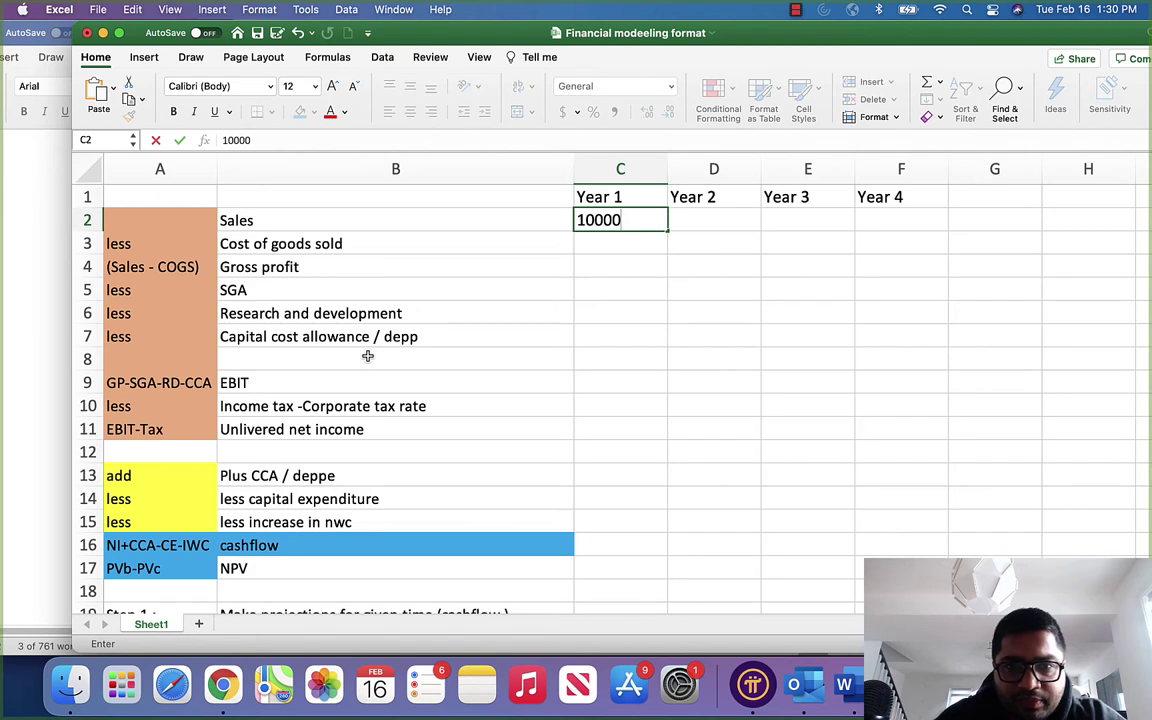
text(00)
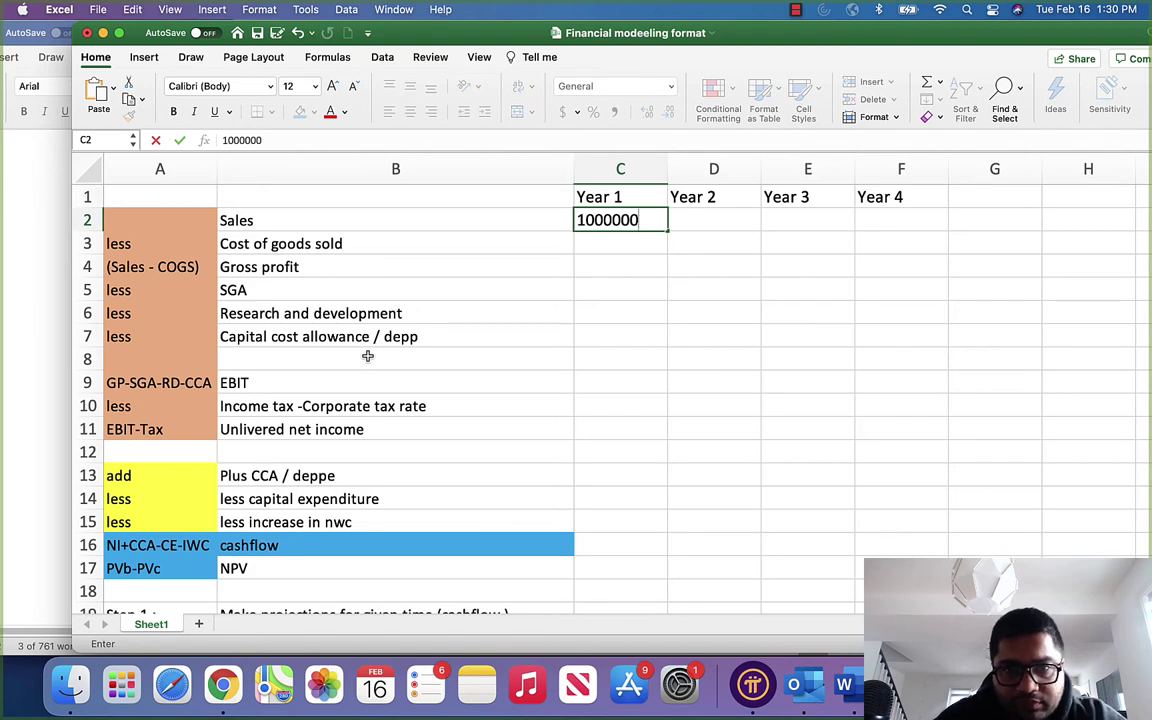
key(Return)
click(632, 220)
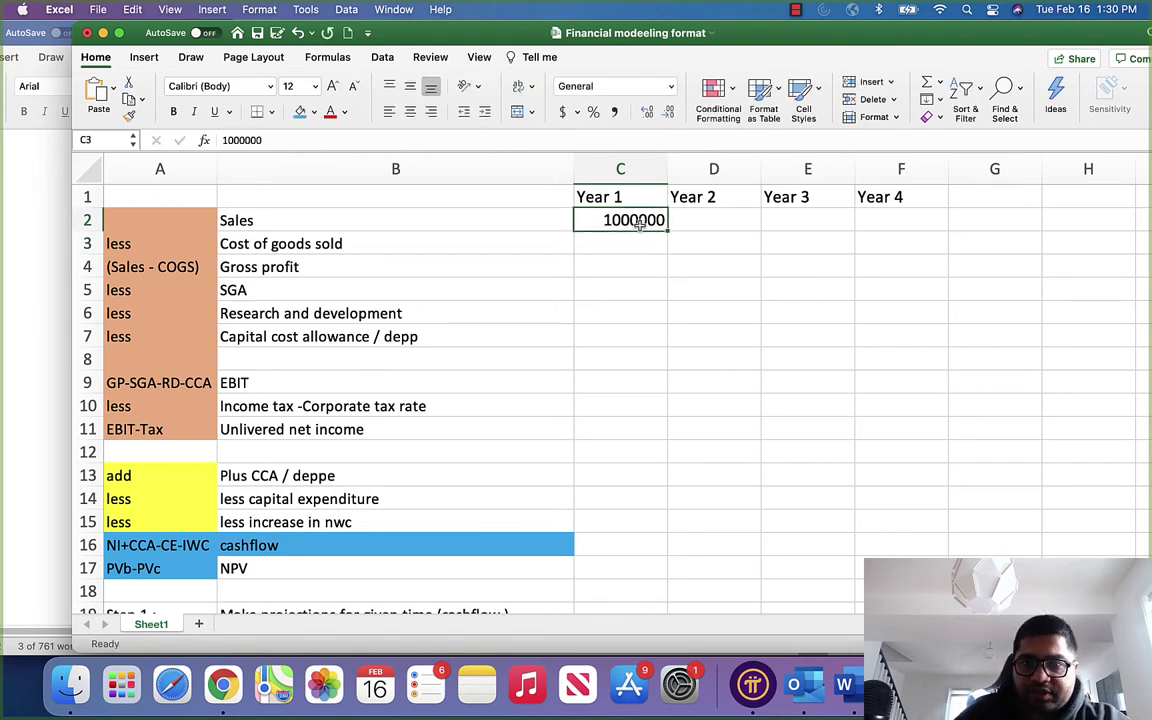
click(614, 111)
click(647, 112)
click(647, 112)
Calculate Year 2 sales in D2 with 20% growth using the formula =C2*1.2.
click(745, 226)
text(=)
key(Left)
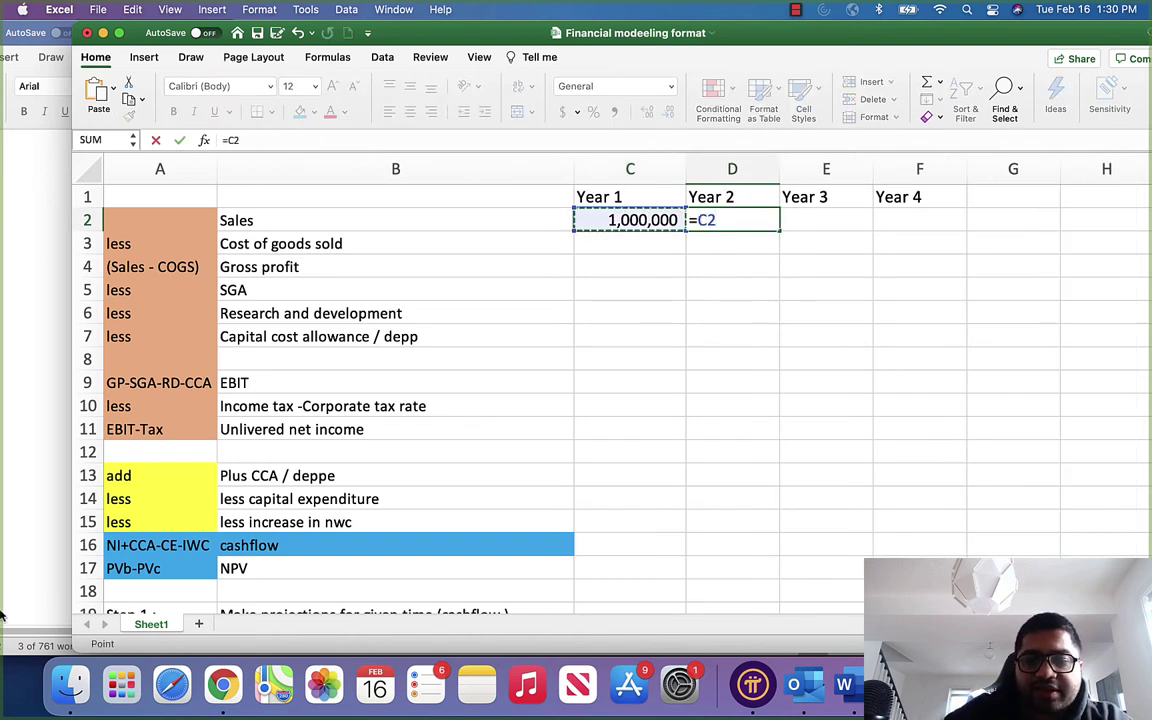
text(*1.2)
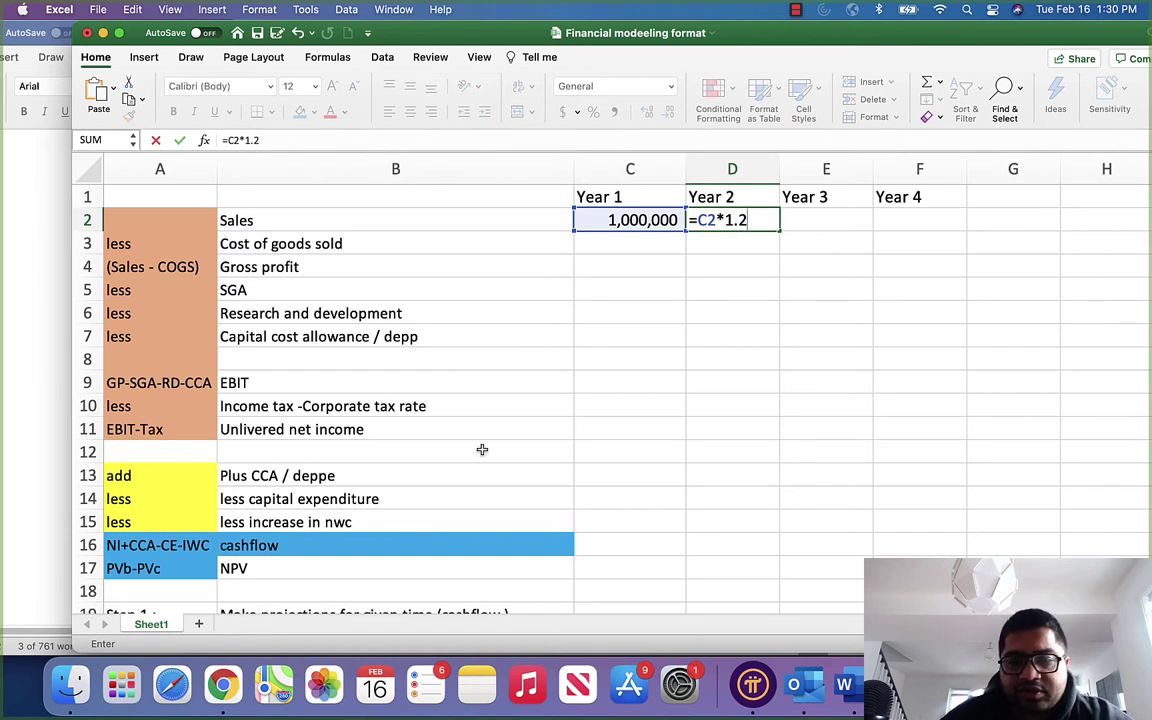
key(Return)
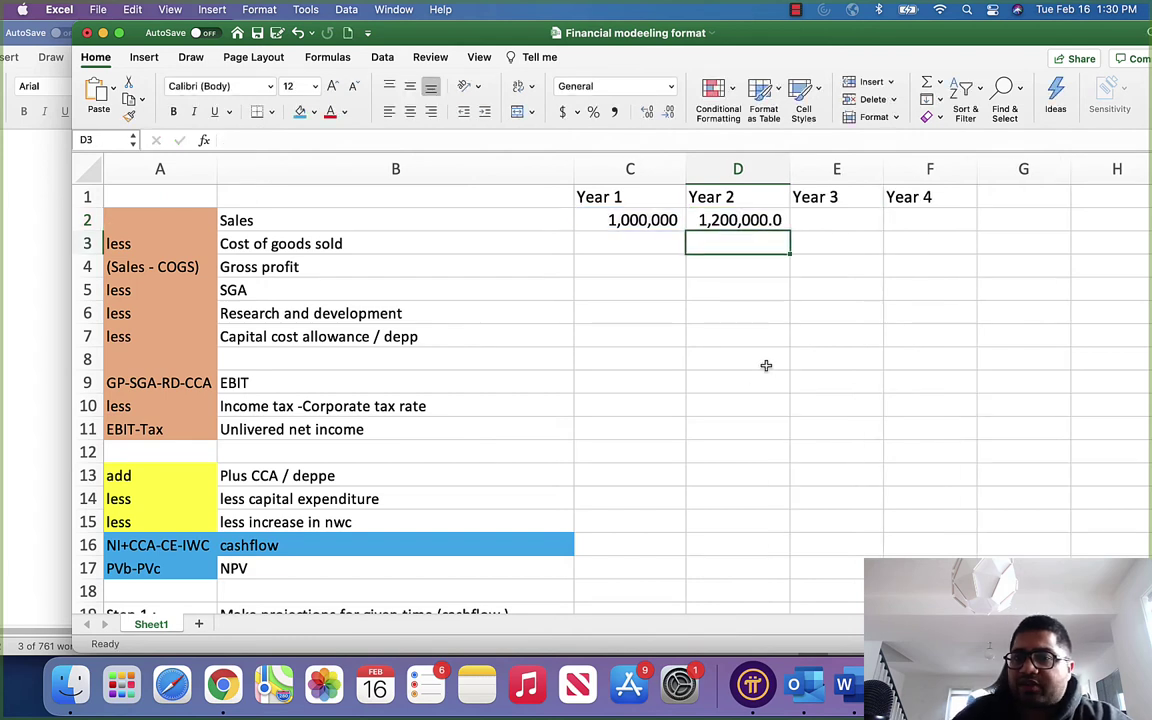
Extend the sales growth formula from D2 to Year 3 and Year 4, widening columns E and F to fit.
click(775, 212)
drag(789, 231, 880, 218)
click(930, 169)
drag(884, 169, 895, 169)
drag(922, 220, 950, 235)
click(934, 268)
drag(989, 169, 998, 170)
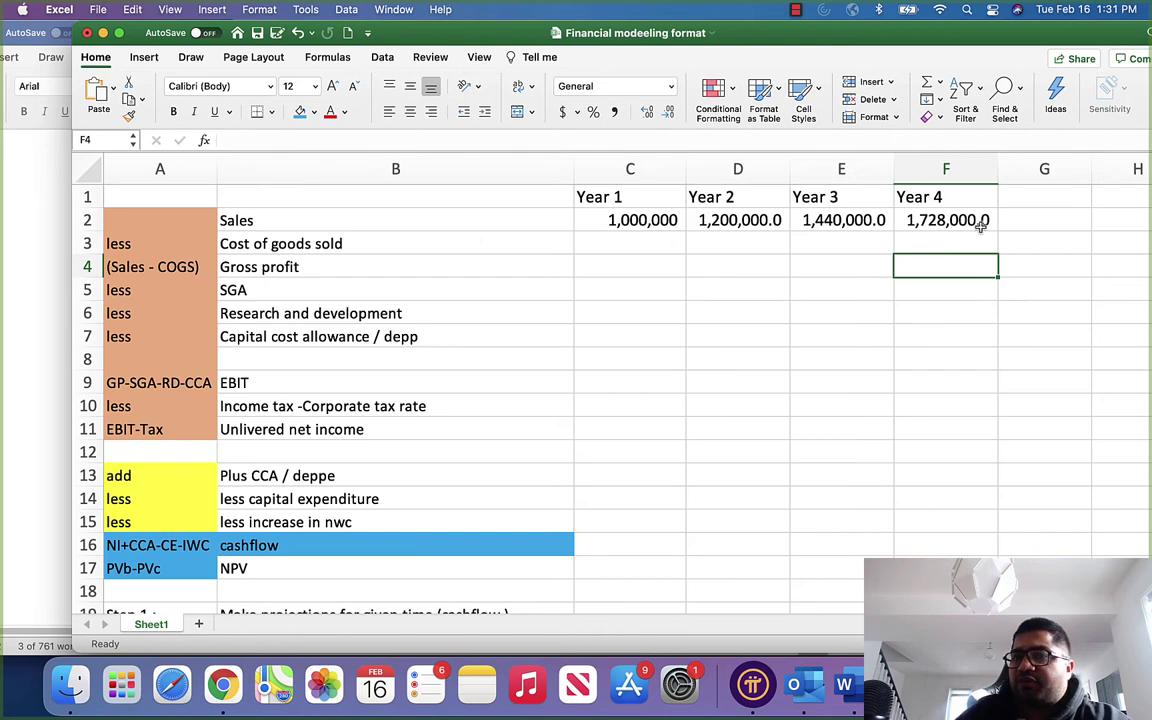
Look up the COGS figure in the Word problem and enter 200000 as Year 1 cost of goods sold in C3.
click(634, 242)
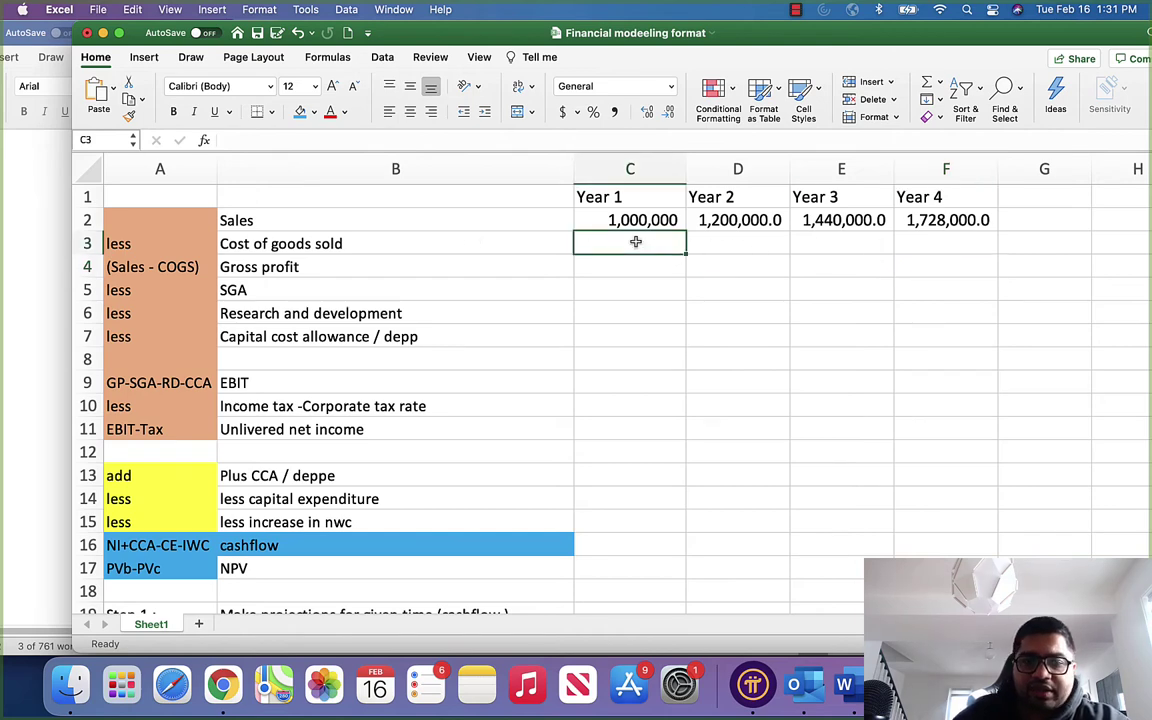
key(super+Tab)
key(super+Tab)
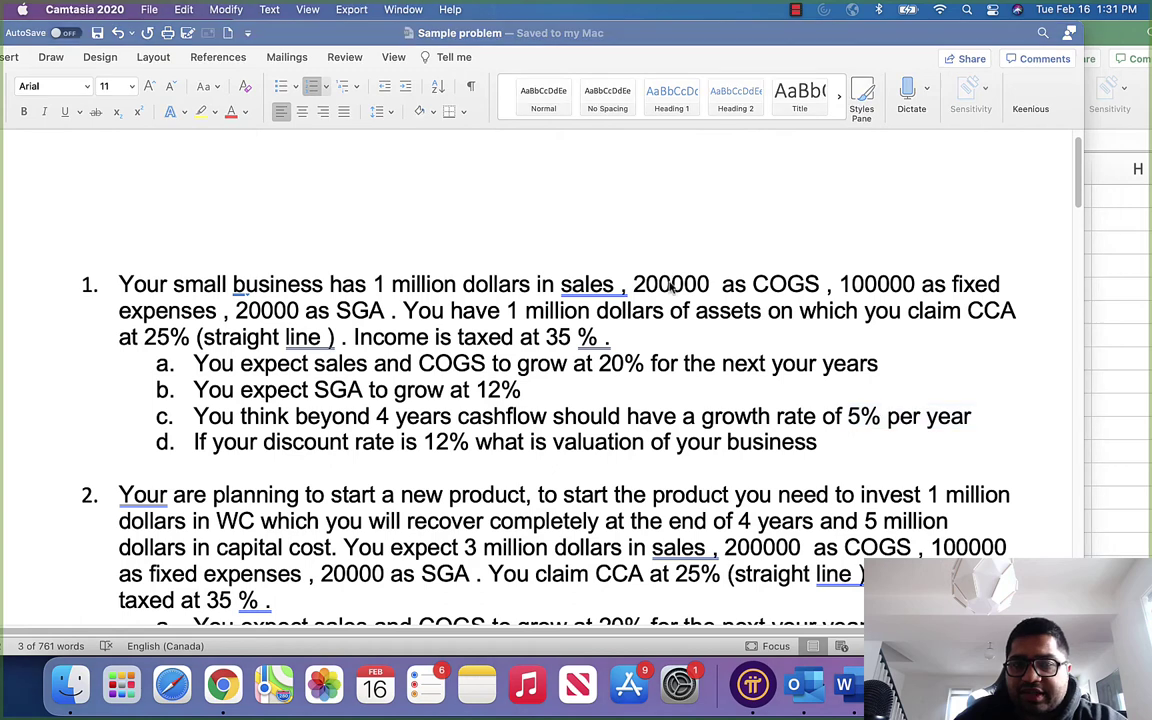
key(super+Tab)
key(Tab)
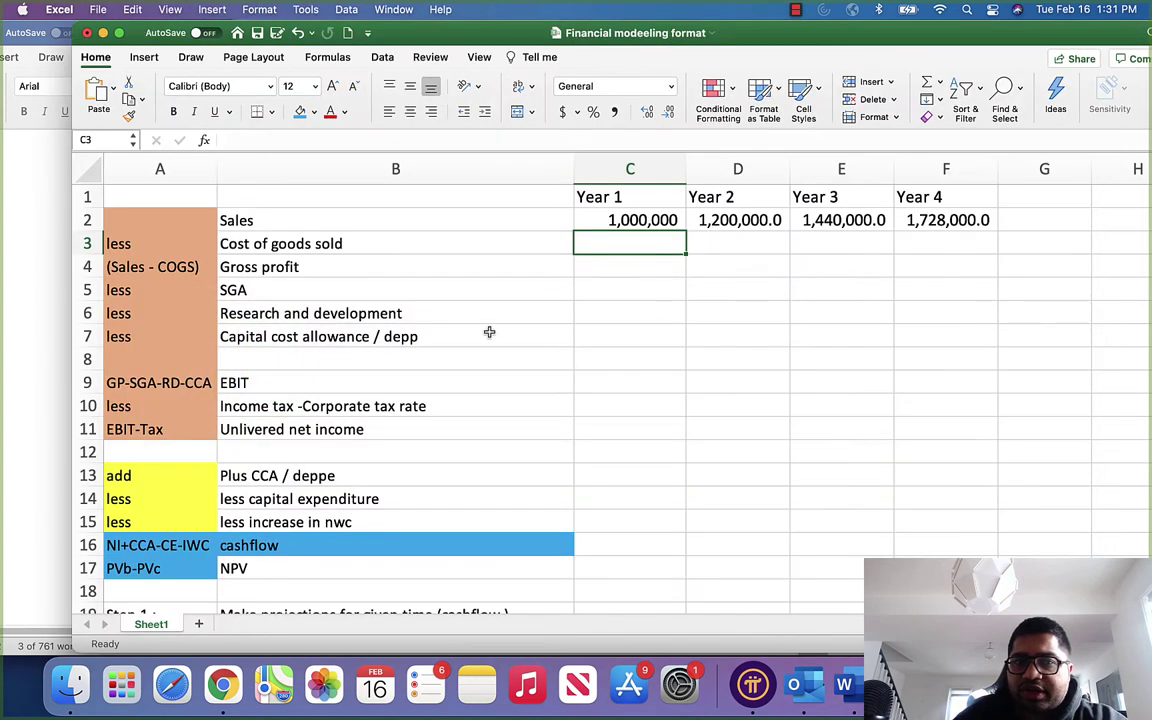
text(200000)
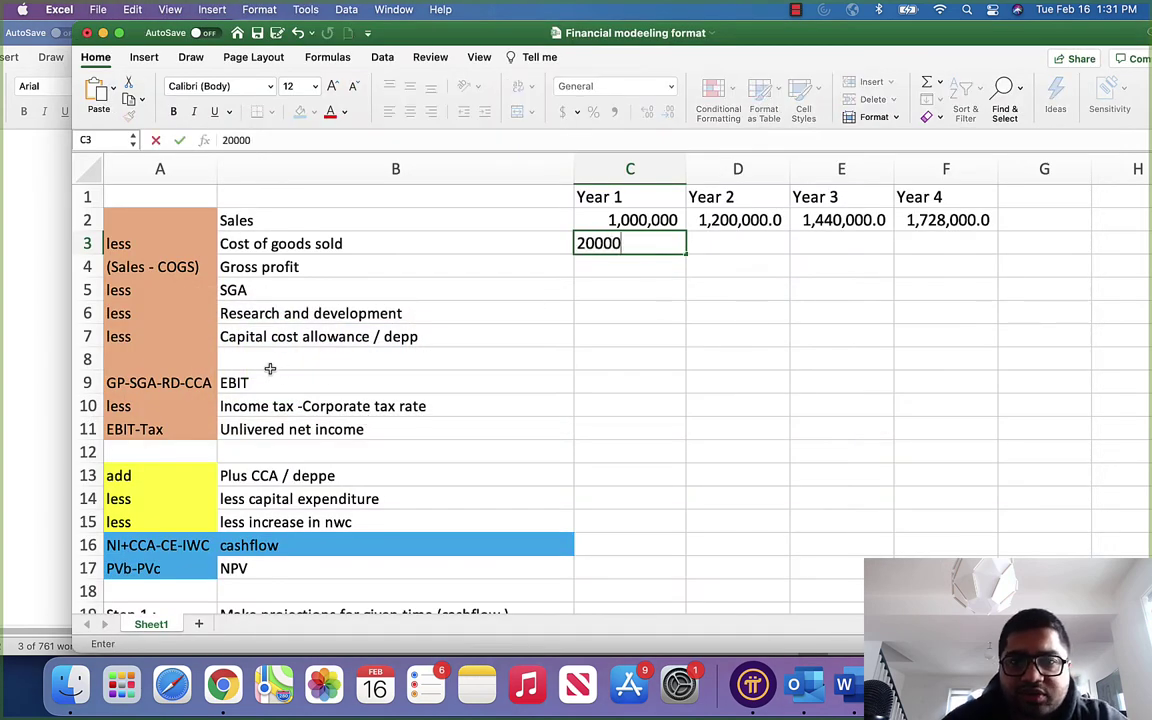
key(Return)
Calculate Year 2 cost of goods sold in D3 with the formula =C3*1.2.
key(Up)
key(Right)
text(=)
key(Left)
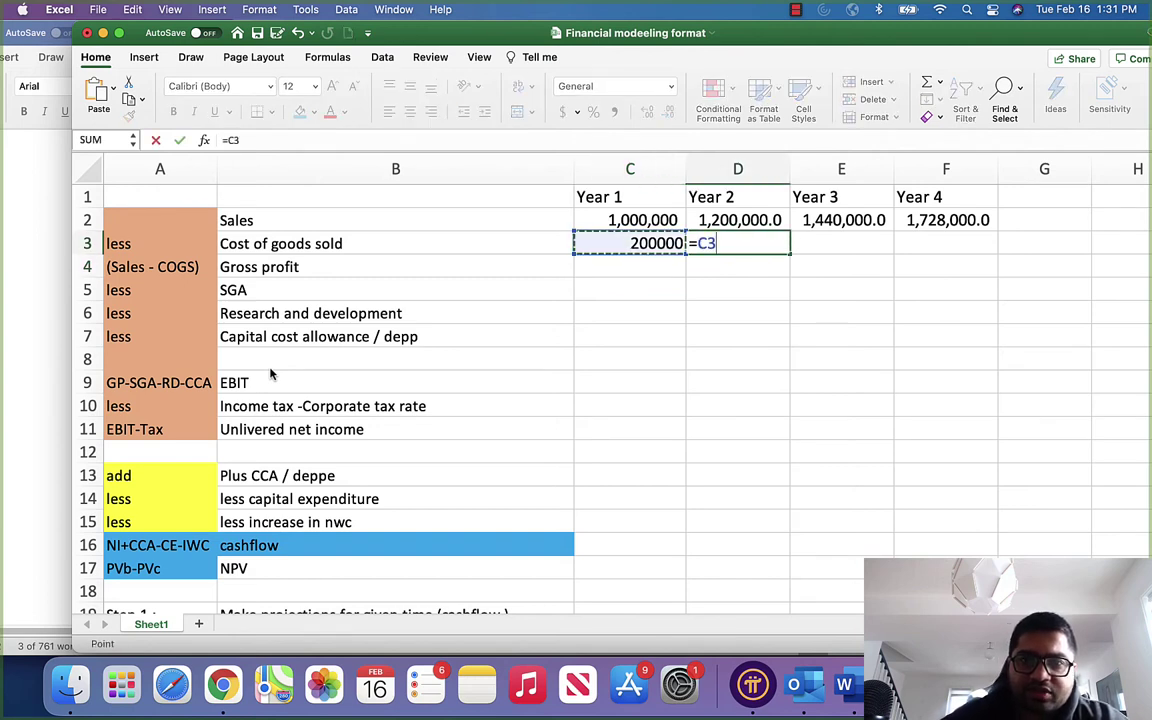
text(*1.2)
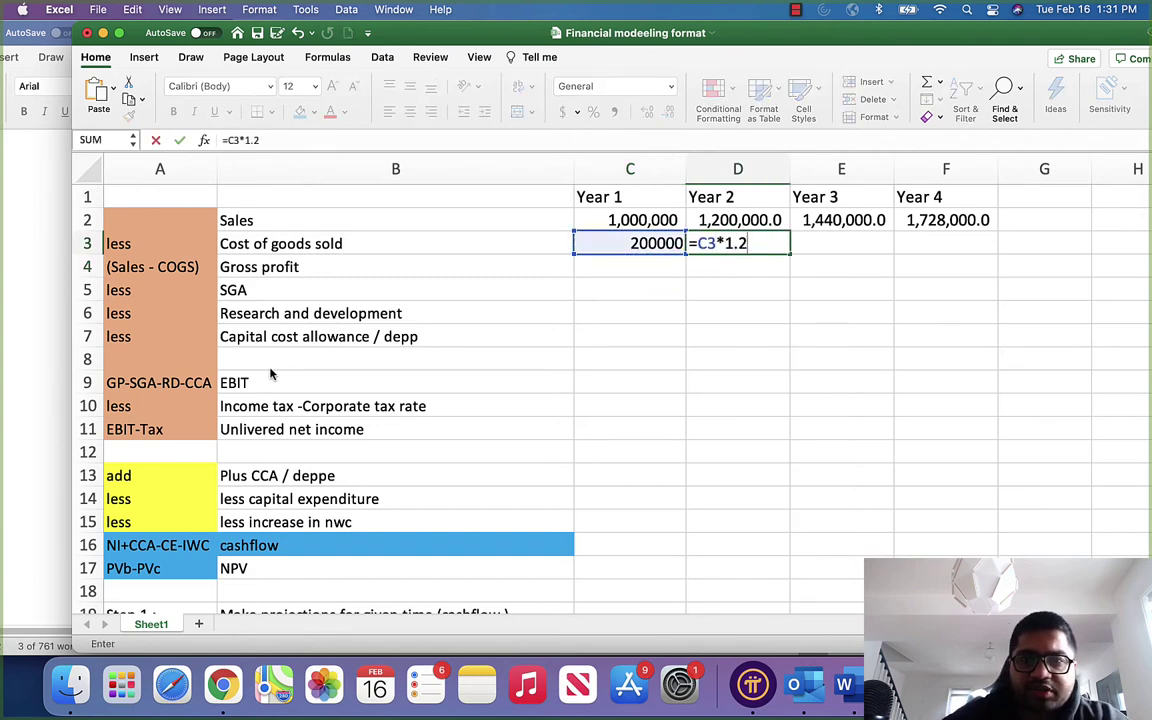
key(Return)
Extend the cost of goods sold formula from D3 across Year 3 and Year 4.
click(700, 245)
drag(789, 254, 885, 256)
click(905, 263)
click(922, 243)
click(815, 240)
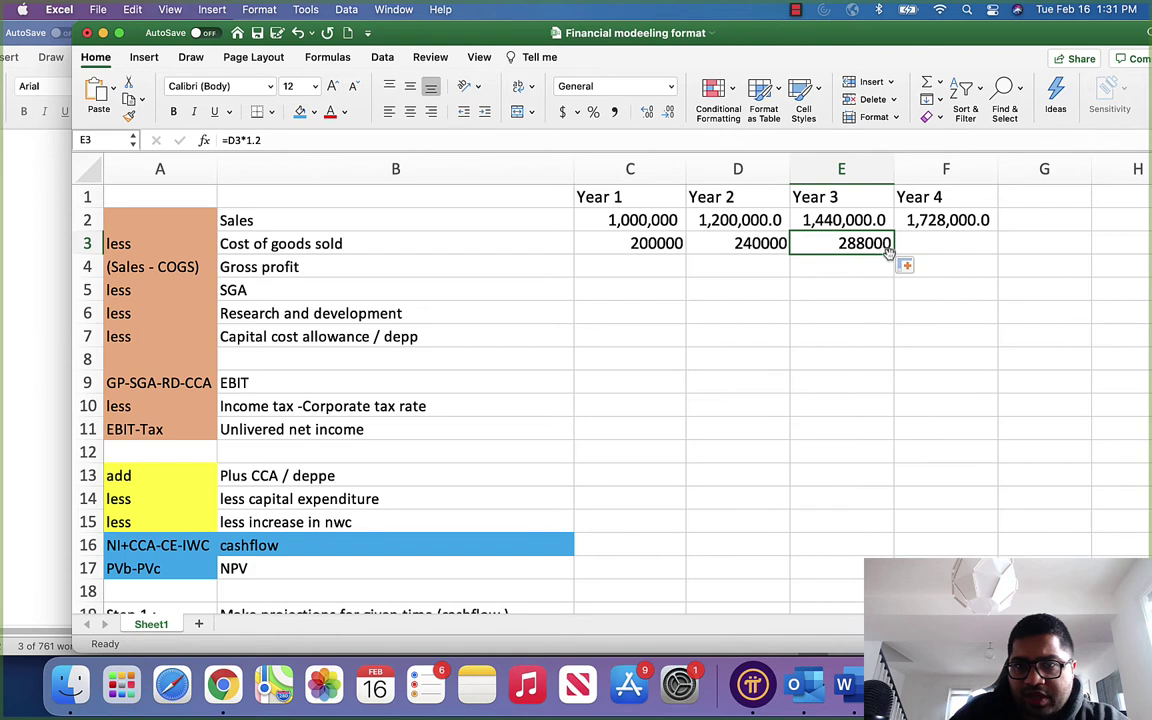
drag(893, 254, 972, 254)
click(765, 313)
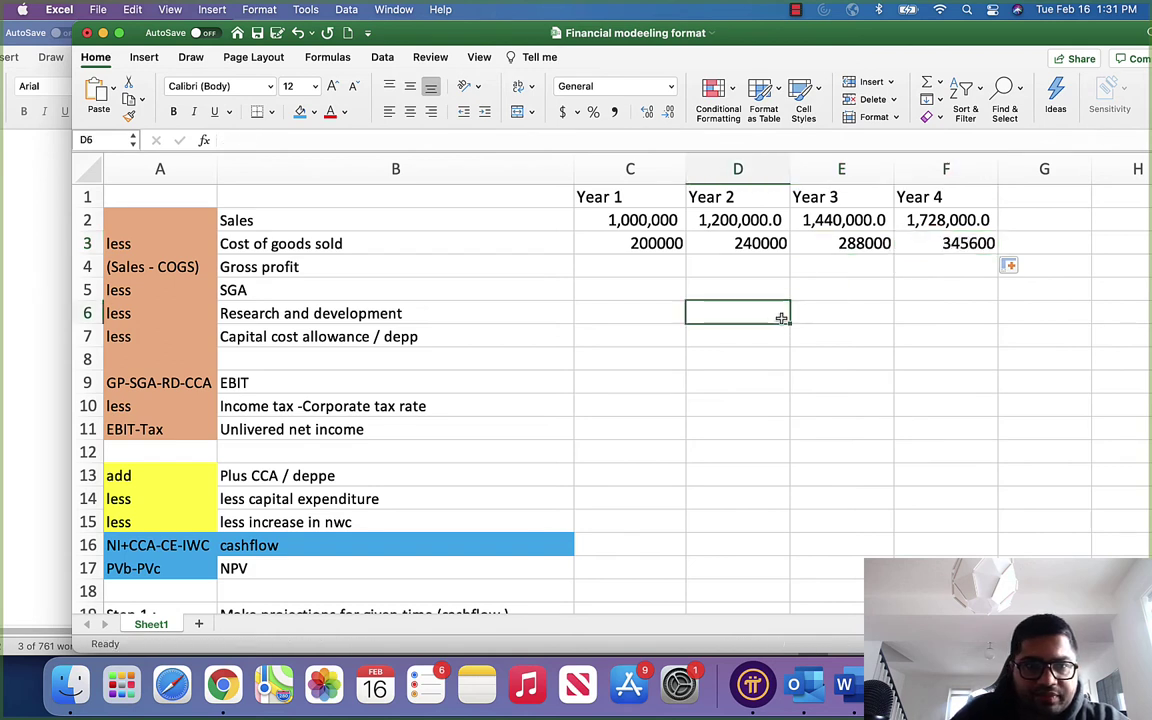
Calculate Year 1 gross profit in C4 as =C2-C3 and extend the formula across to Year 4.
click(645, 267)
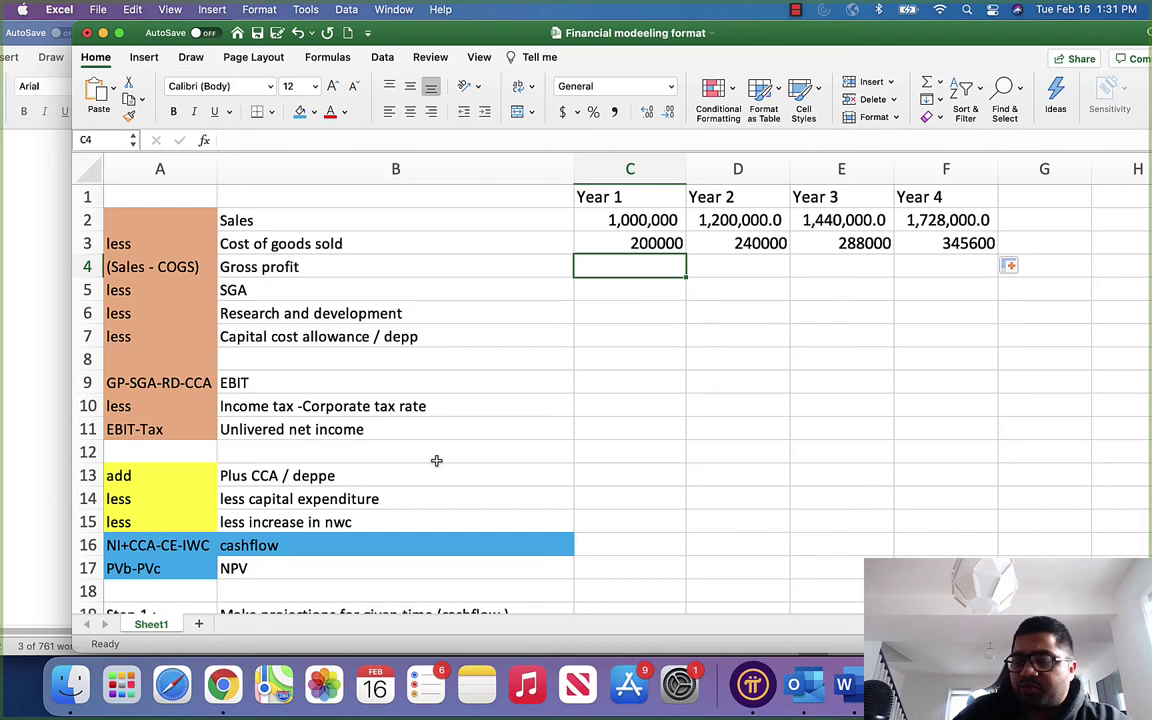
text(=)
key(Up)
key(Up)
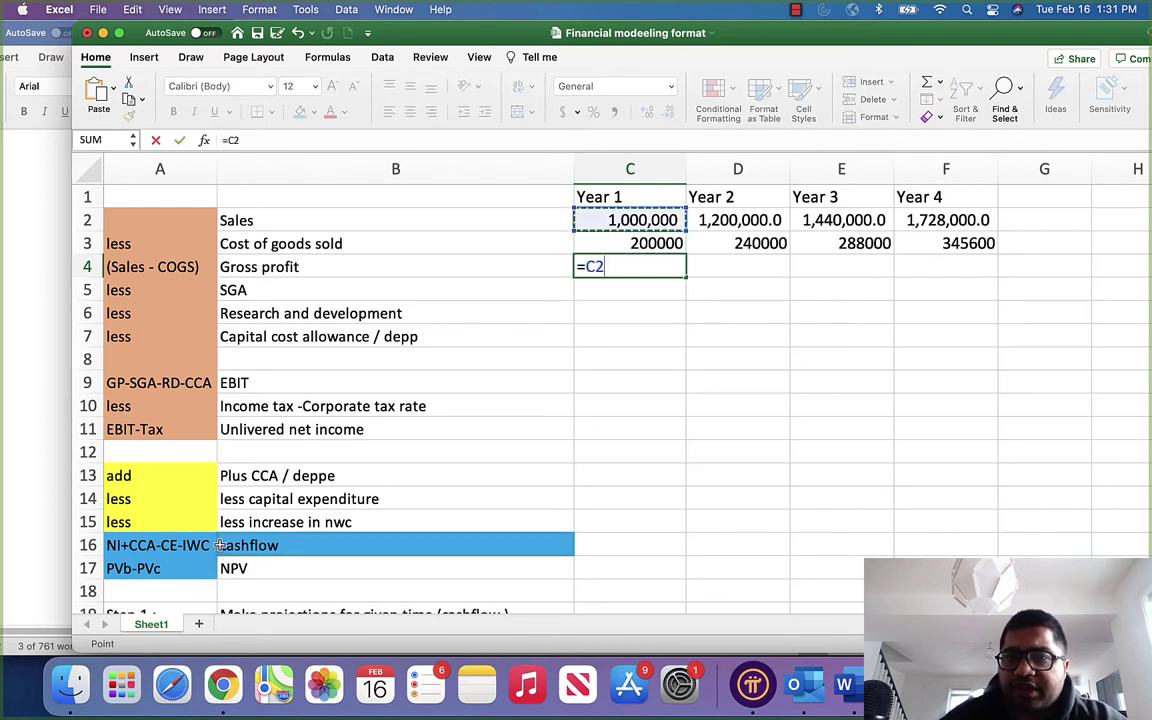
text(-)
key(Up)
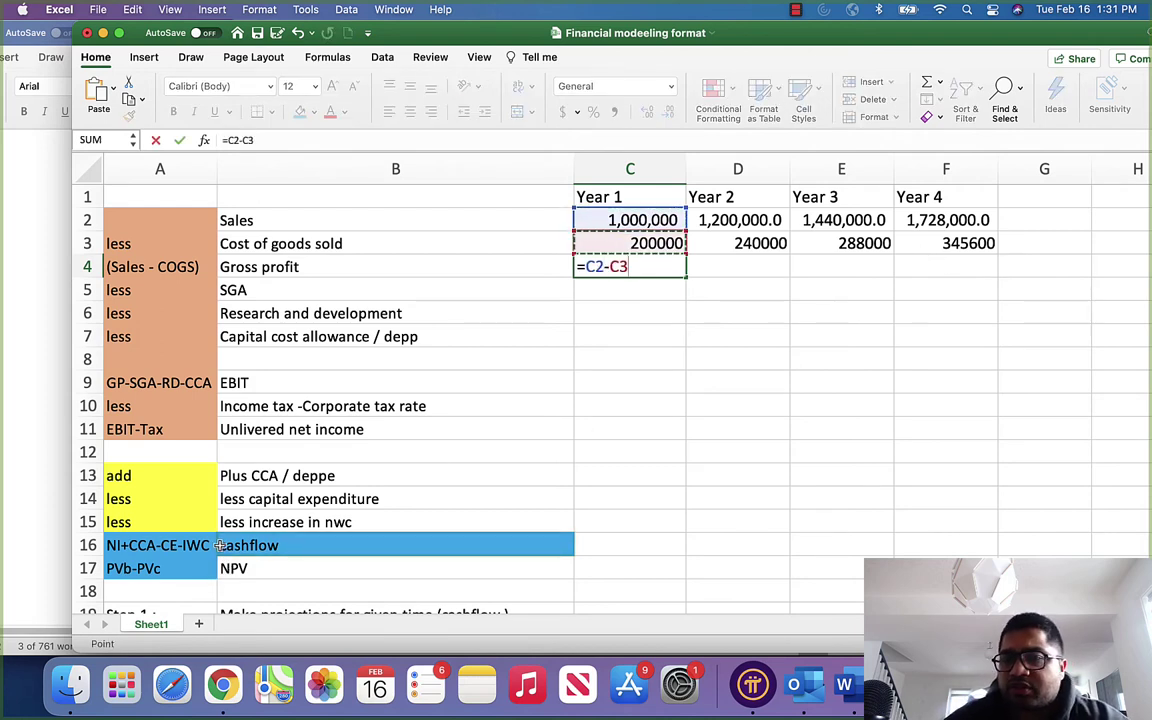
key(Return)
click(617, 264)
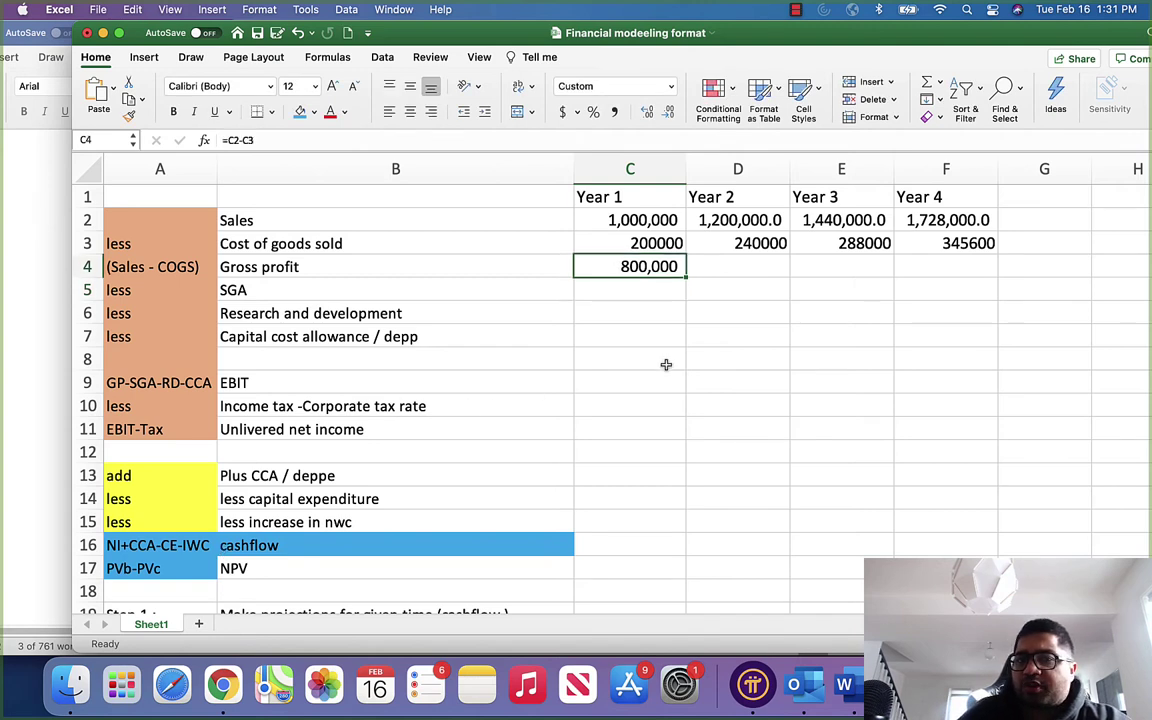
drag(692, 274, 966, 280)
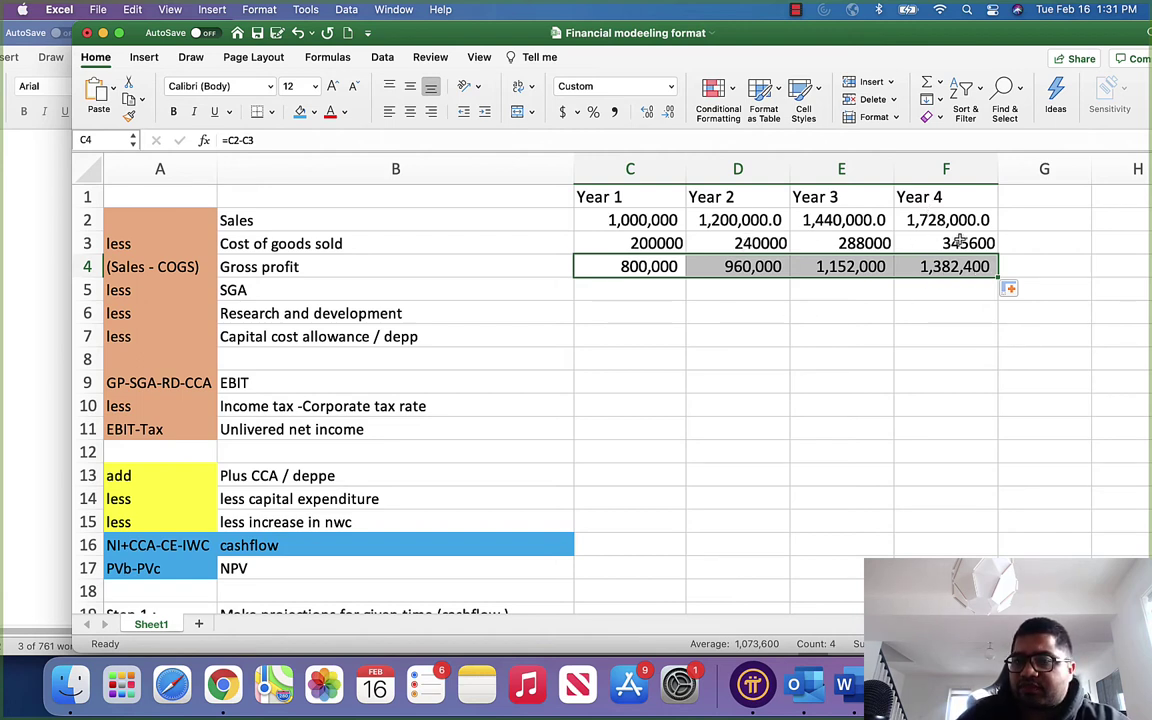
Look up the fixed expenses in the Word problem and, back in Excel, extend the B6 label to "Research and development / Fixed expense".
click(644, 295)
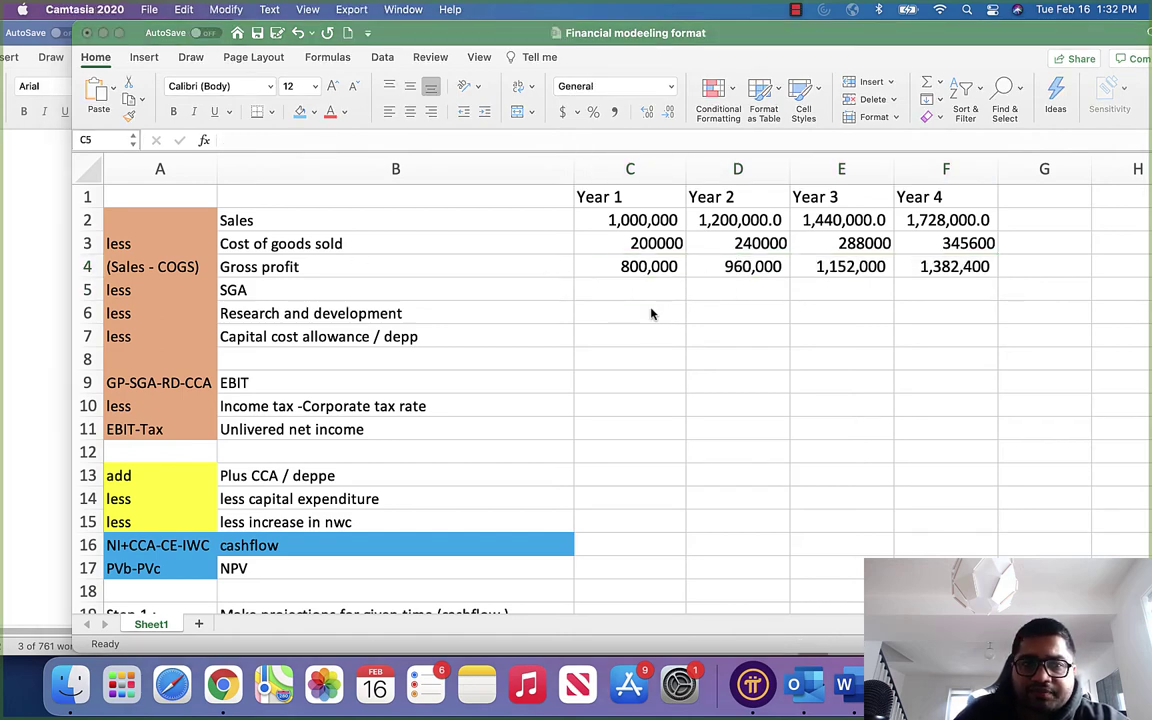
key(super+Tab)
key(super+Tab)
key(super+Tab)
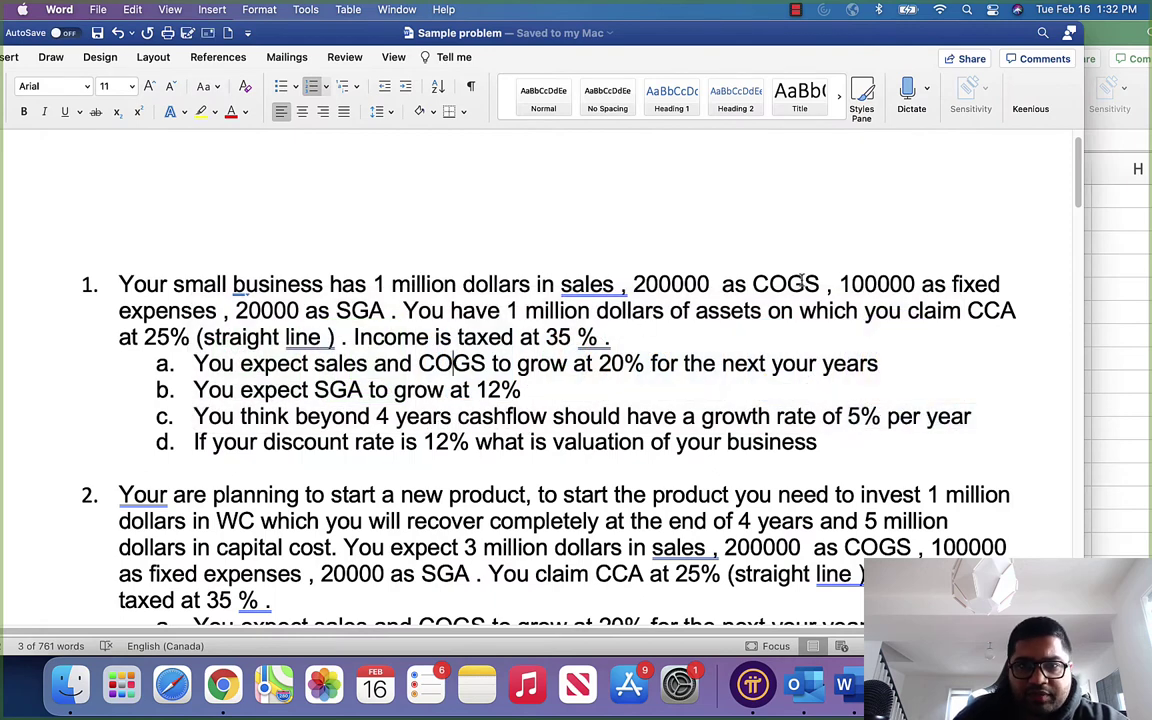
drag(840, 284, 1000, 284)
drag(369, 289, 350, 313)
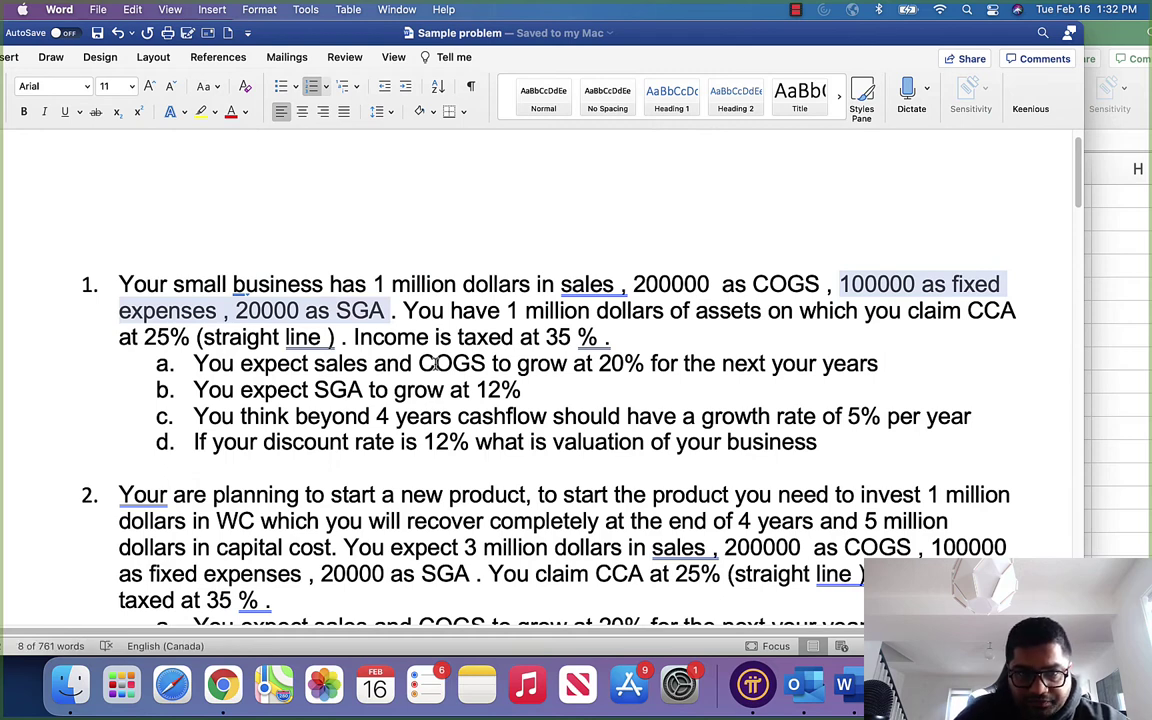
key(super+Tab)
click(396, 313)
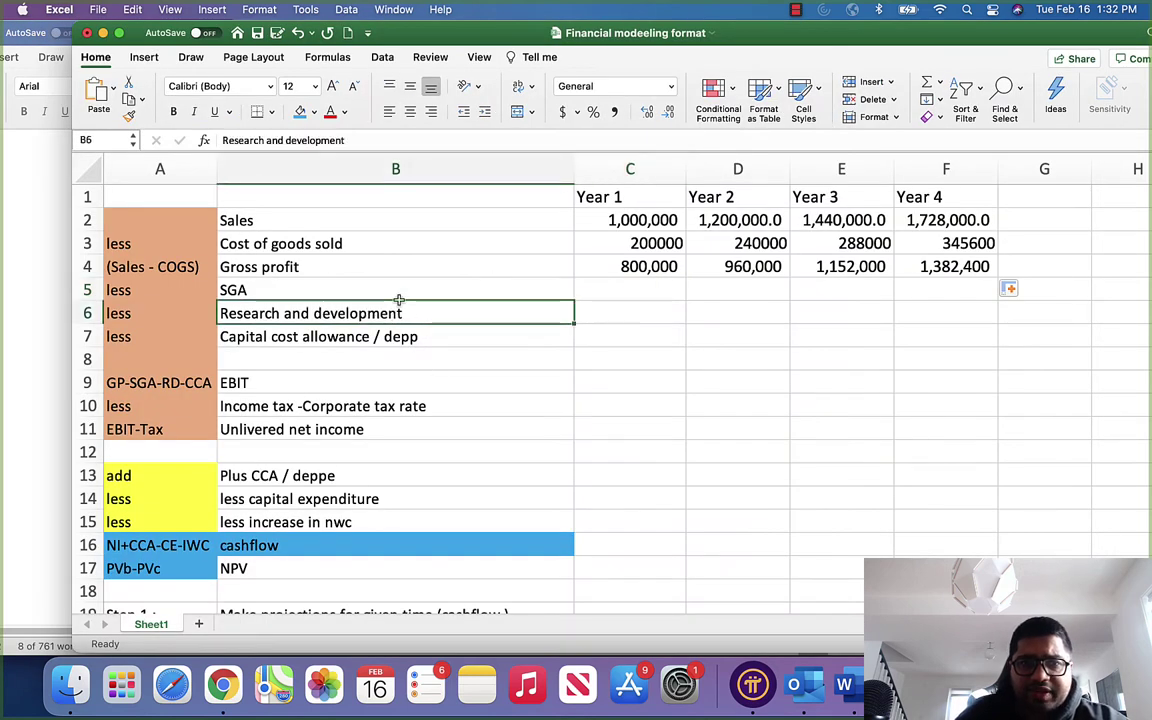
click(373, 141)
text(/ Fixed)
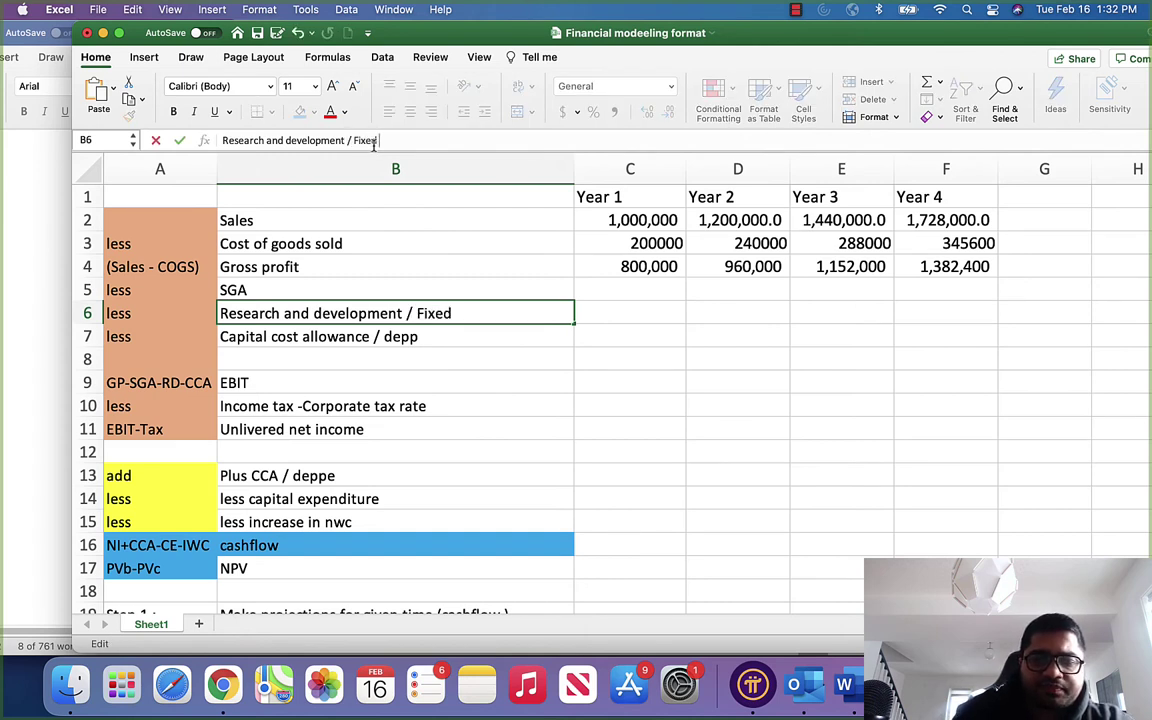
text( expense)
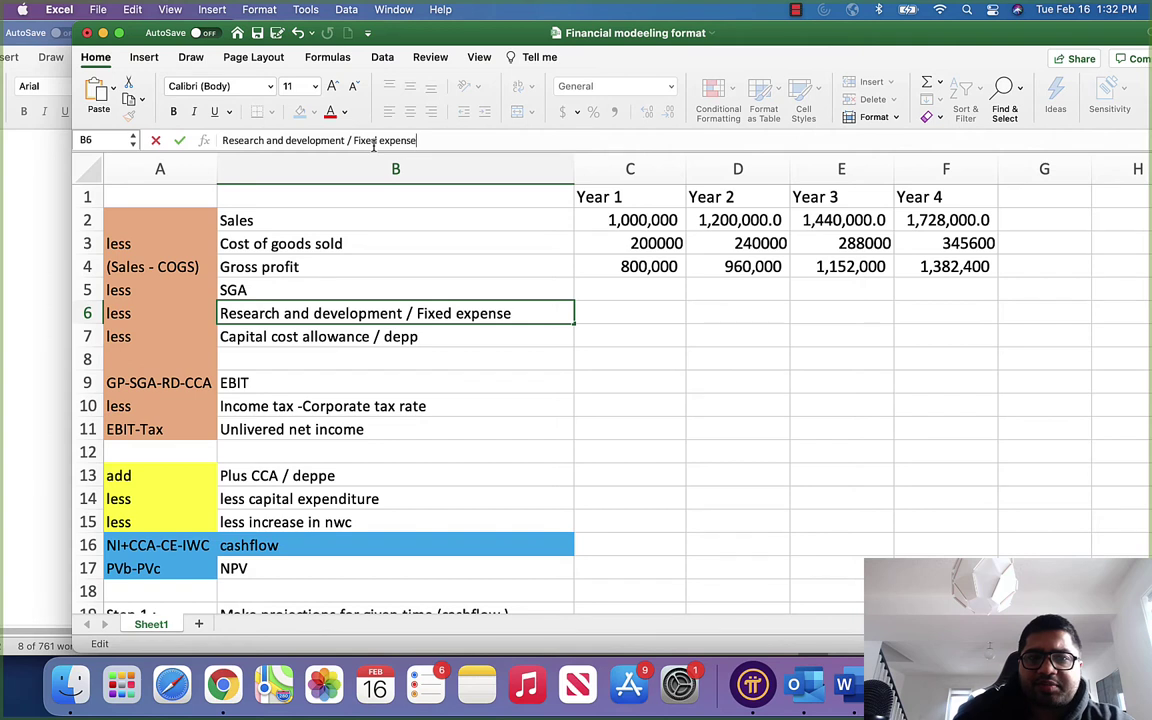
key(Return)
Enter 100000 as the Year 1 fixed expense in C6 and copy it across to Year 4.
key(Up)
key(Right)
text(100000)
key(Return)
click(645, 313)
drag(684, 324, 990, 316)
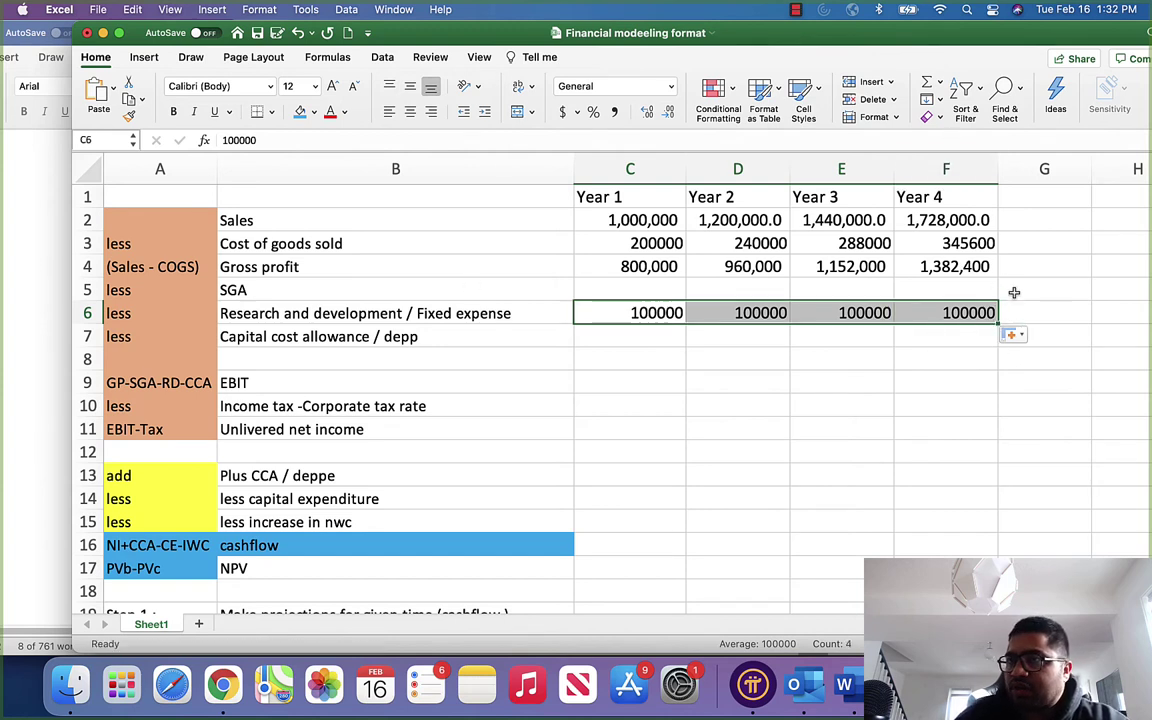
Look up the SGA amount in the Word problem and, back in Excel, enter 20000 as Year 1 SGA in C5.
click(654, 289)
key(super+Tab)
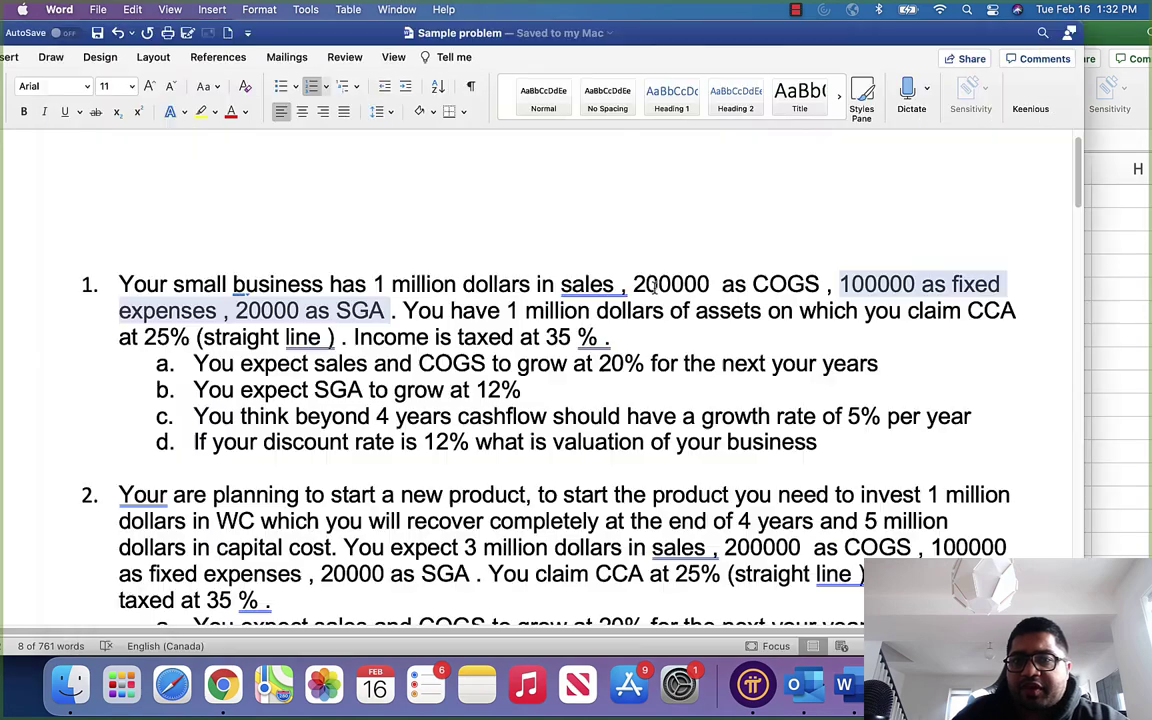
key(super+Tab)
text(20000)
key(Return)
Check the SGA growth rate in Word, then in Excel calculate D5 as =C5*1.12 and extend it across to Year 4.
key(super+Tab)
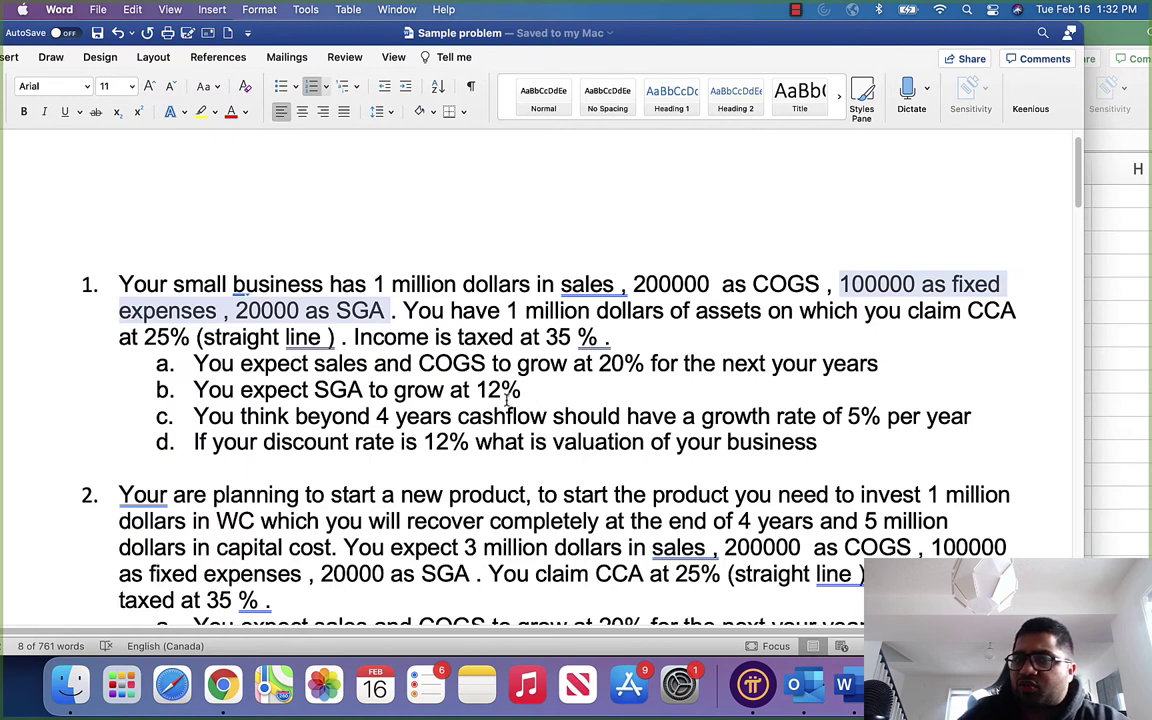
key(super+Tab)
key(Up)
key(Right)
text(=C5*)
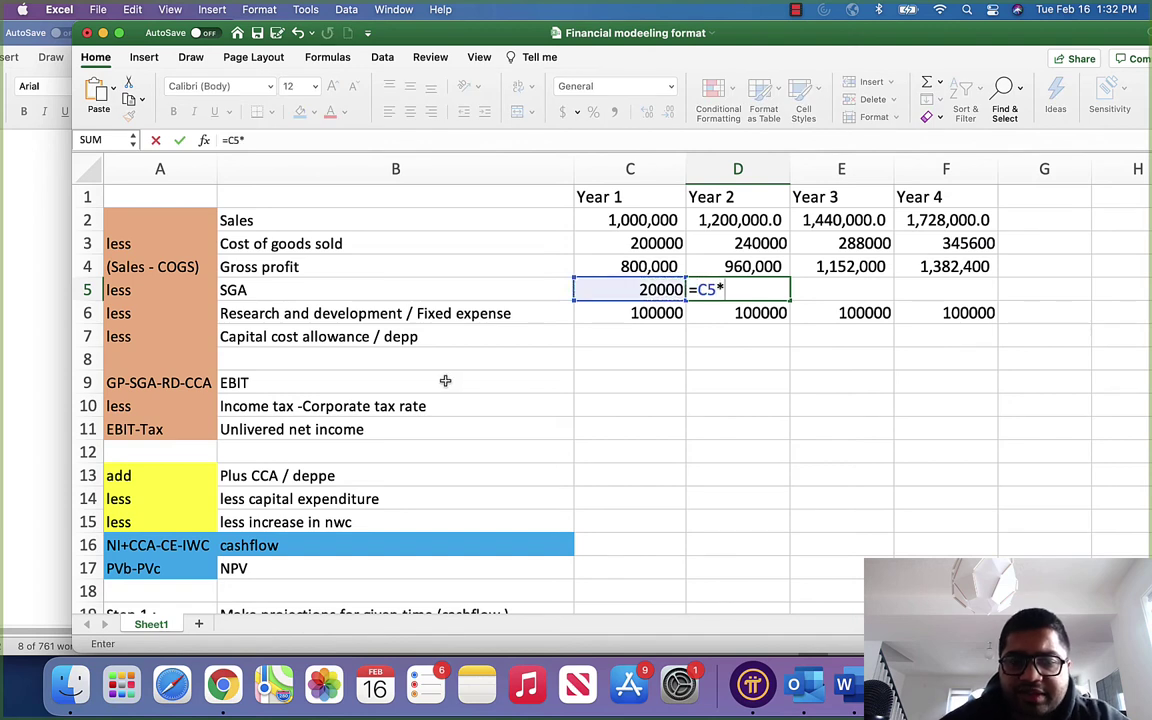
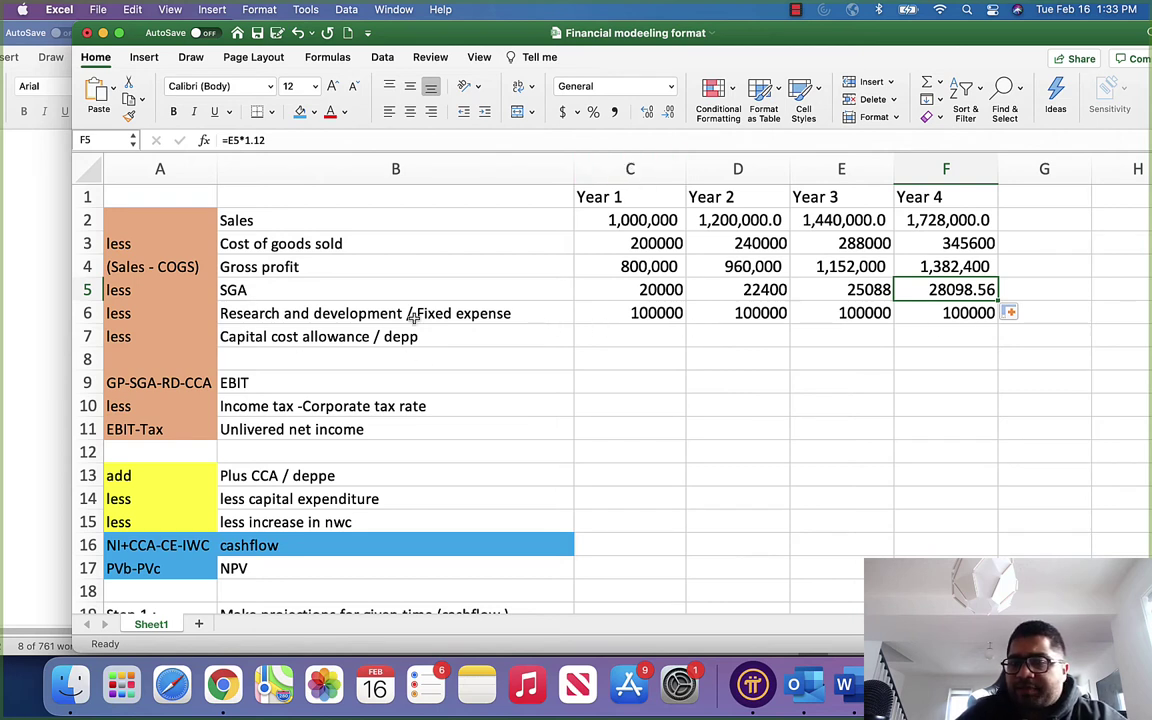
Look up the assets and CCA rate in the Word problem and, back in Excel, enter =25%*(1000000- 0) in C7.
click(625, 336)
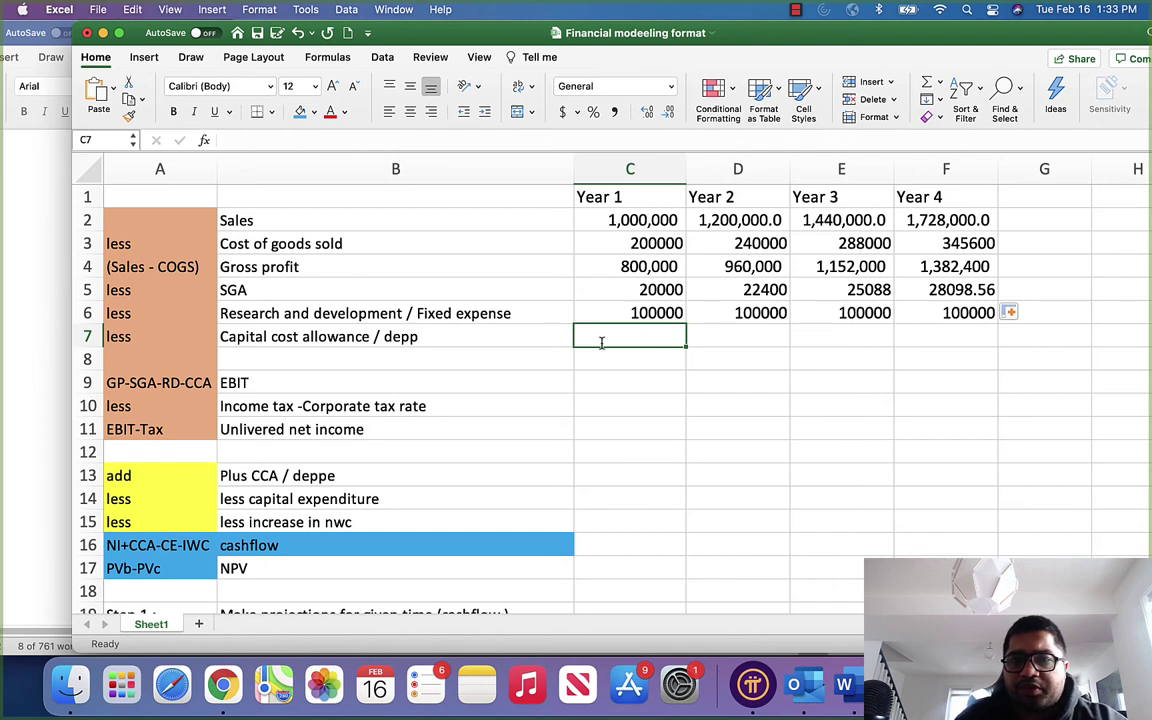
key(super+Tab)
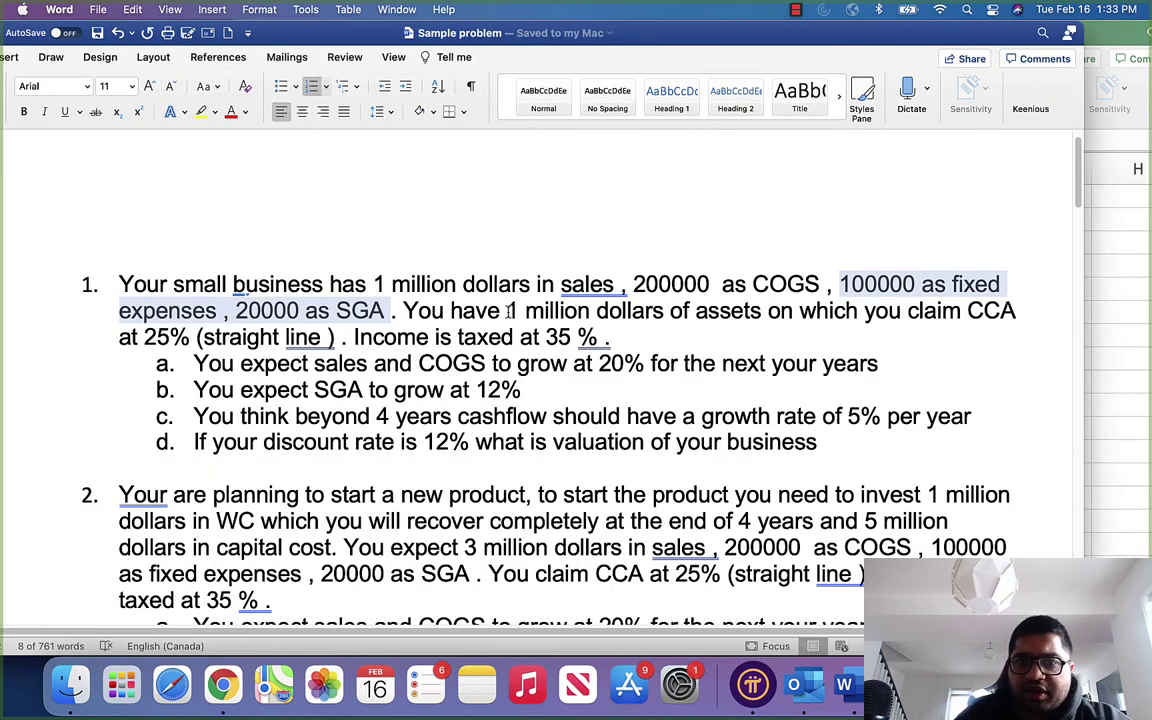
drag(510, 311, 985, 311)
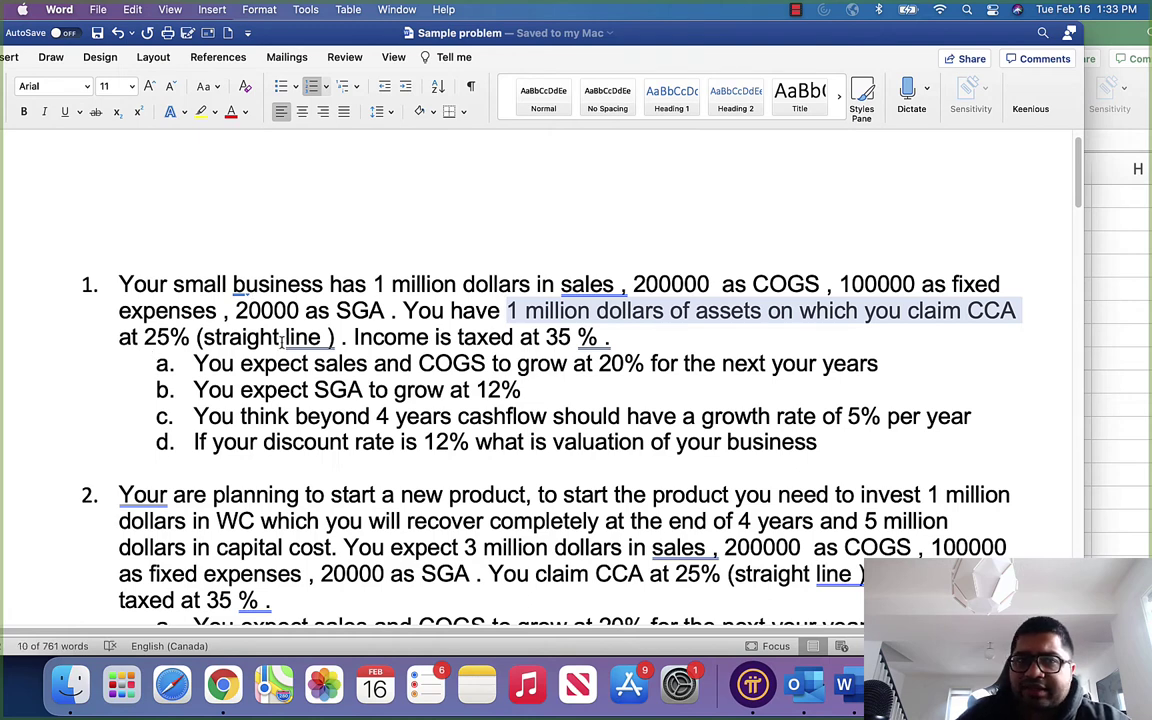
key(super+Tab)
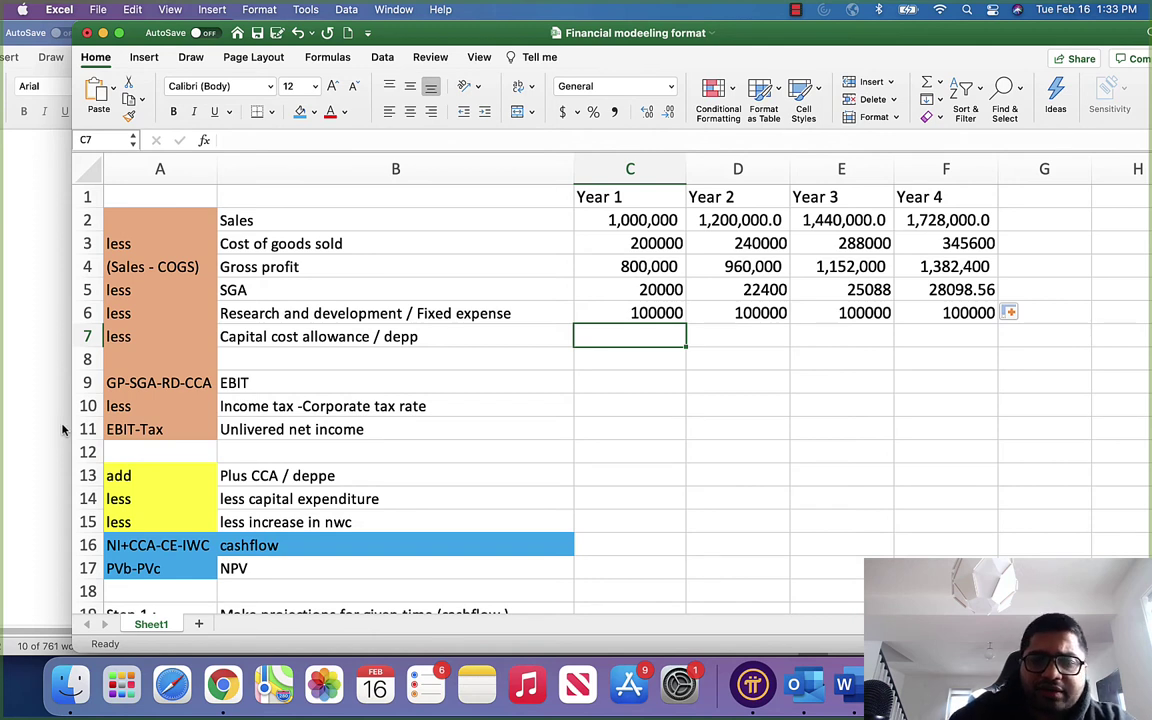
text(=25%)
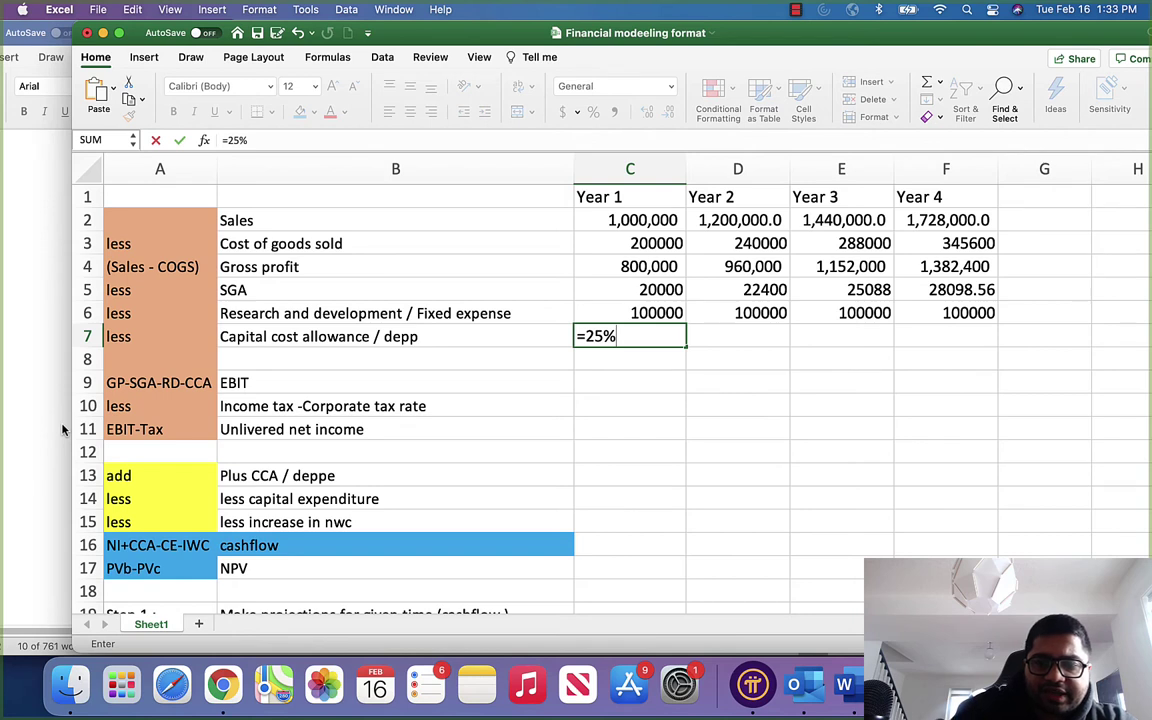
text(*(1)
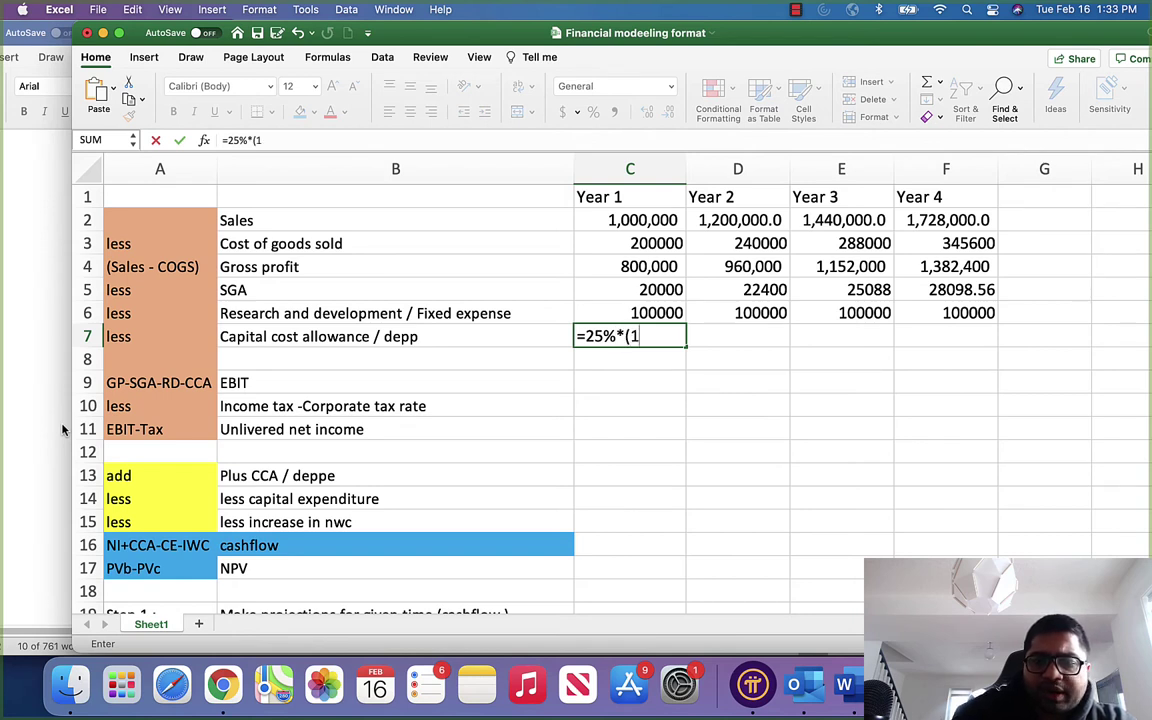
text(0000000- 0)
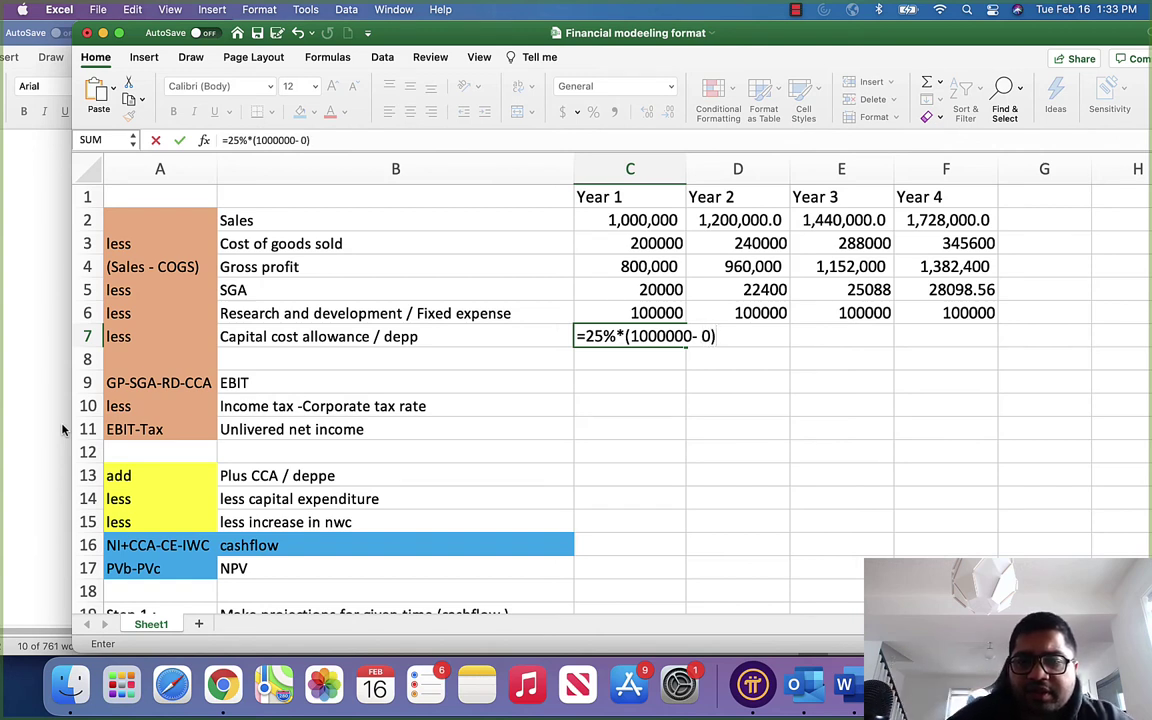
key(Return)
Format the Year 1 capital cost allowance in C7 with a thousands separator and no decimals.
click(600, 335)
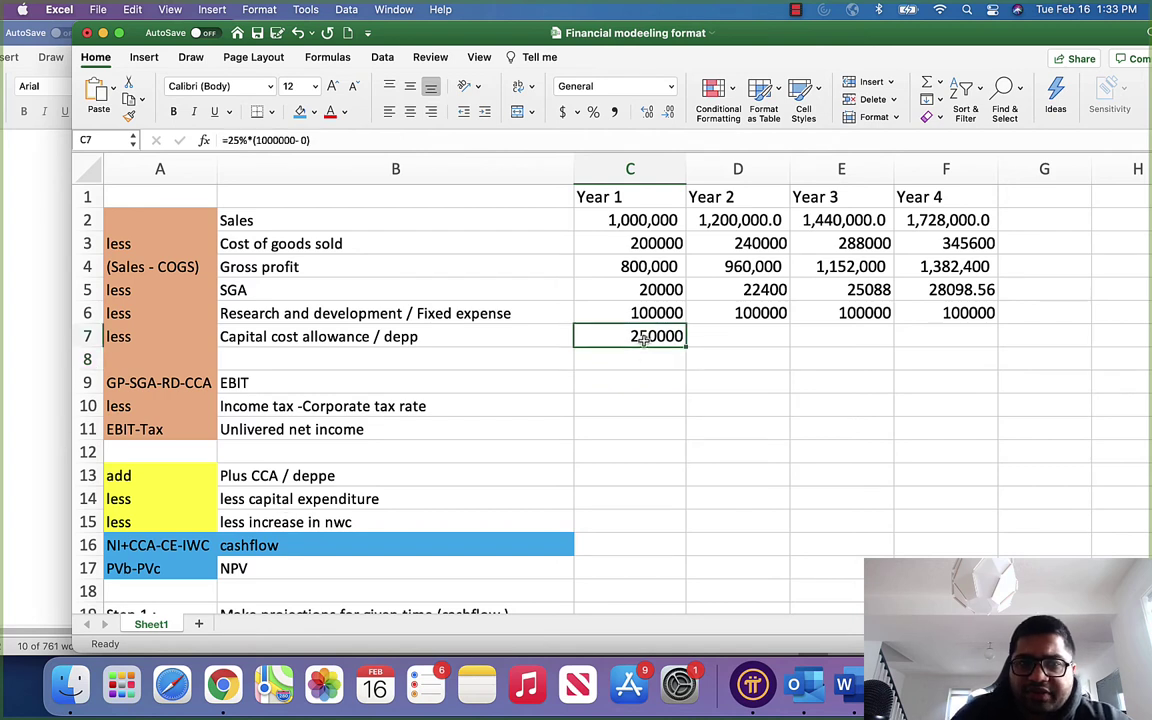
click(614, 111)
click(668, 111)
click(668, 111)
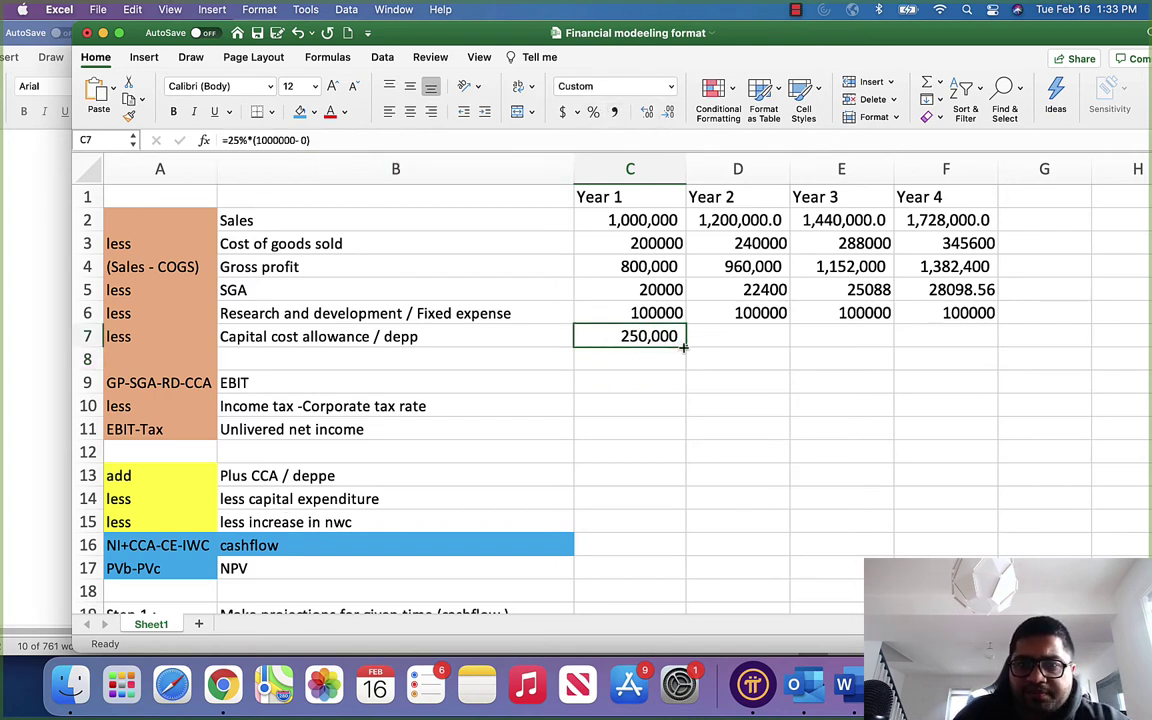
Copy the Year 1 capital cost allowance formula from C7 across Year 2, Year 3 and Year 4.
drag(686, 346, 788, 340)
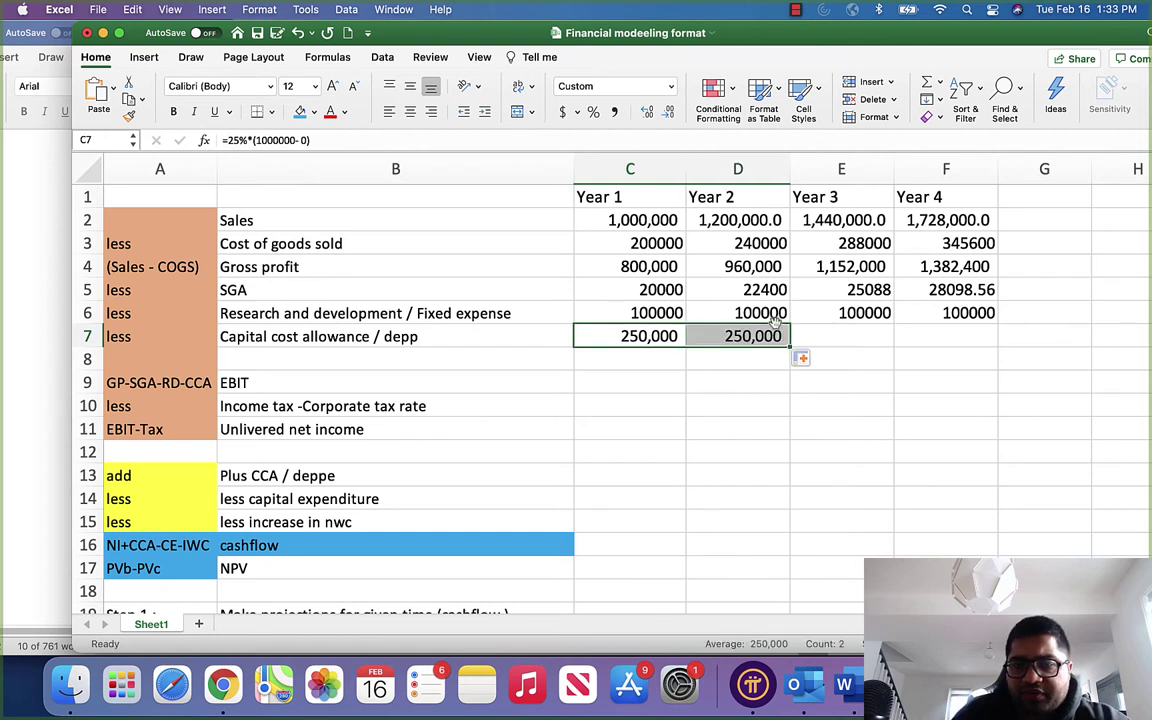
click(876, 342)
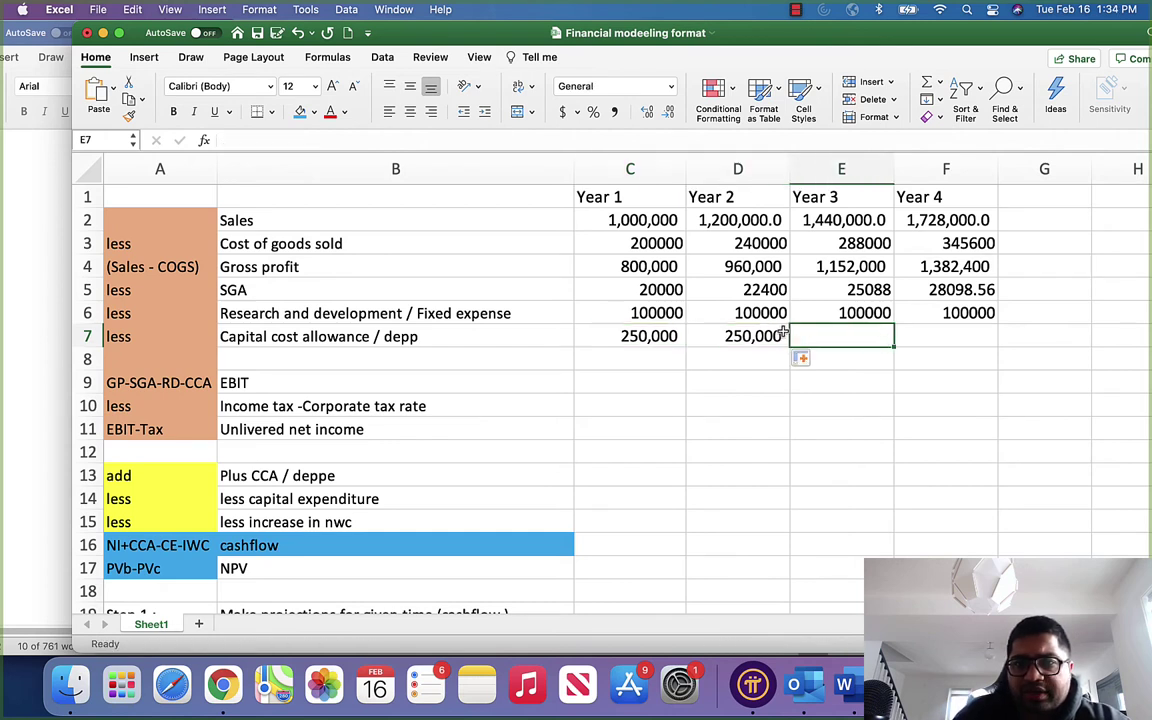
click(784, 336)
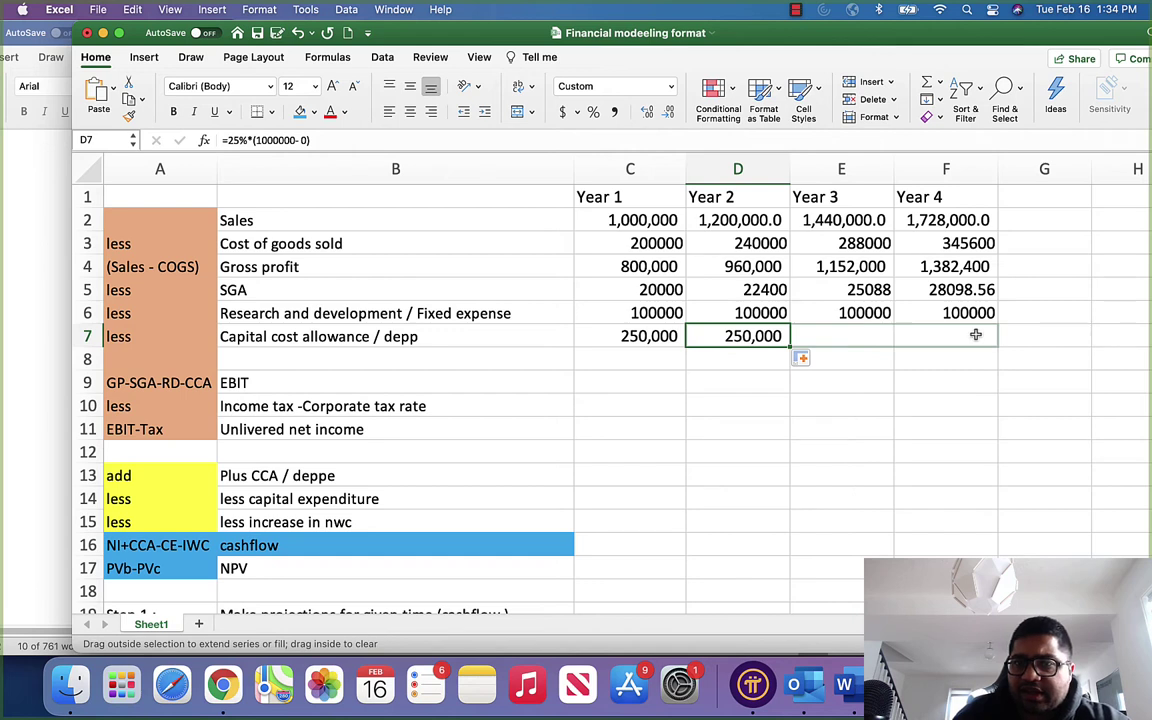
drag(790, 347, 960, 340)
click(975, 402)
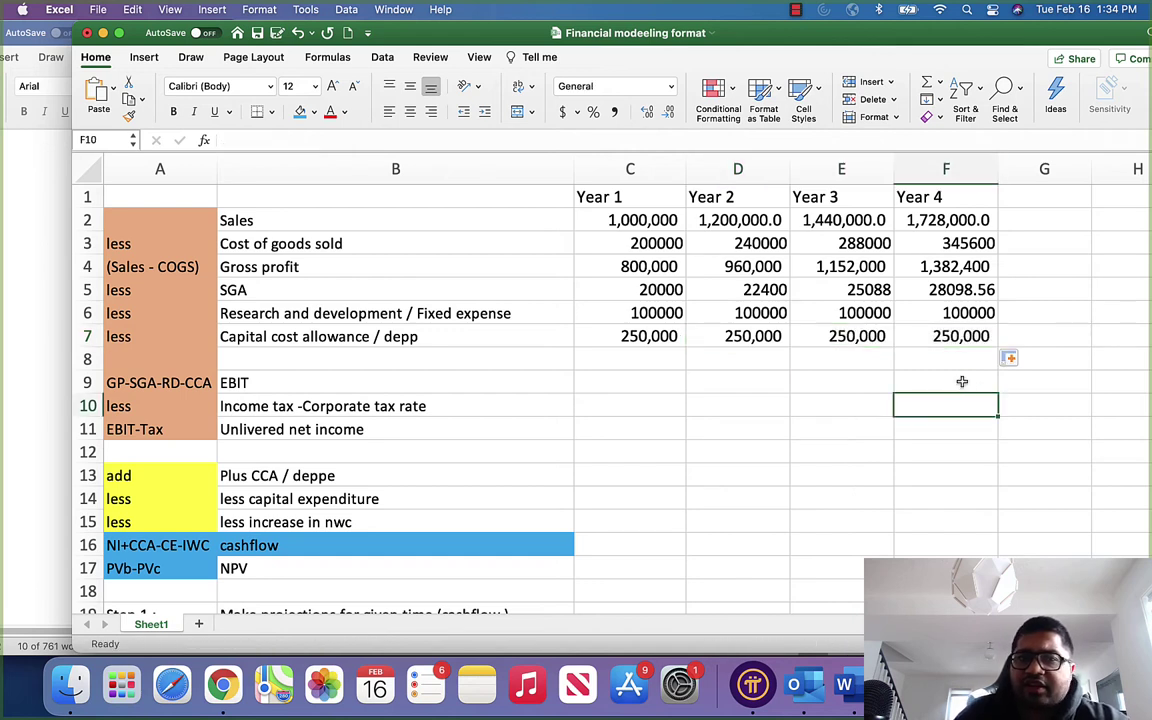
click(606, 337)
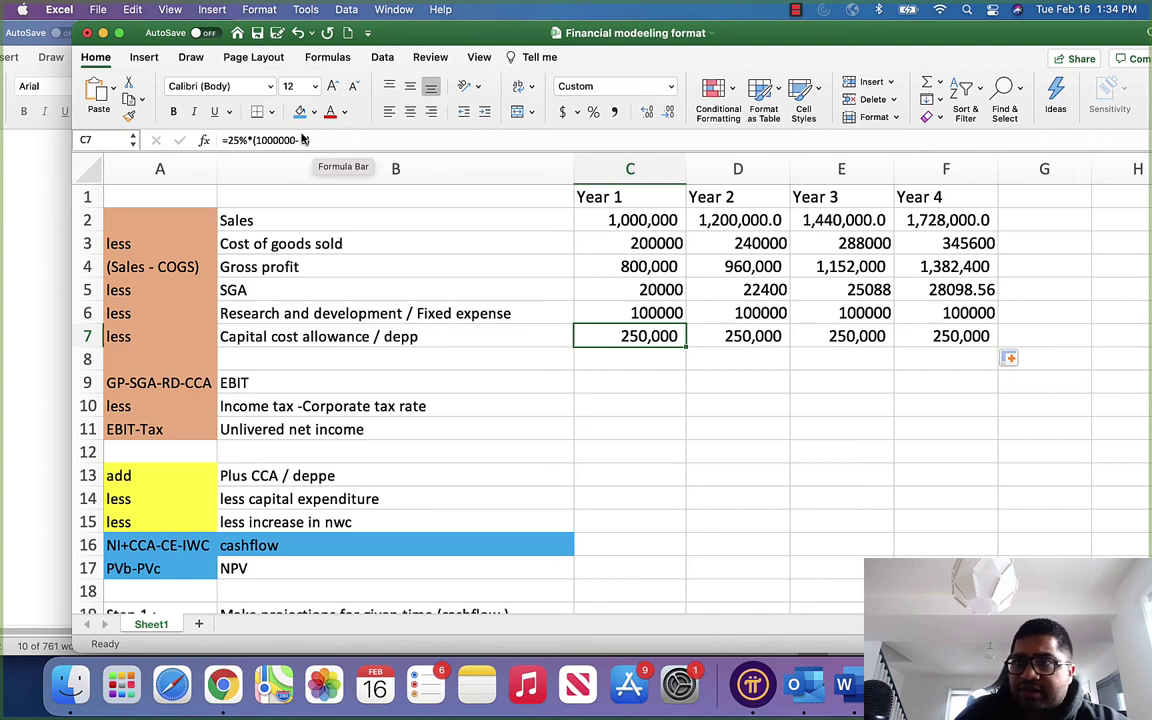
click(740, 405)
scroll(409, 385, down, 1)
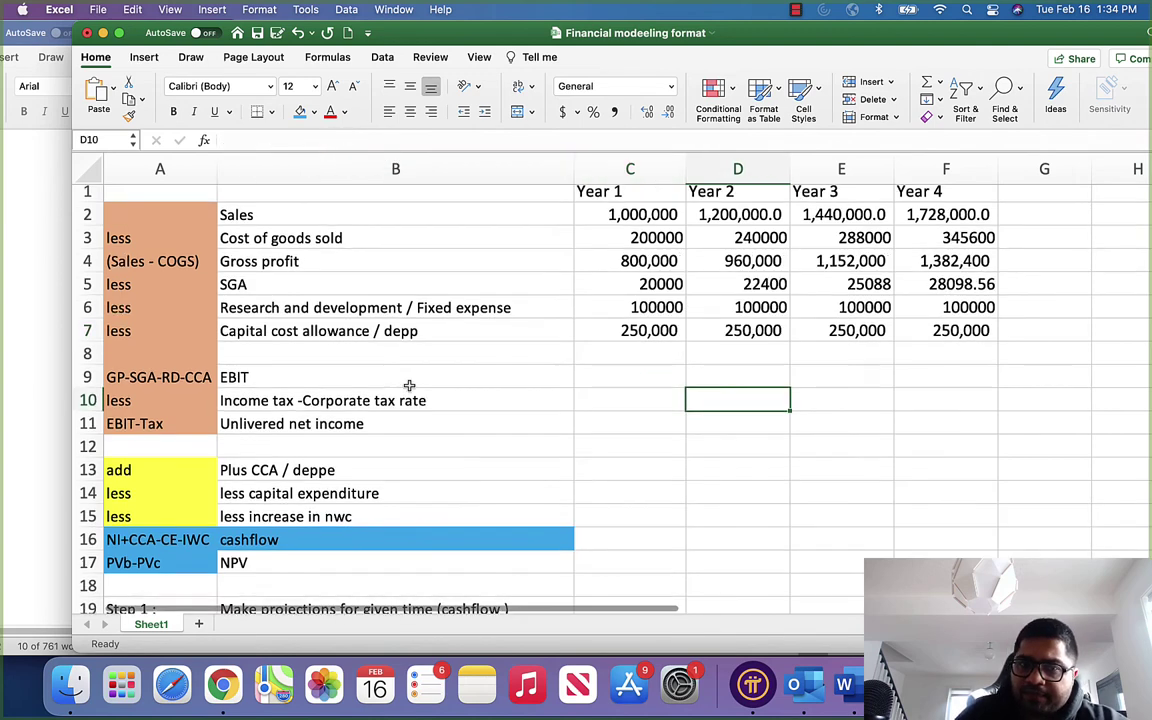
scroll(630, 390, up, 1)
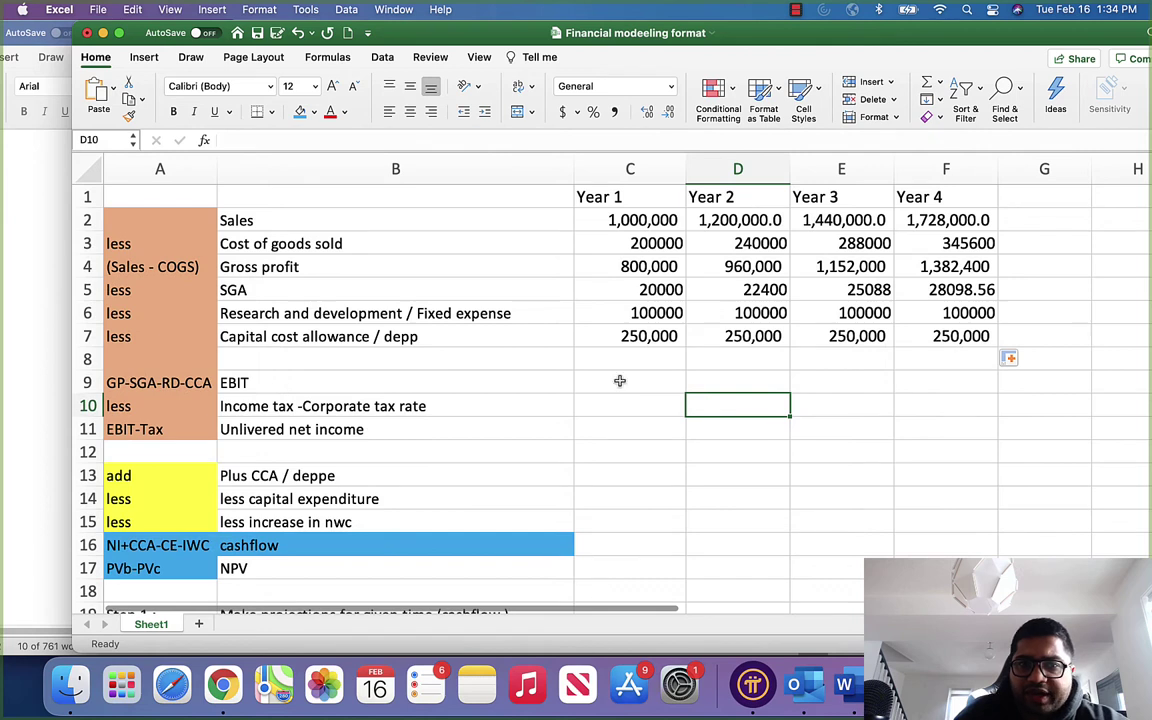
Calculate Year 1 EBIT in C9 as =C4-C5-C6-C7 and extend the formula across to Year 4.
click(620, 380)
text(=)
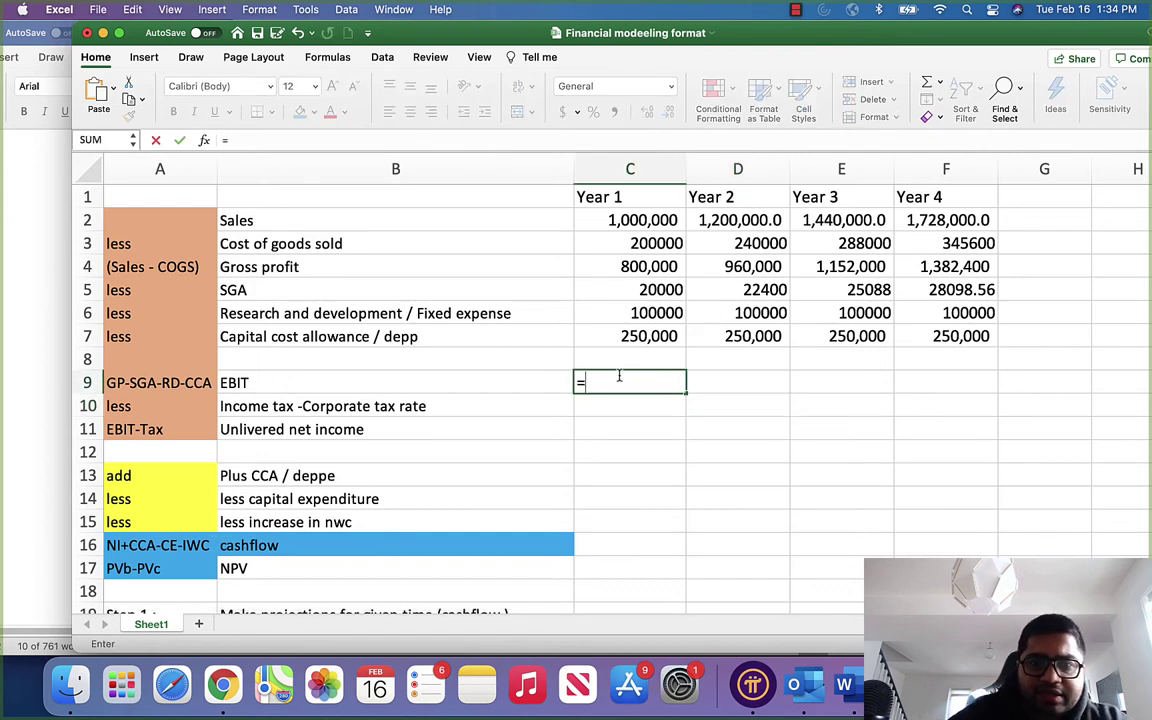
click(647, 267)
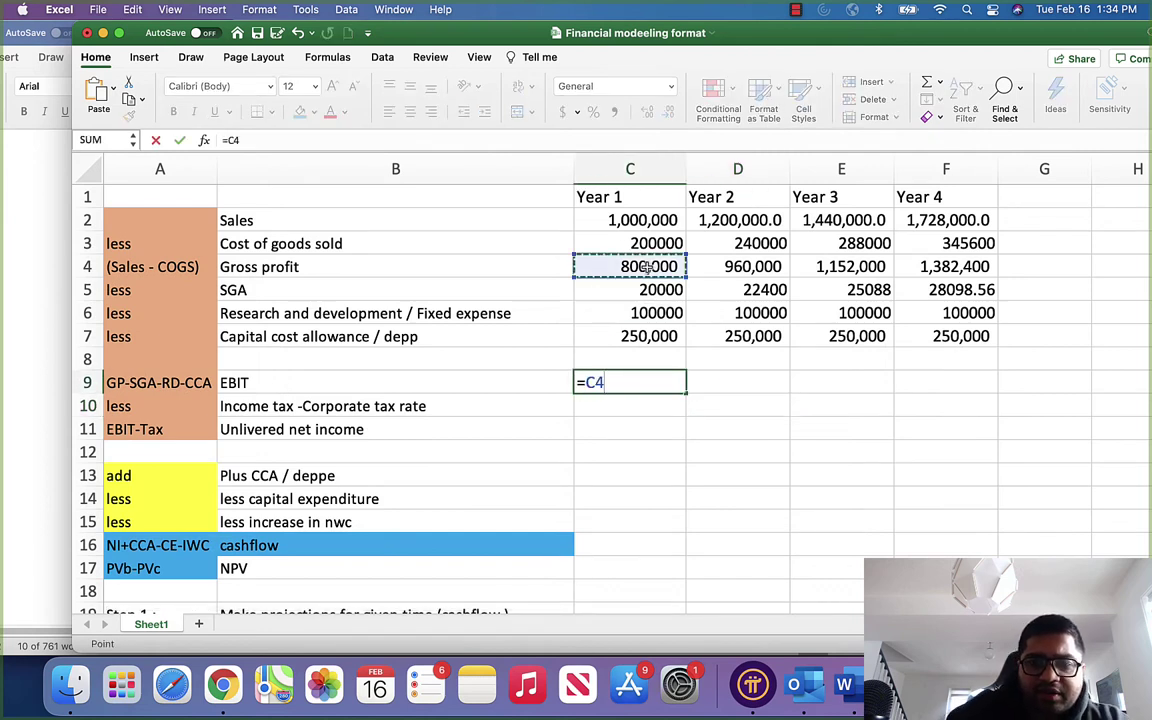
text(-)
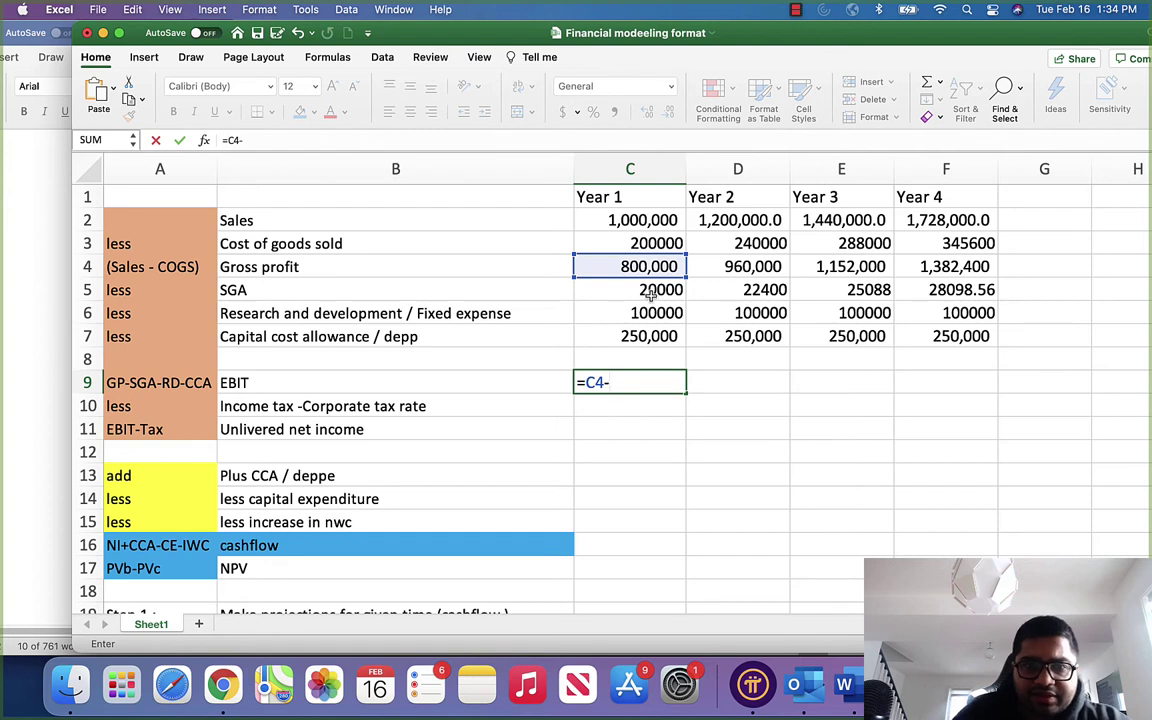
click(651, 294)
text(-)
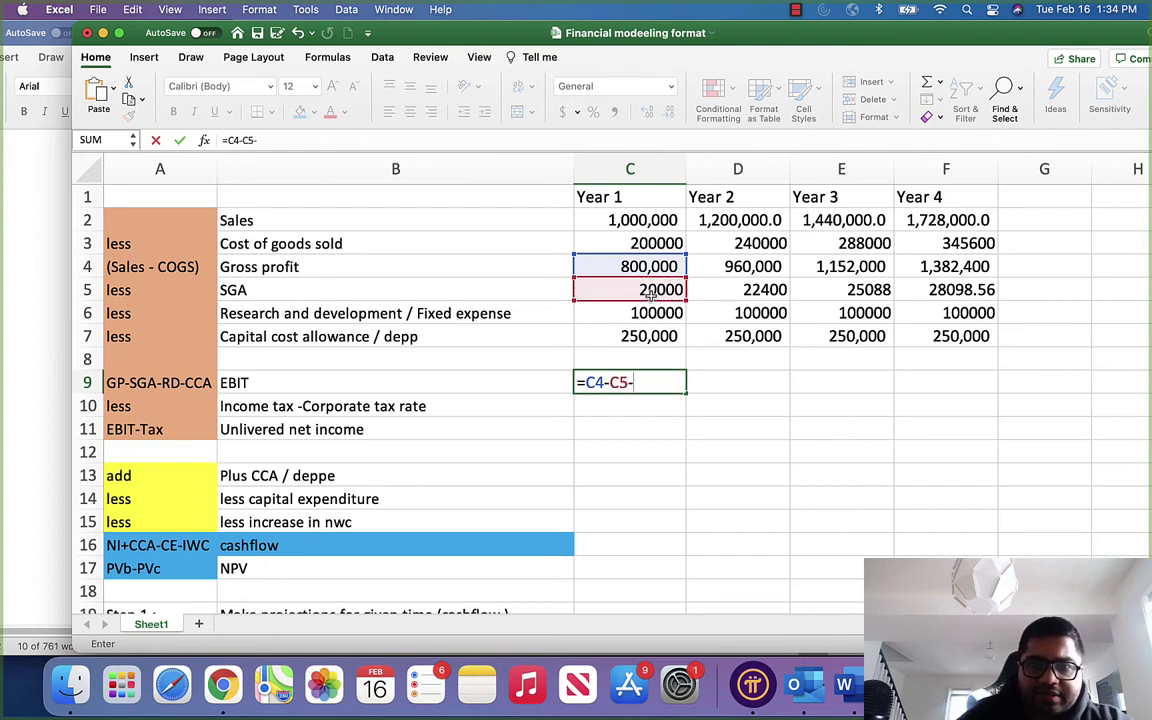
click(650, 313)
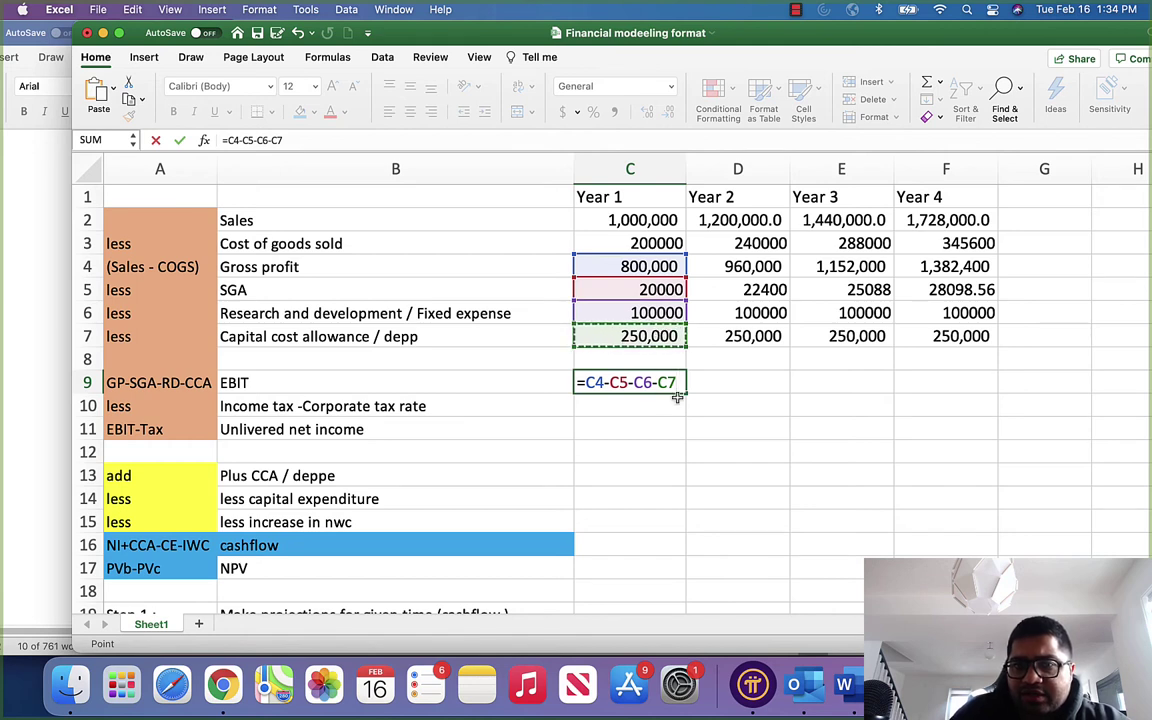
key(Return)
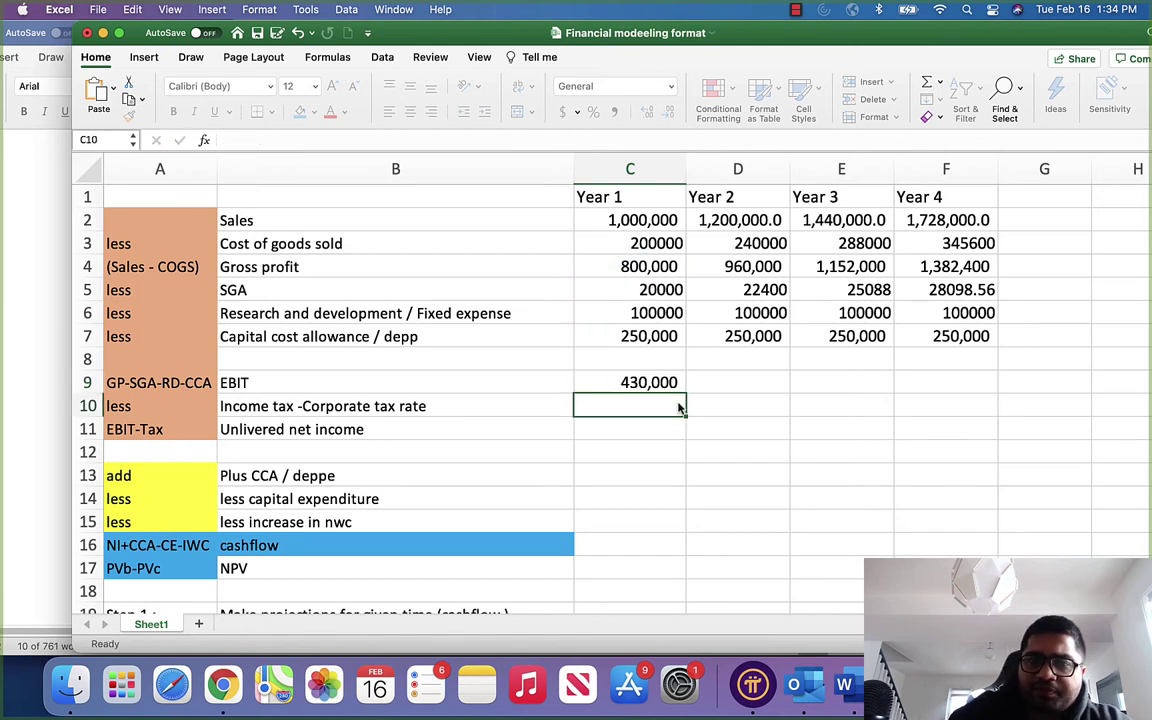
click(667, 378)
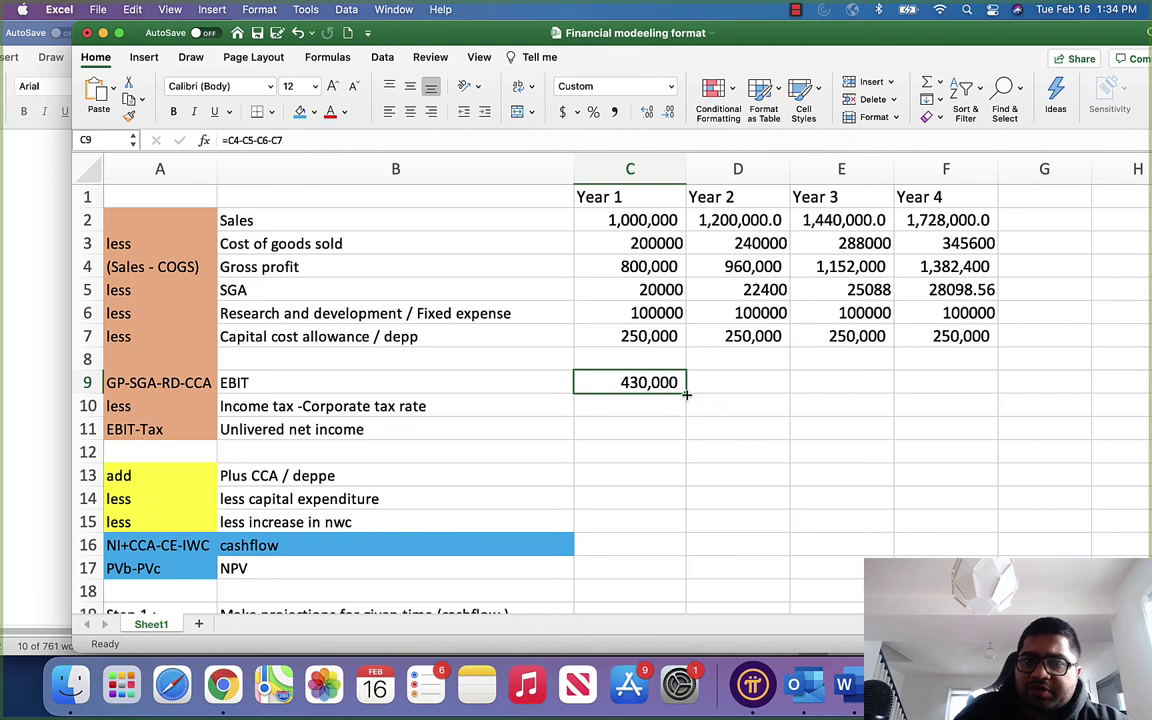
drag(685, 393, 940, 392)
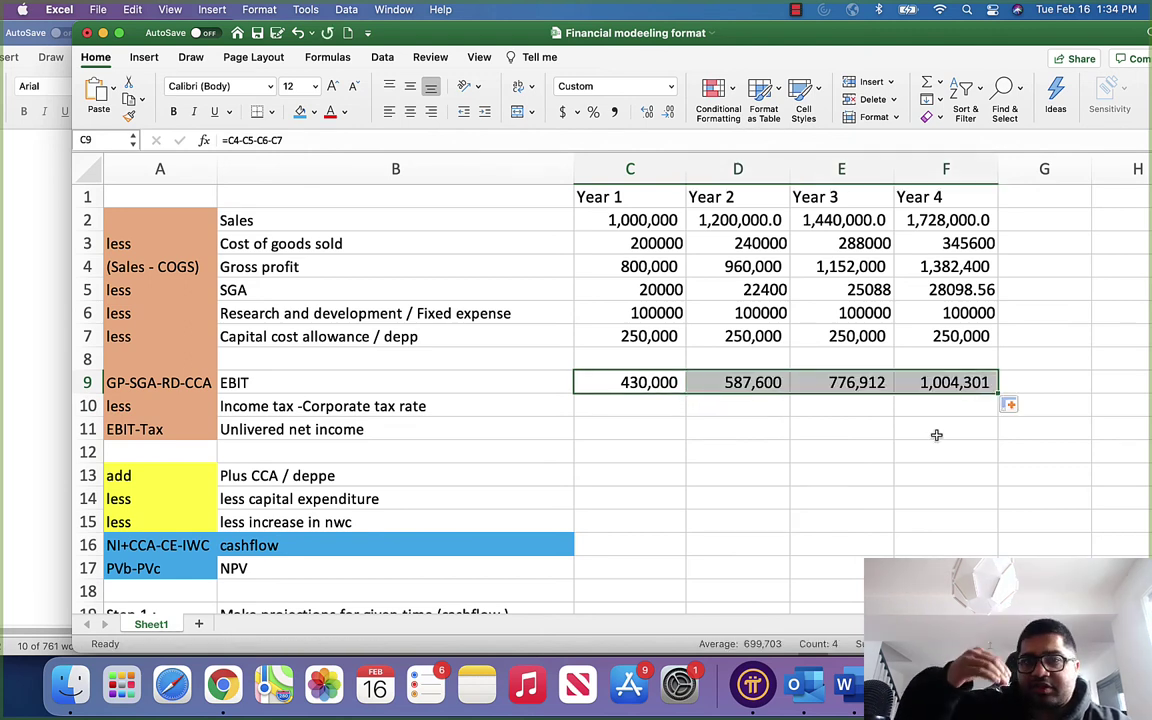
Look up the income tax rate in the Word problem and, back in Excel, calculate Year 1 income tax in C10 as =C9*35%.
click(668, 430)
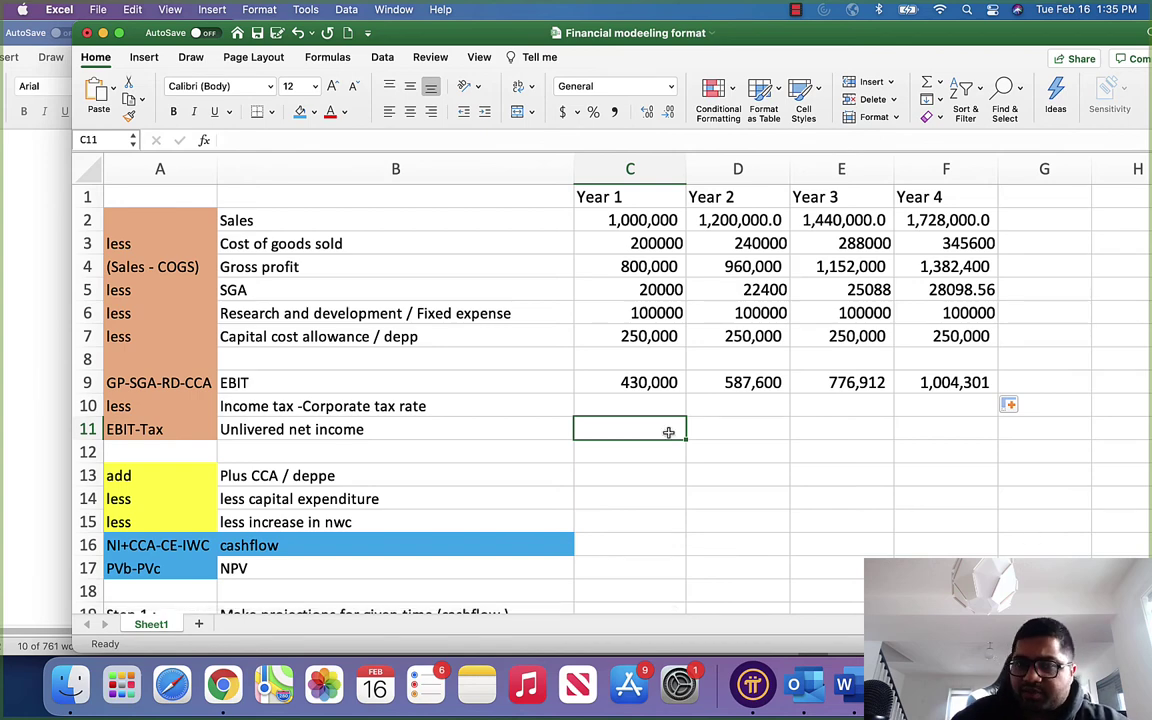
click(659, 397)
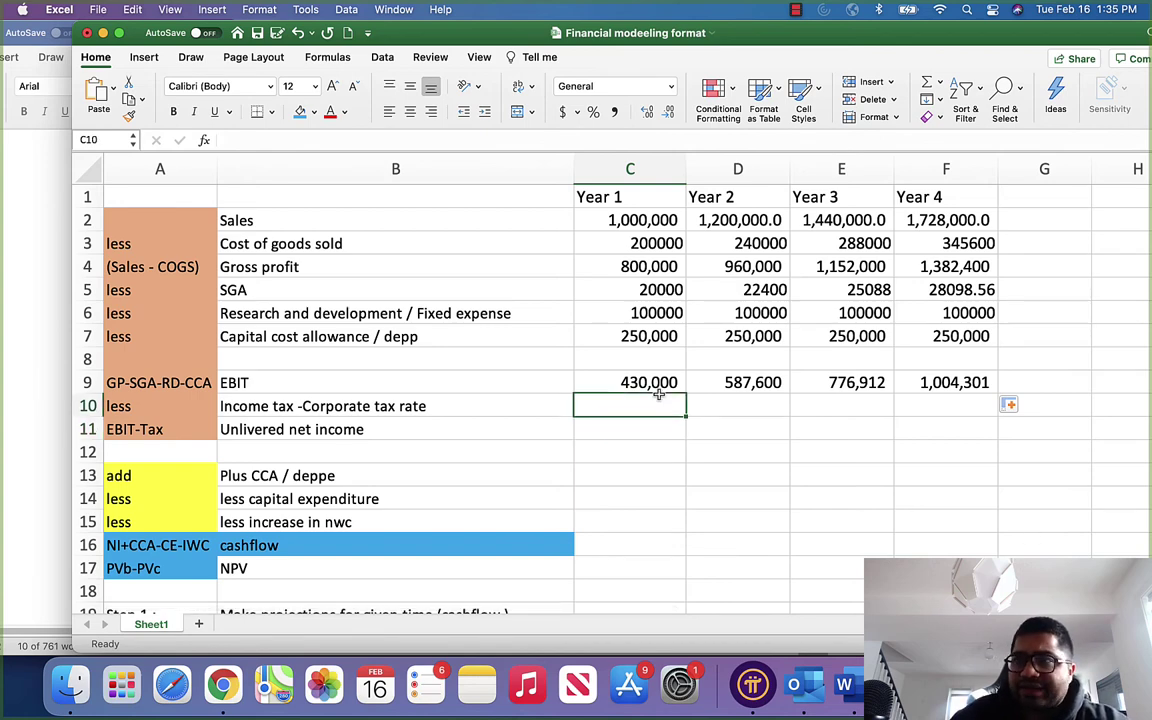
key(super+Tab)
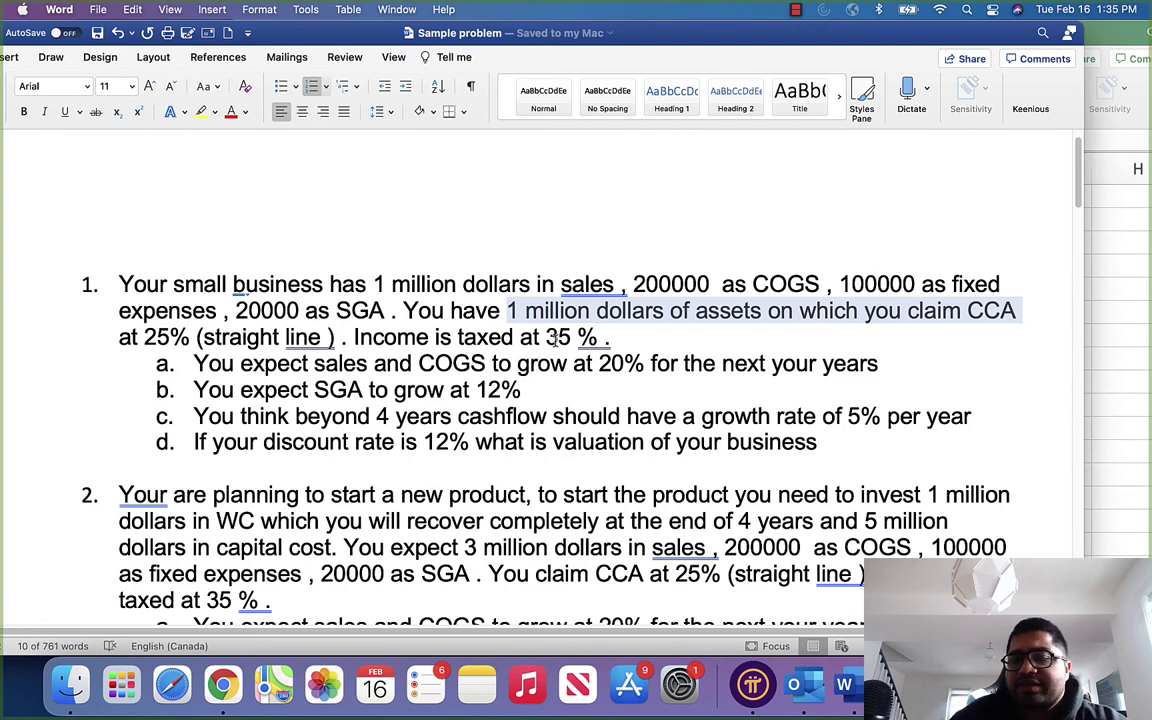
key(super+Tab)
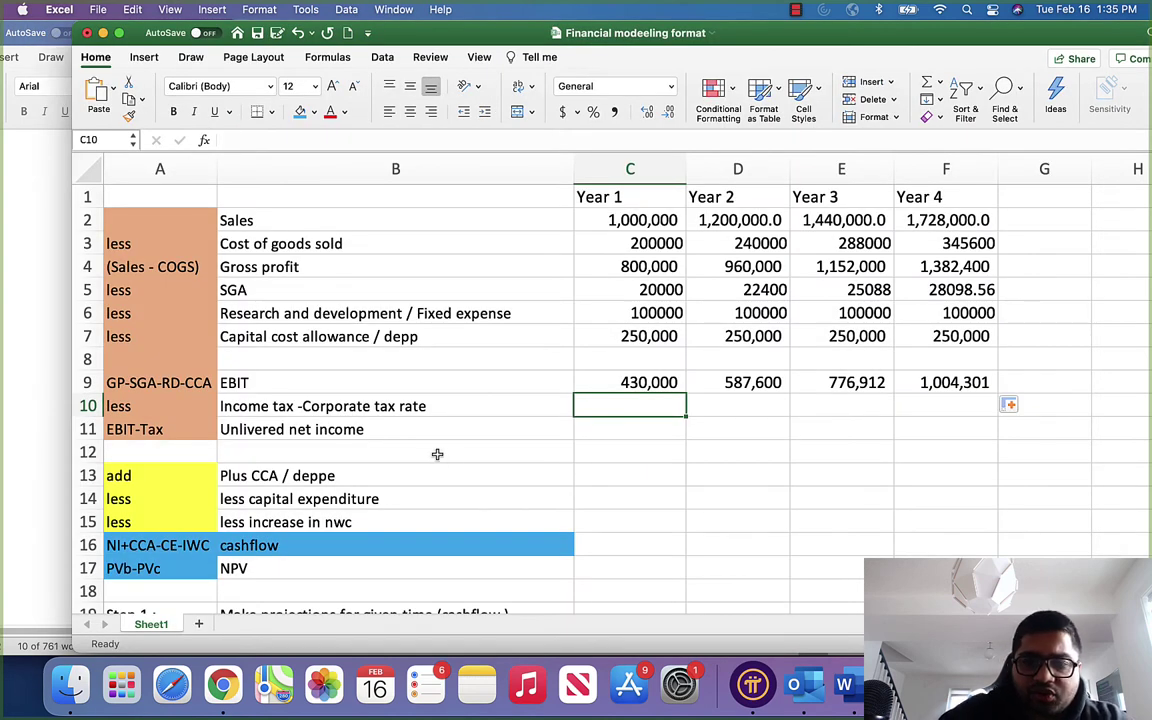
text(=)
key(Up)
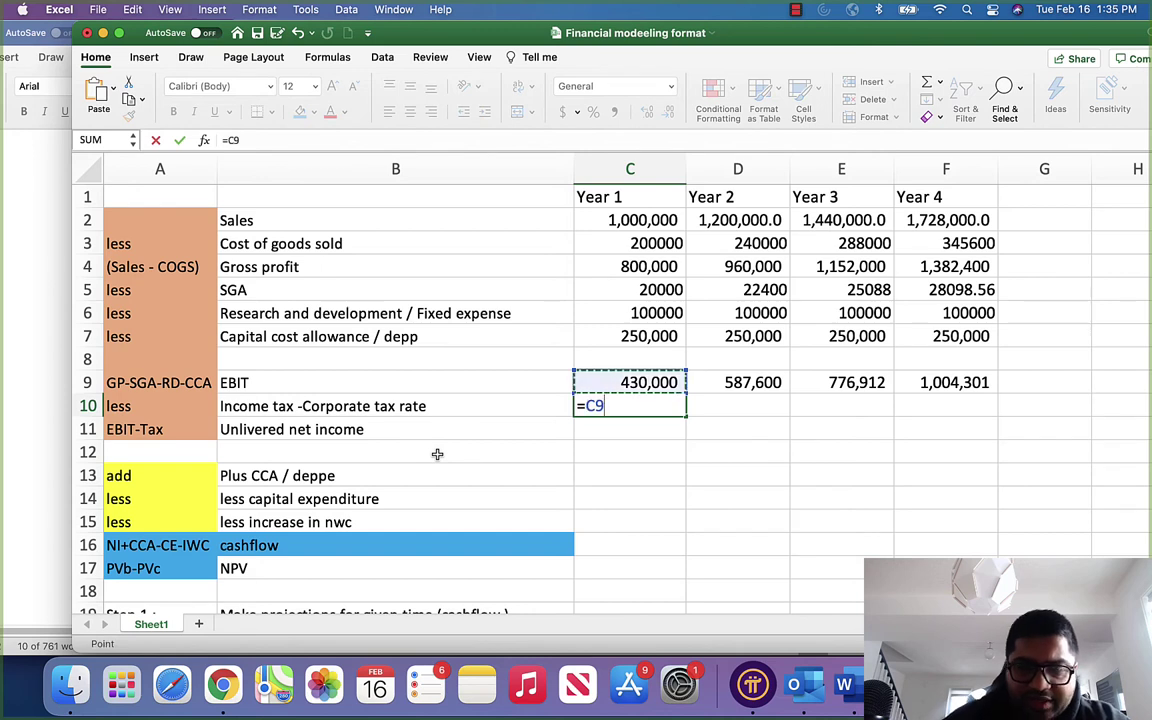
text(*35)
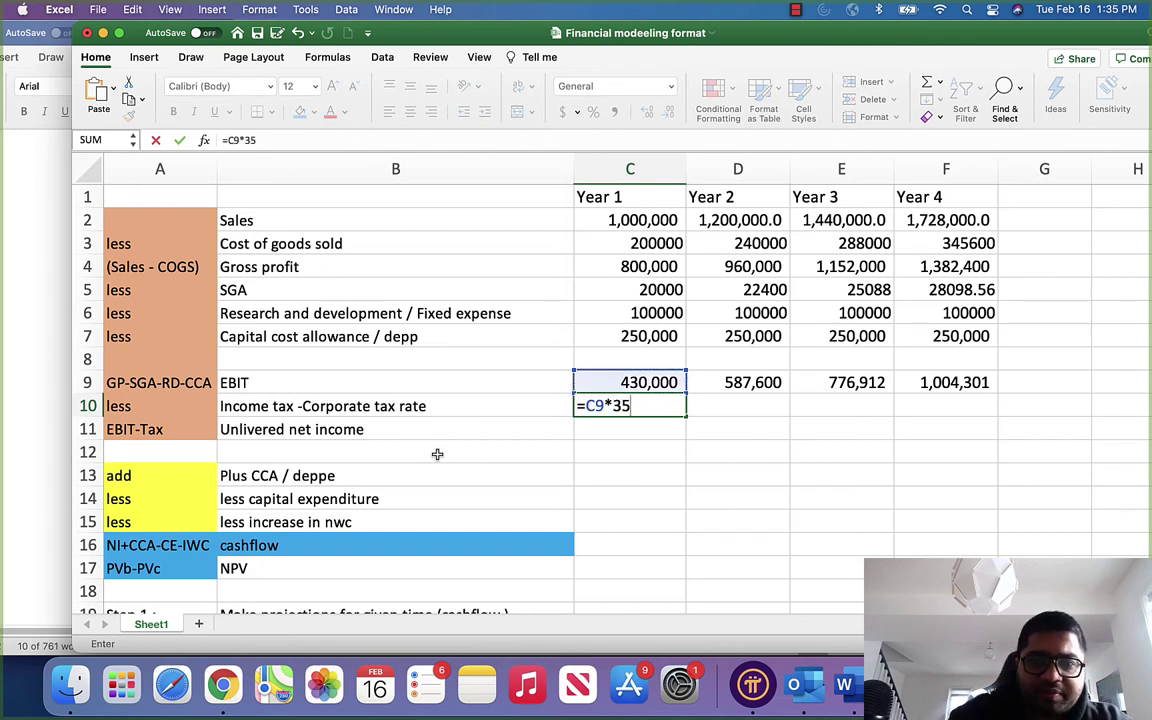
text(%)
key(Return)
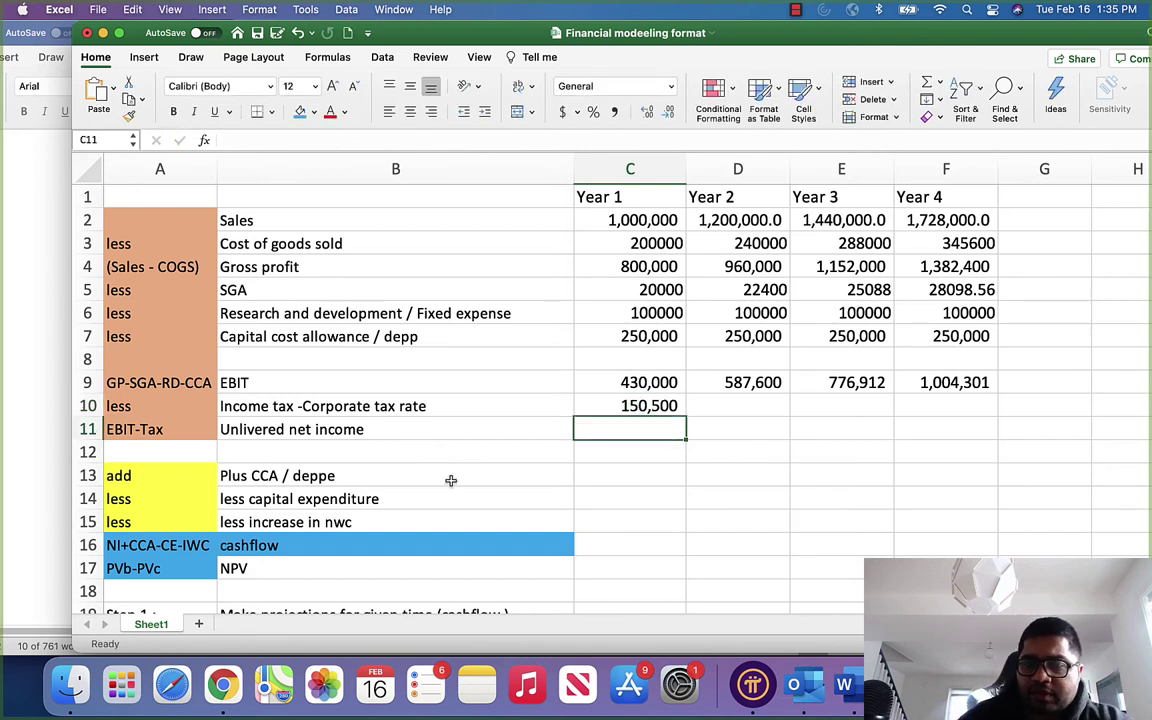
Extend the Year 1 income tax formula in C10 across Year 2, Year 3 and Year 4.
click(663, 398)
drag(684, 419, 856, 373)
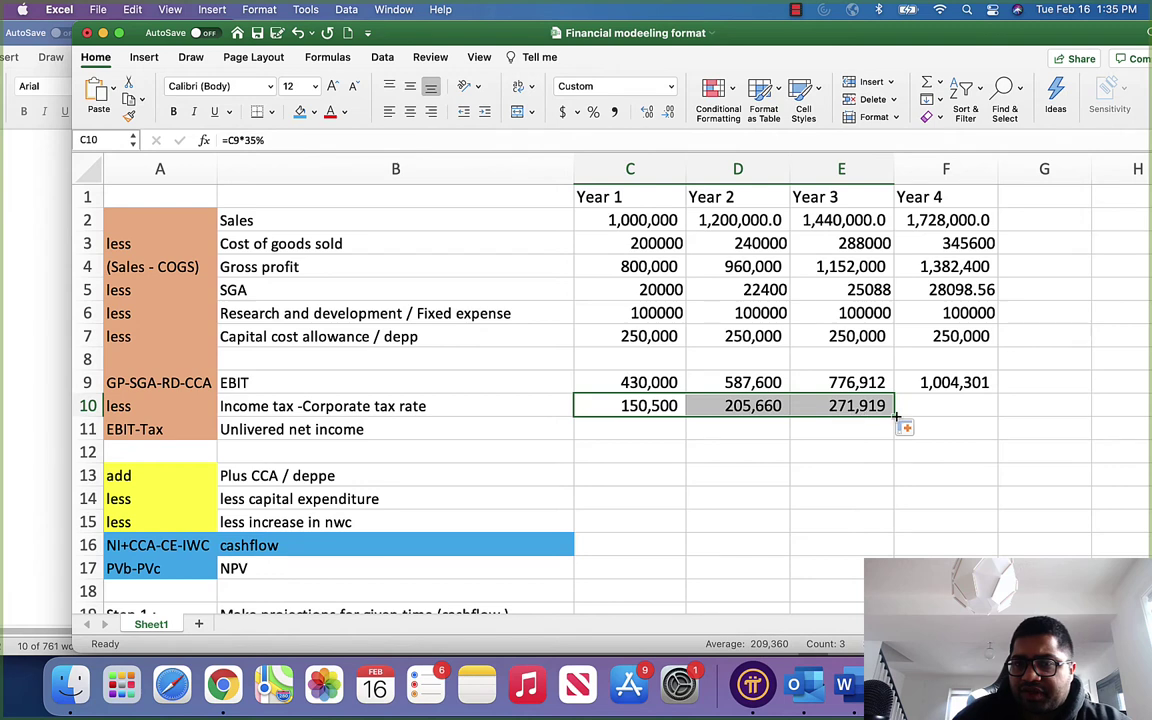
drag(896, 416, 960, 412)
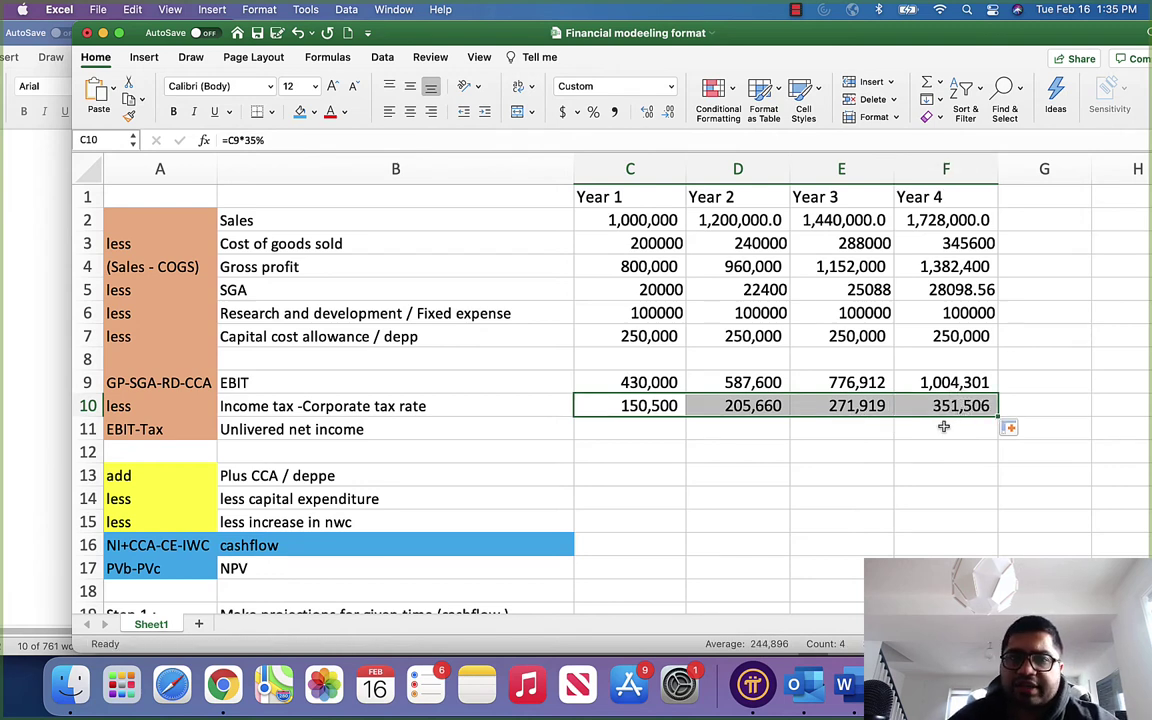
Calculate Year 1 unlevered net income in C11 as EBIT minus income tax, =C9-C10.
click(656, 432)
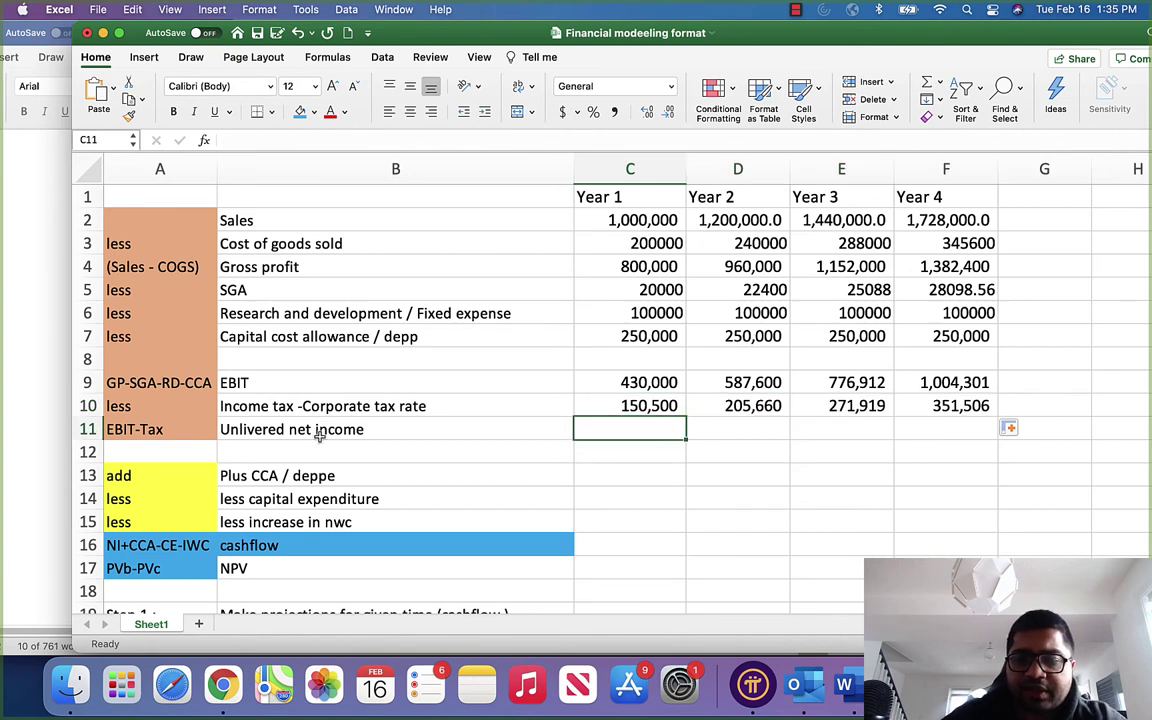
text(=)
key(Up)
key(Up)
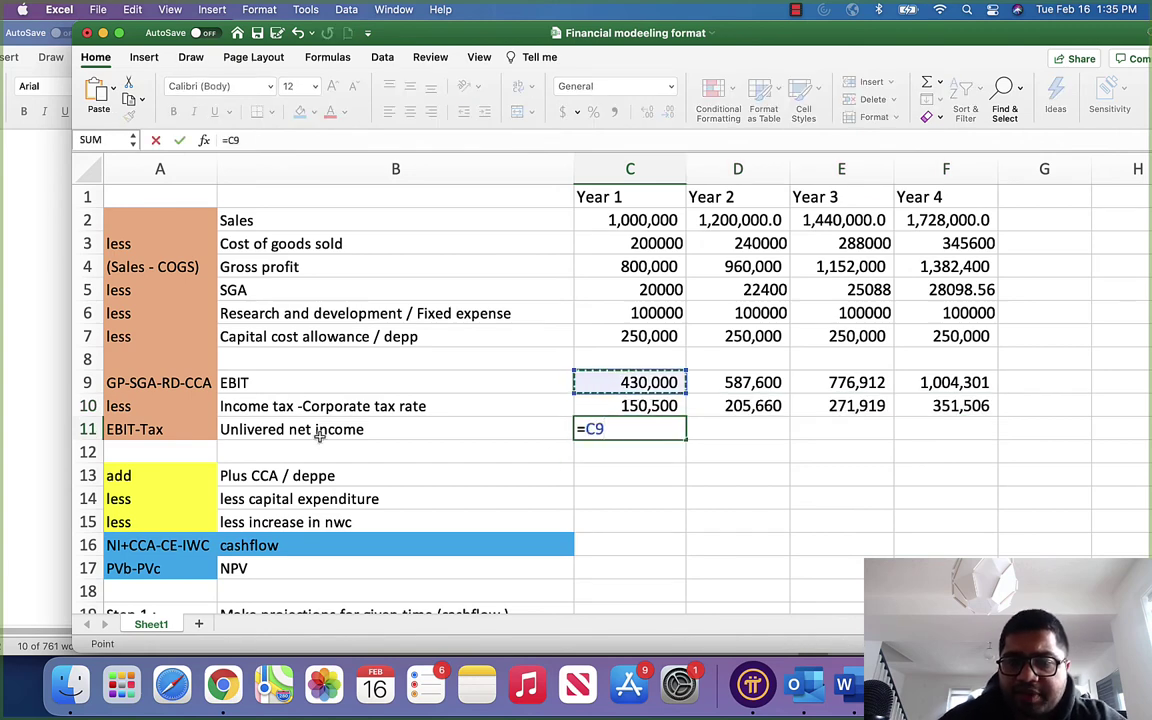
text(-)
key(Up)
key(Return)
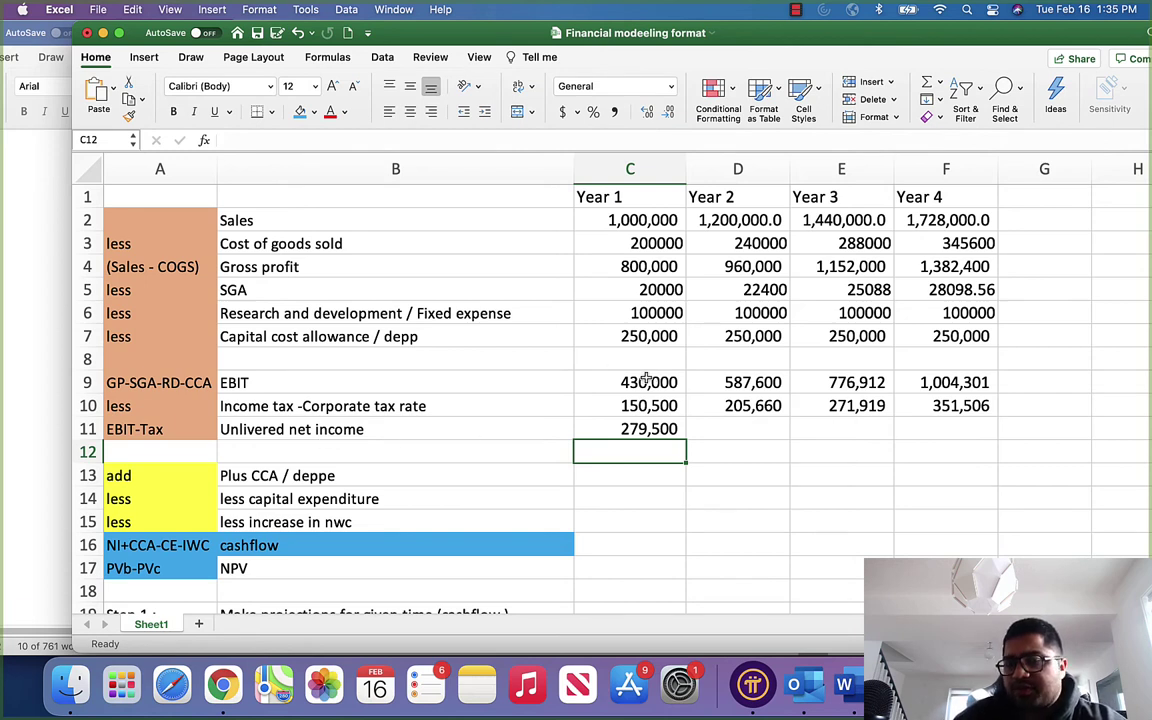
Copy the Year 1 net income formula from C11 across to Year 4 in F11.
click(650, 432)
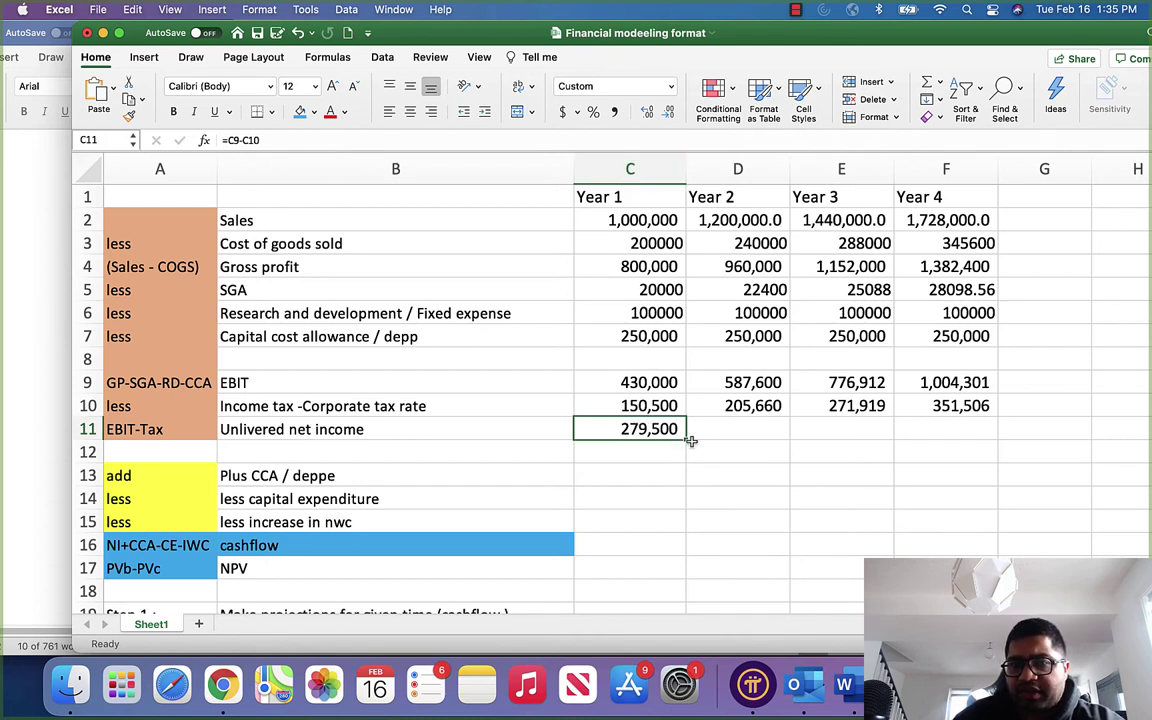
drag(694, 437, 860, 430)
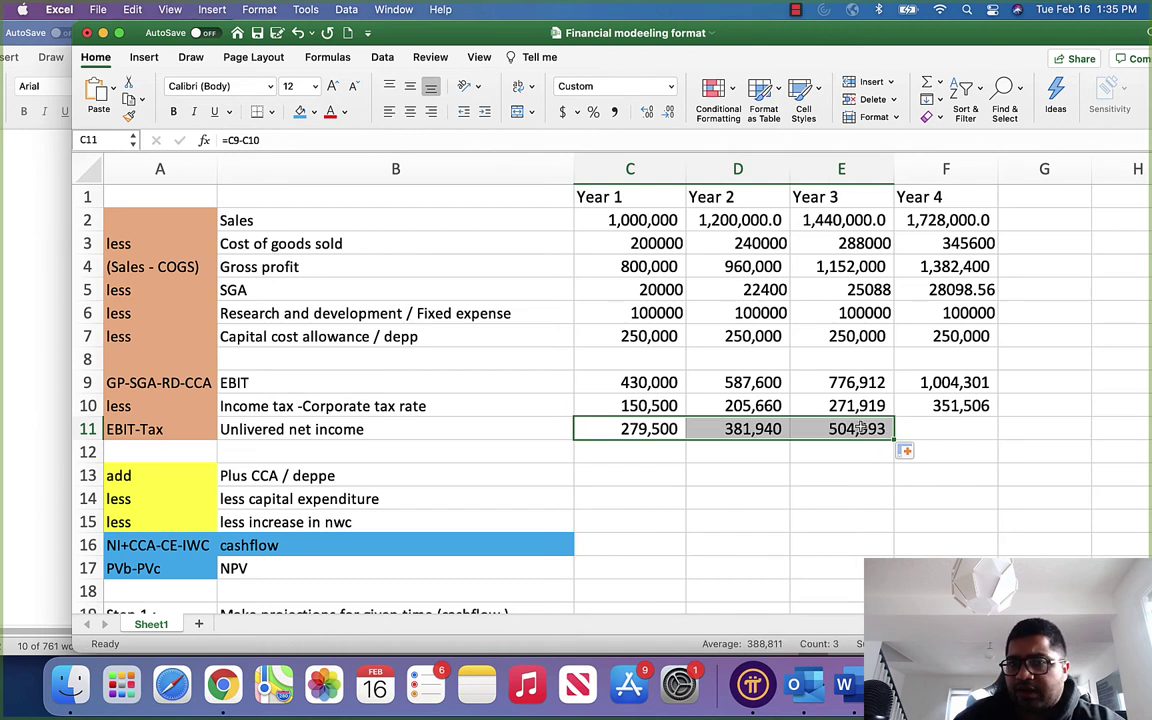
click(860, 430)
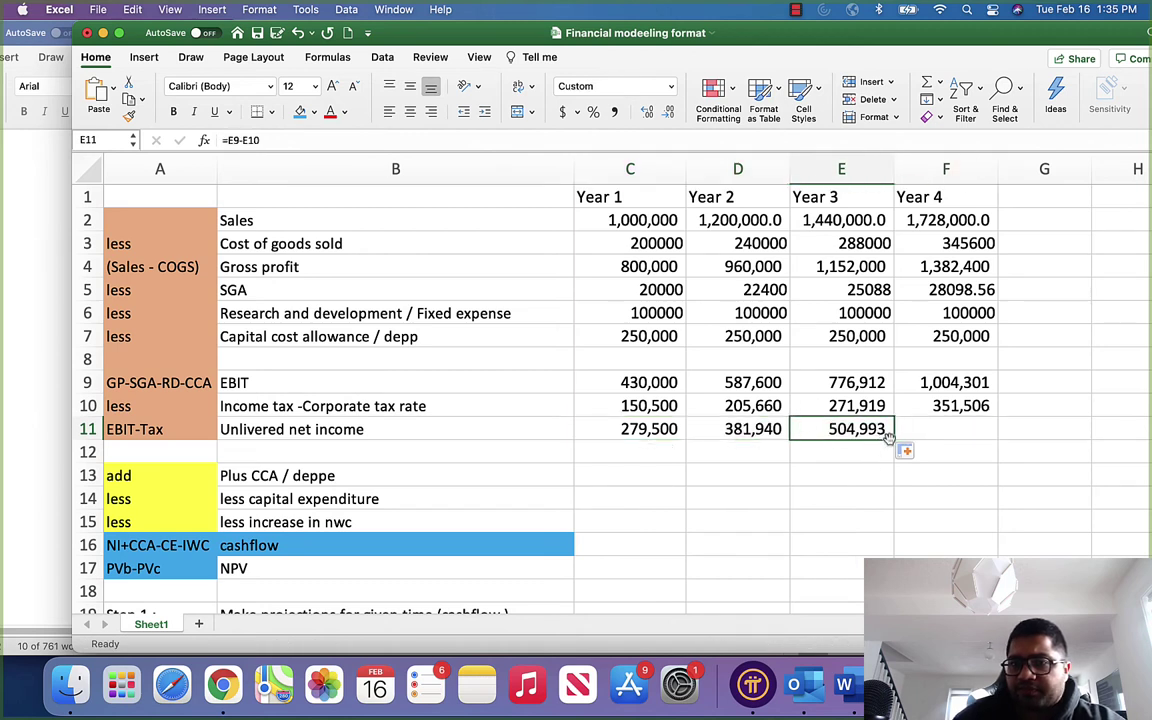
drag(941, 440, 950, 433)
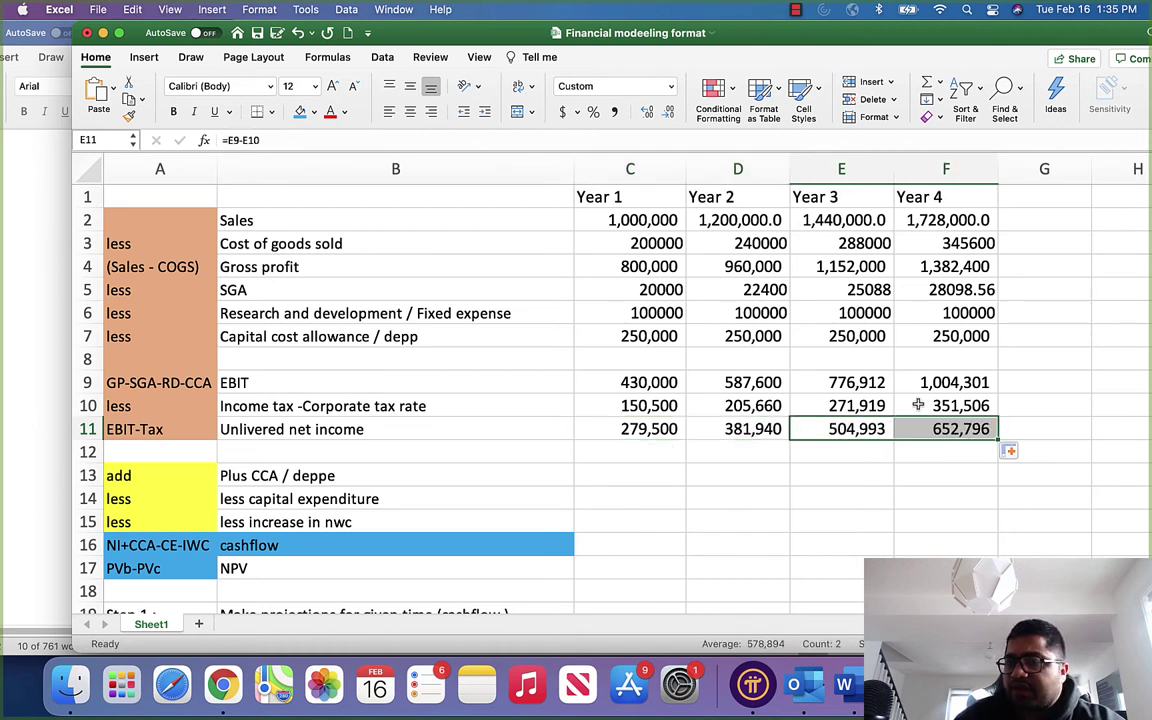
Add back the Year 1 capital cost allowance in C13 by referencing its row above with =C7.
scroll(576, 442, down, 2)
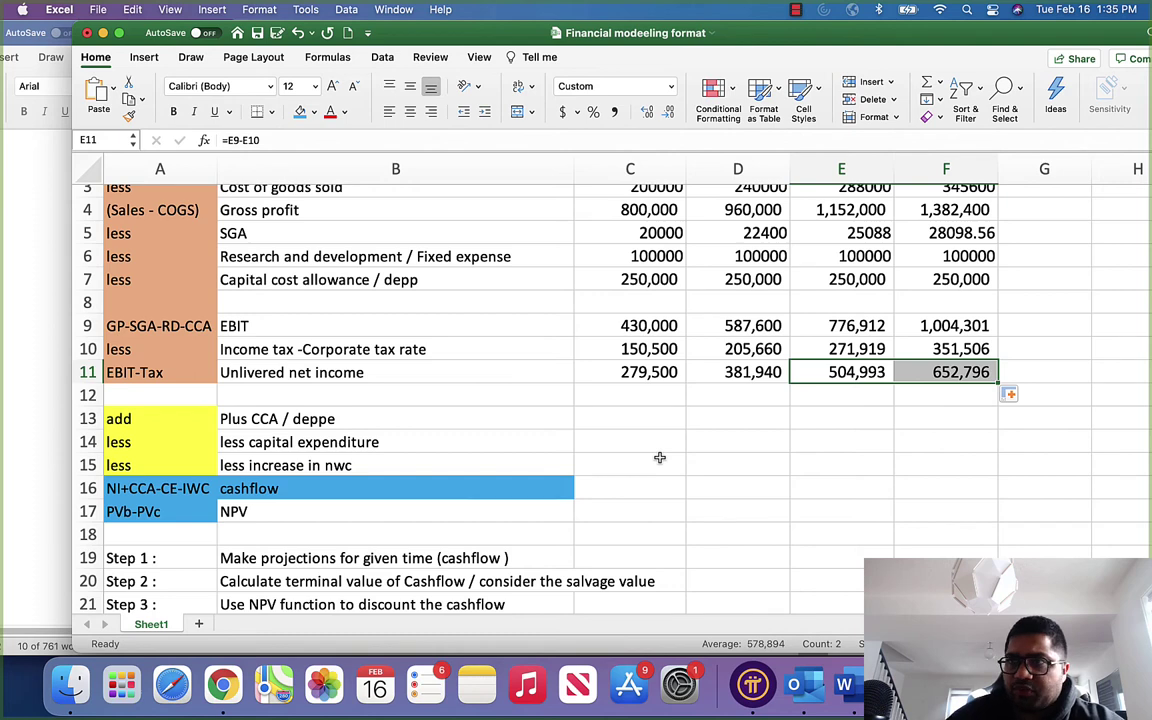
scroll(655, 460, up, 2)
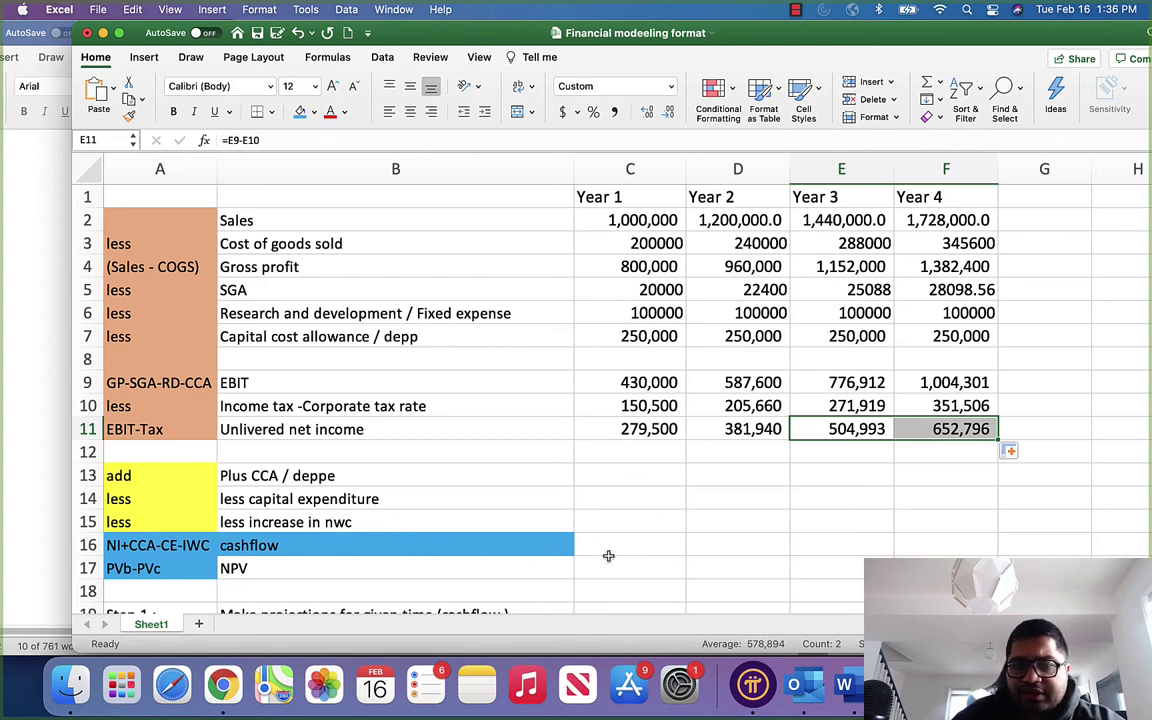
click(627, 476)
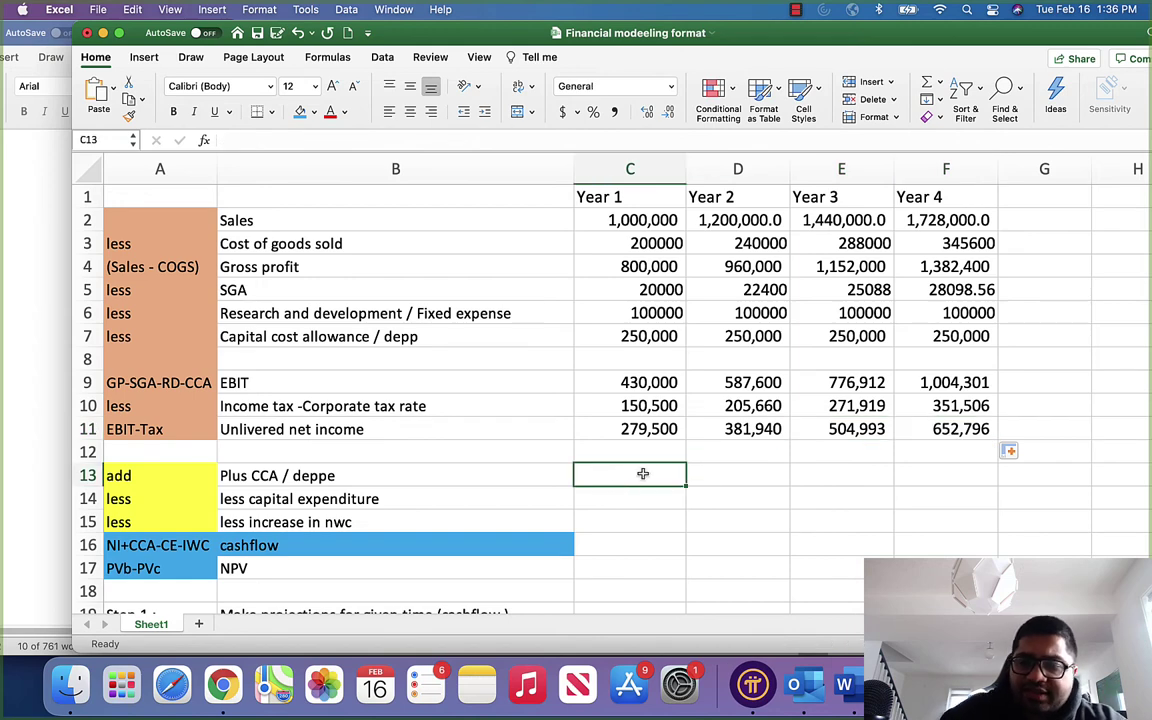
text(=)
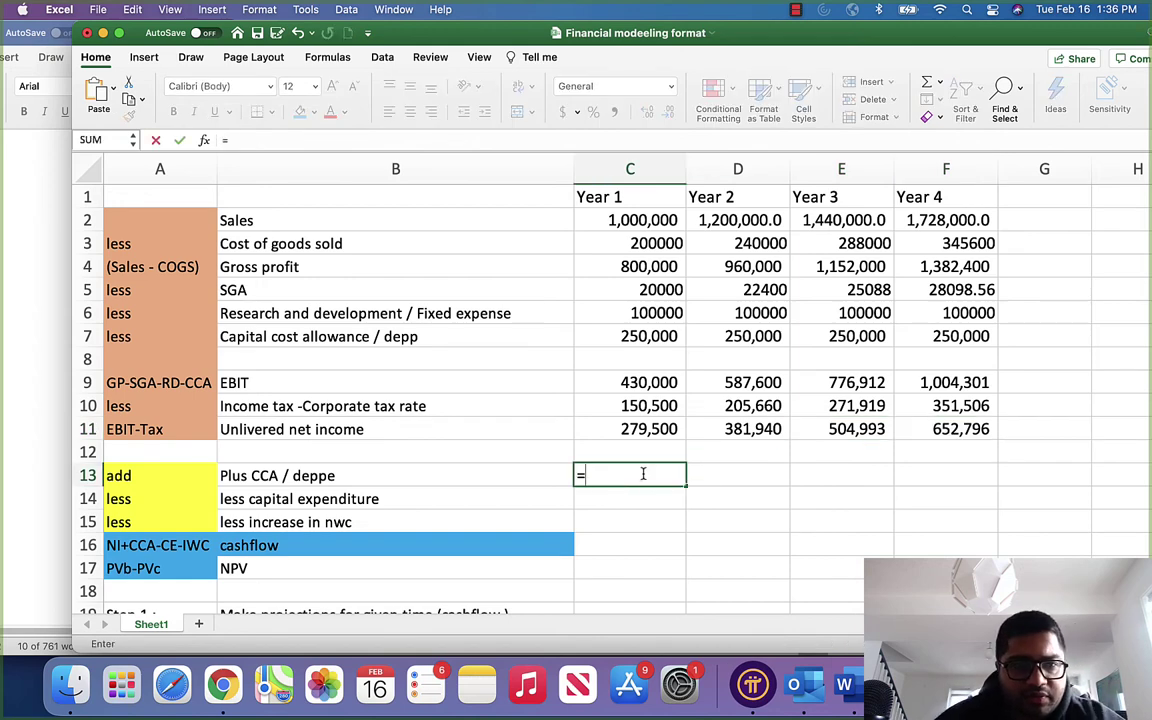
key(Up)
key(Up)
key(Up)
key(Up)
key(Up)
key(Up)
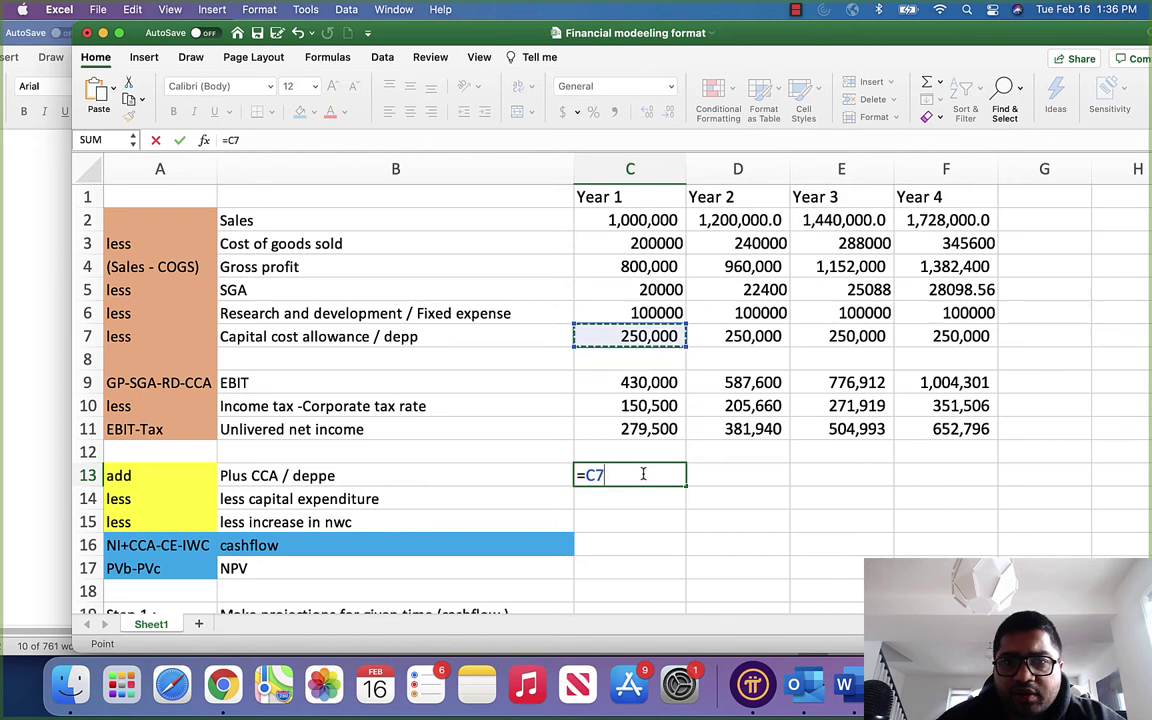
key(Return)
Fill the CCA add-back formula from C13 across Year 2, Year 3 and Year 4.
click(645, 478)
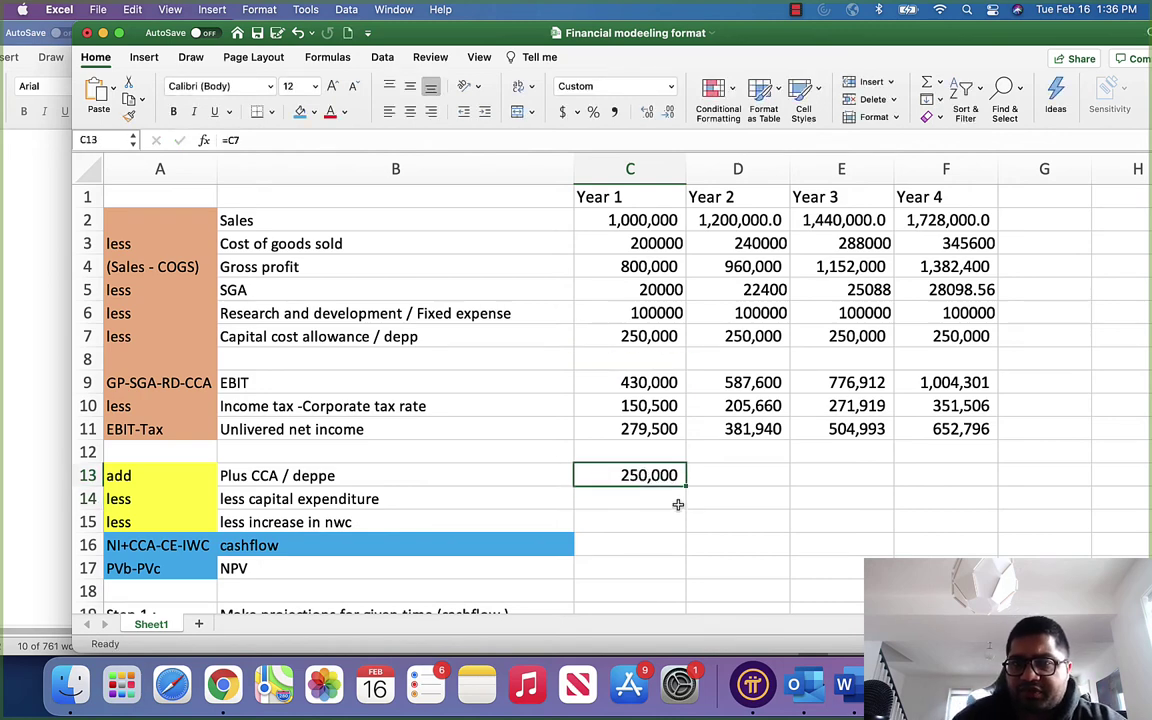
click(690, 480)
click(684, 495)
click(640, 478)
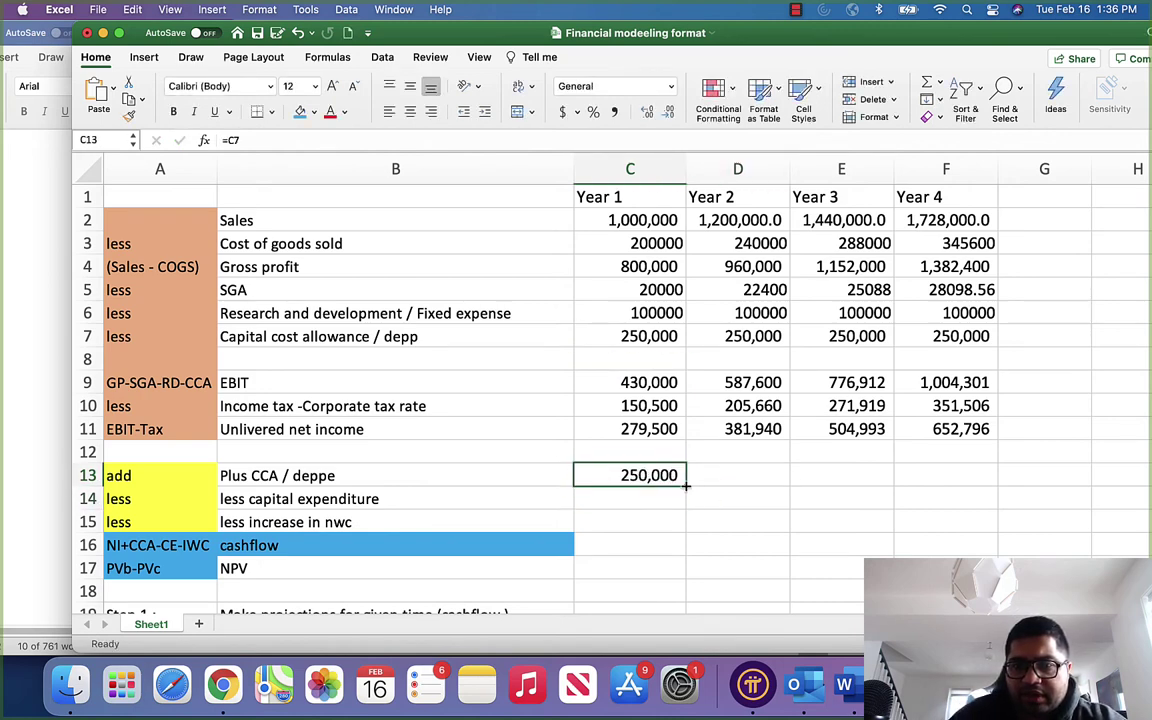
drag(686, 486, 955, 486)
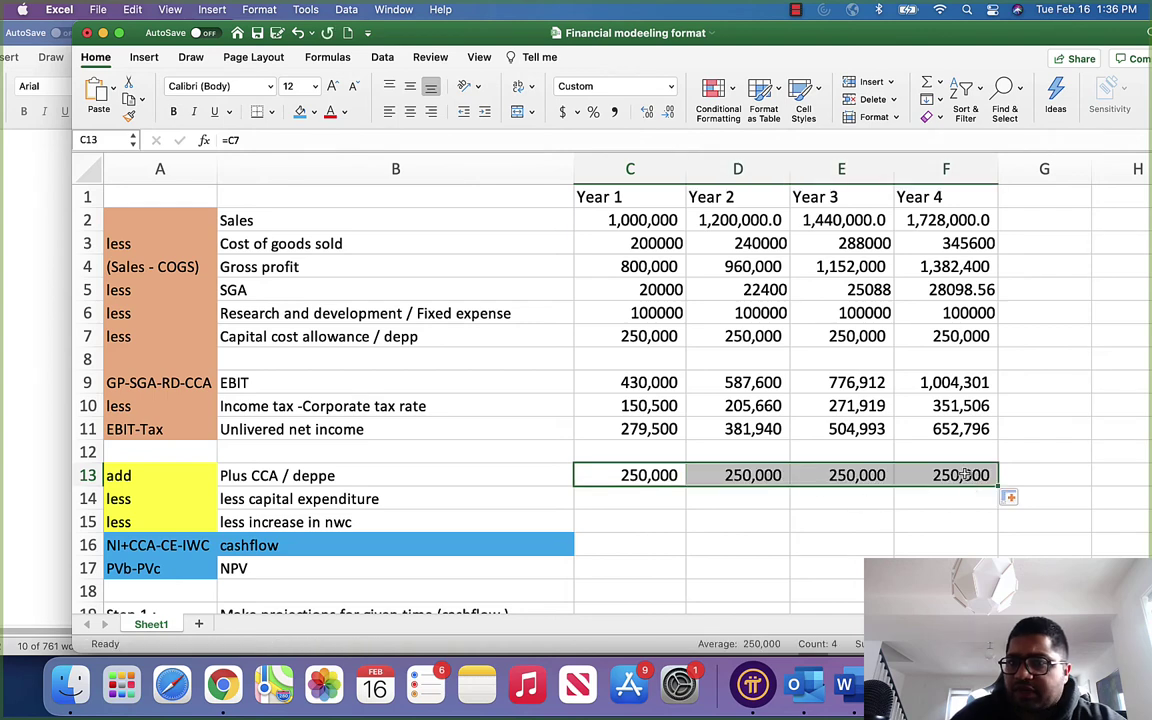
Check the Word problem for capital expenditure and, back in Excel, enter 0 in C14 and copy it across to Year 4.
click(643, 507)
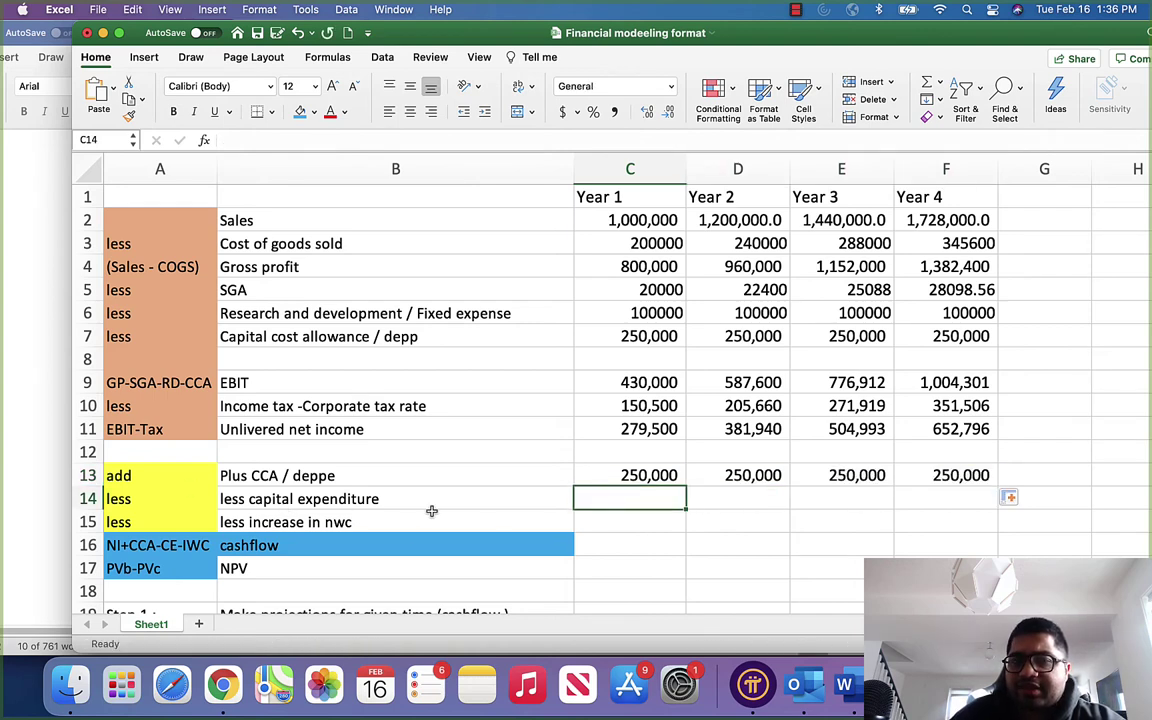
key(super+Tab)
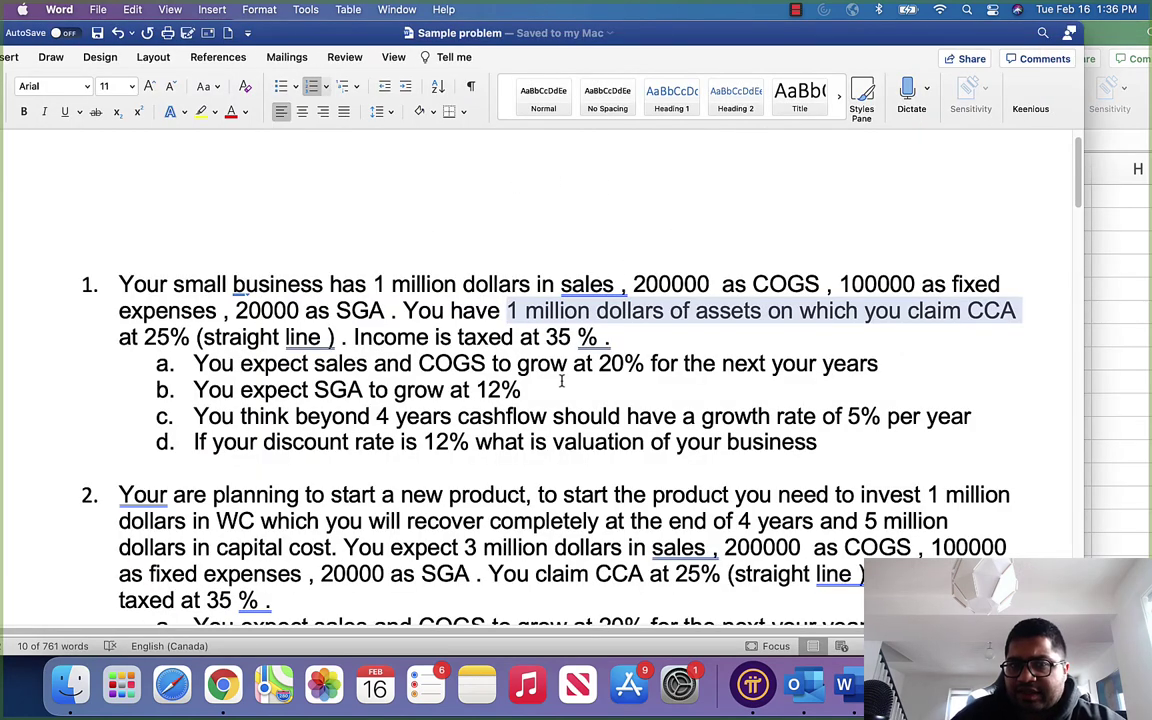
key(super+Tab)
text(-)
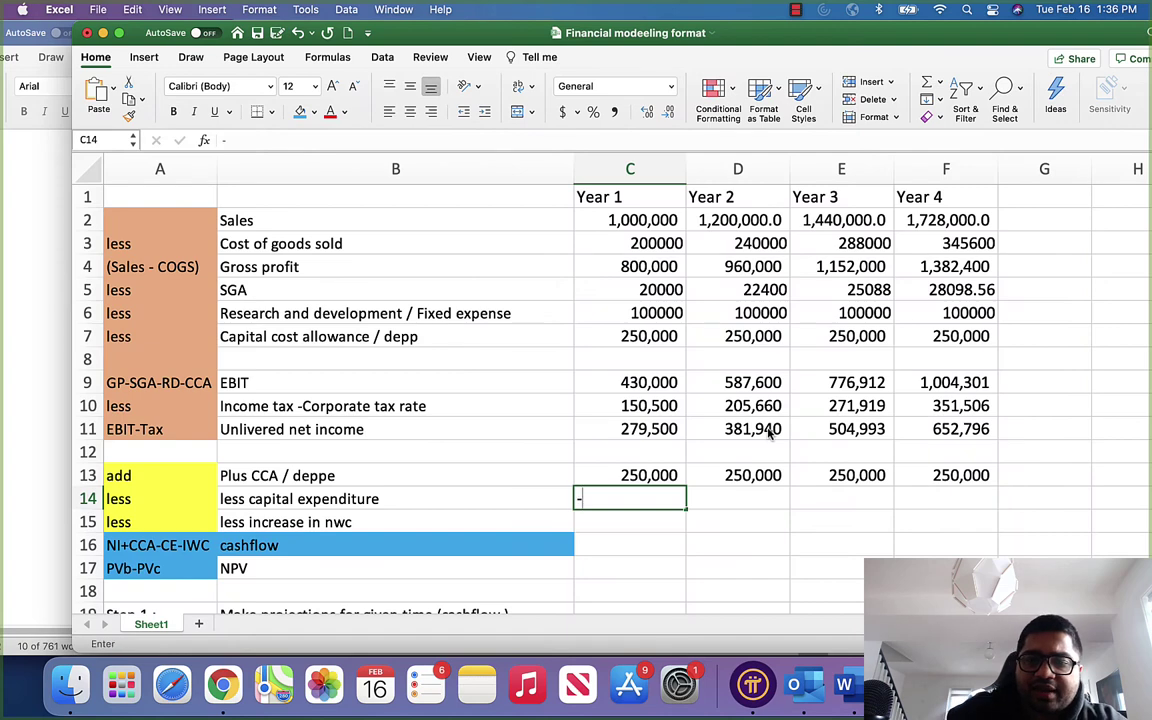
key(BackSpace)
text(0)
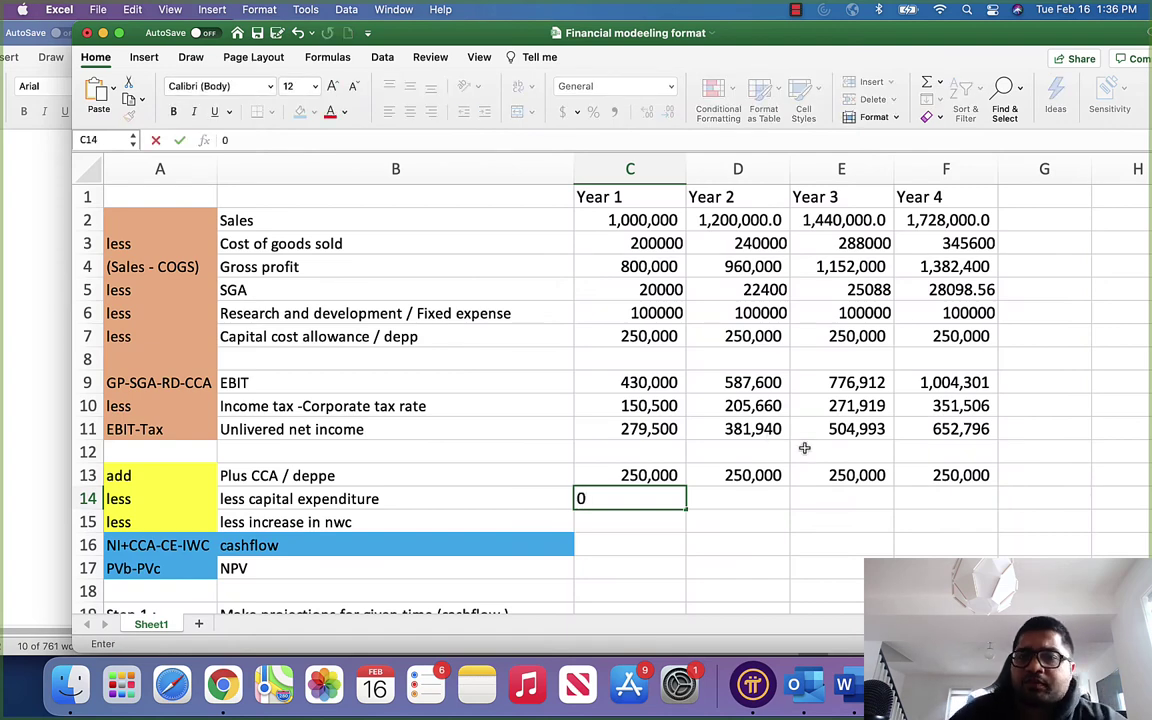
key(Return)
click(640, 498)
drag(686, 509, 905, 510)
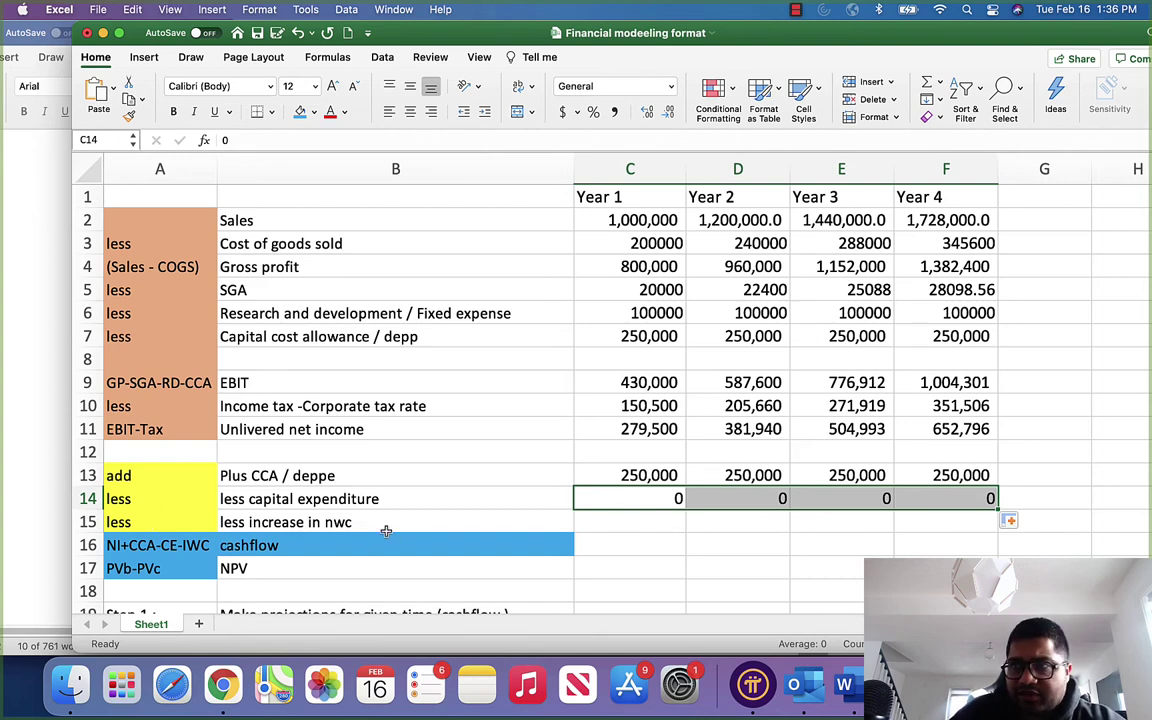
Enter 0 as the Year 1 increase in nwc in C15, copy it across to Year 4, and dismiss the Software Update password request.
click(668, 525)
text(0)
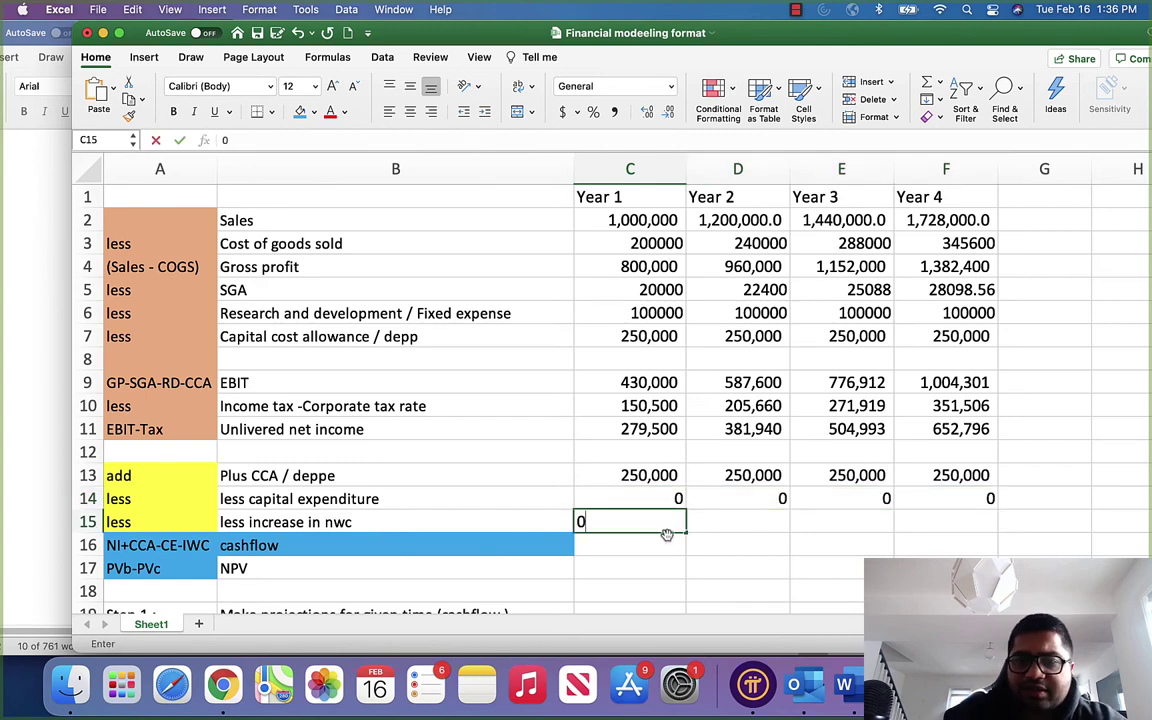
key(Tab)
click(680, 528)
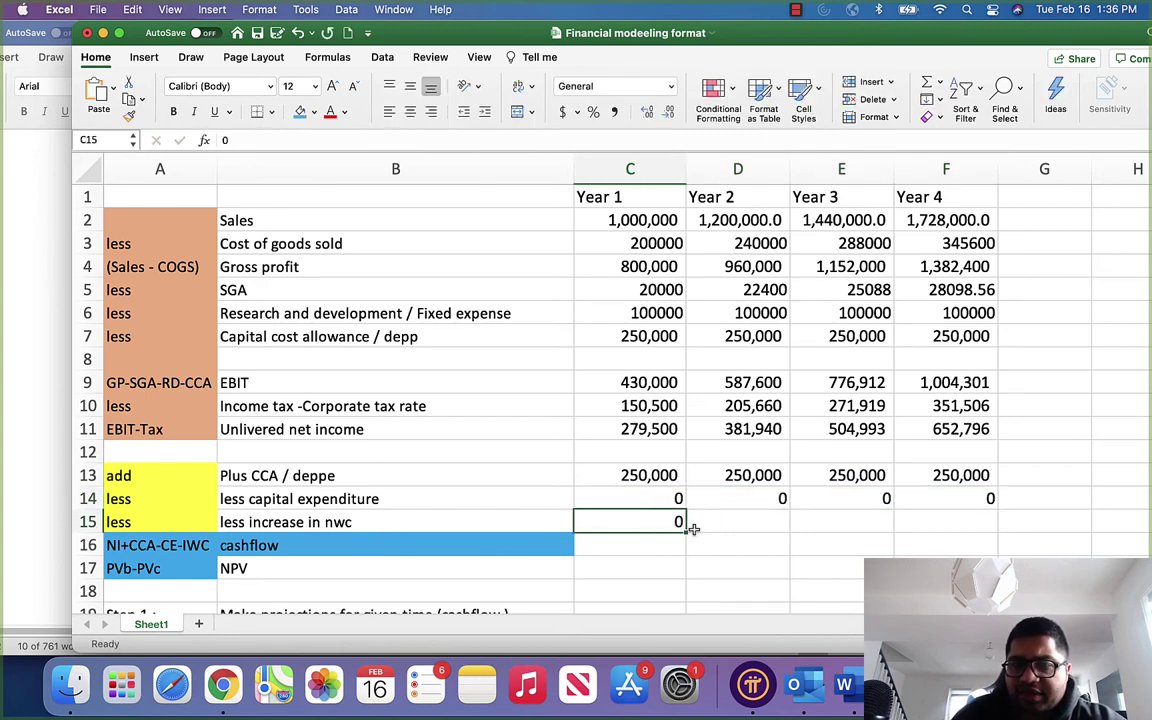
drag(692, 528, 913, 527)
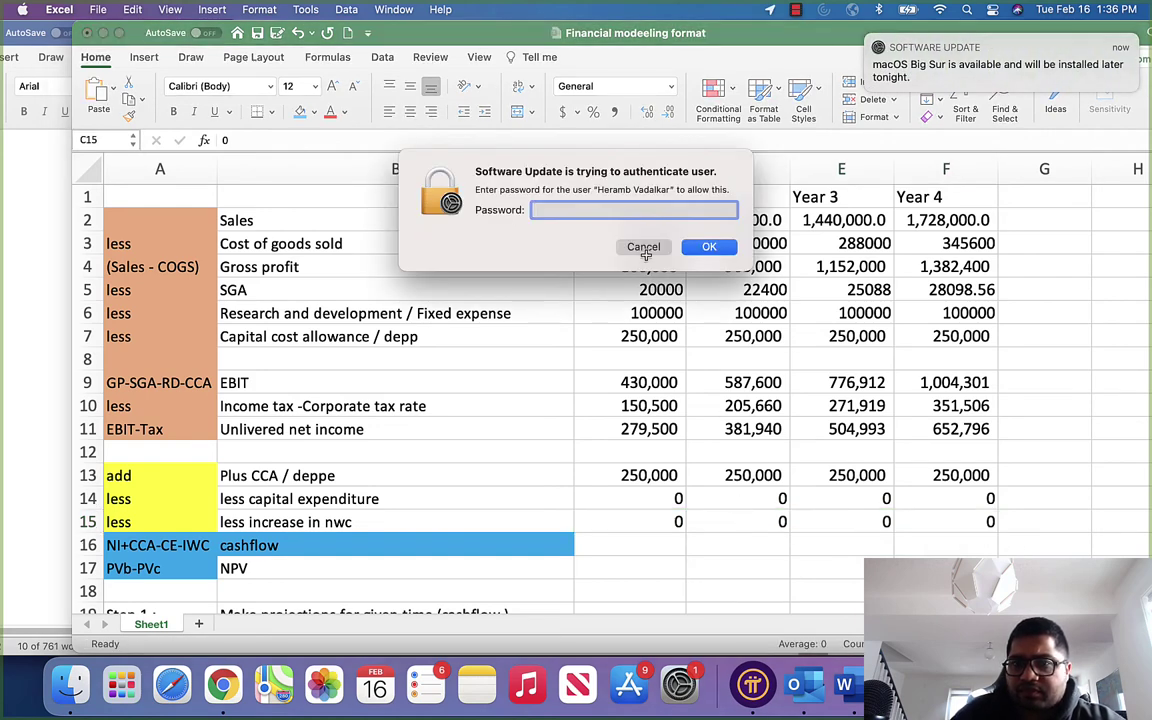
click(645, 247)
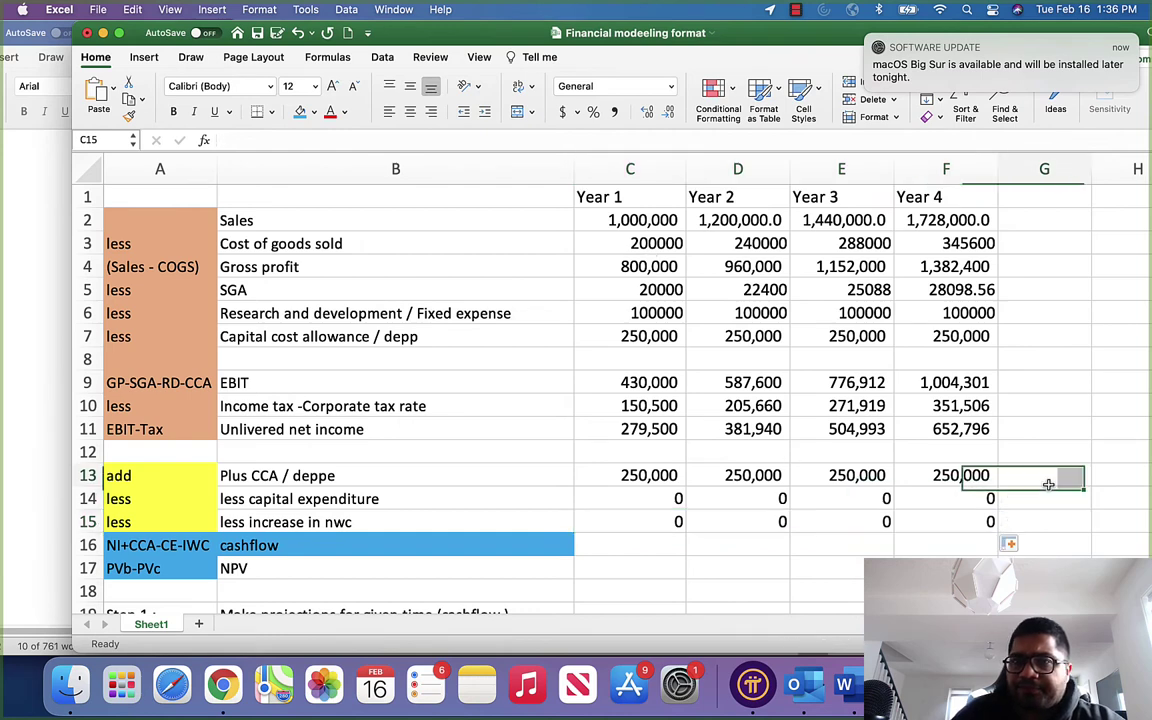
Calculate the Year 1 cash flow in C16 as =C11+C13-C14-C15.
click(644, 545)
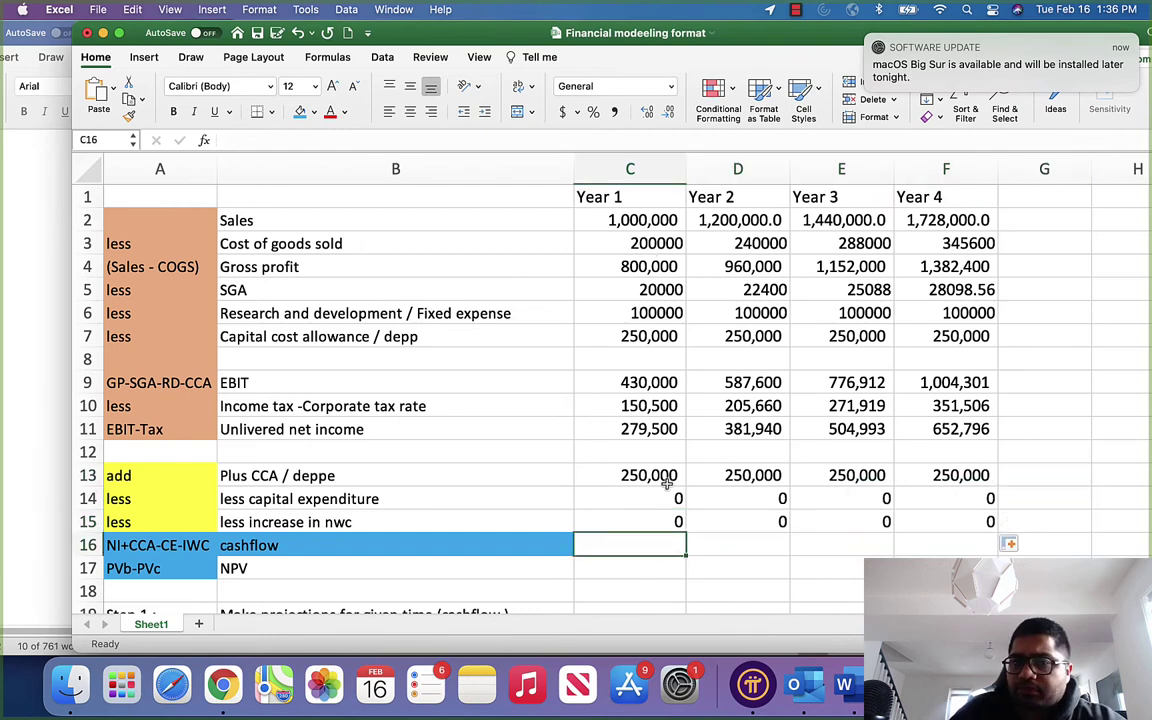
text(=)
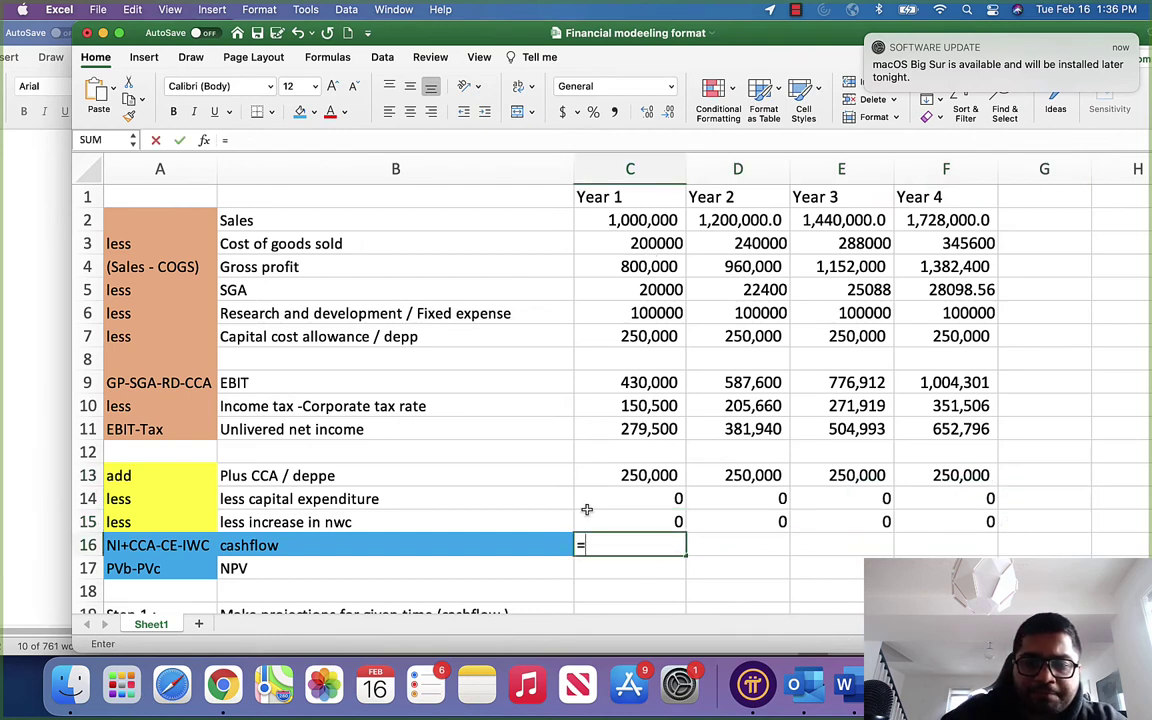
key(Up)
key(Up)
key(Up)
key(Up)
key(Up)
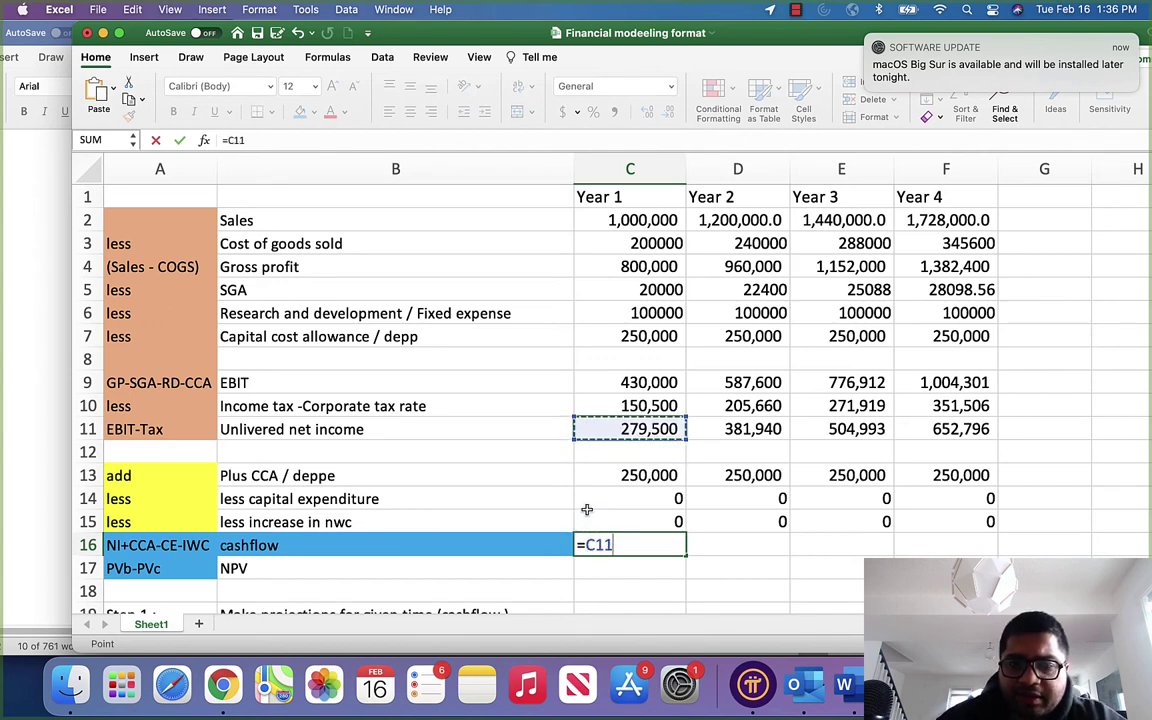
text(+)
key(Up)
key(Up)
key(Up)
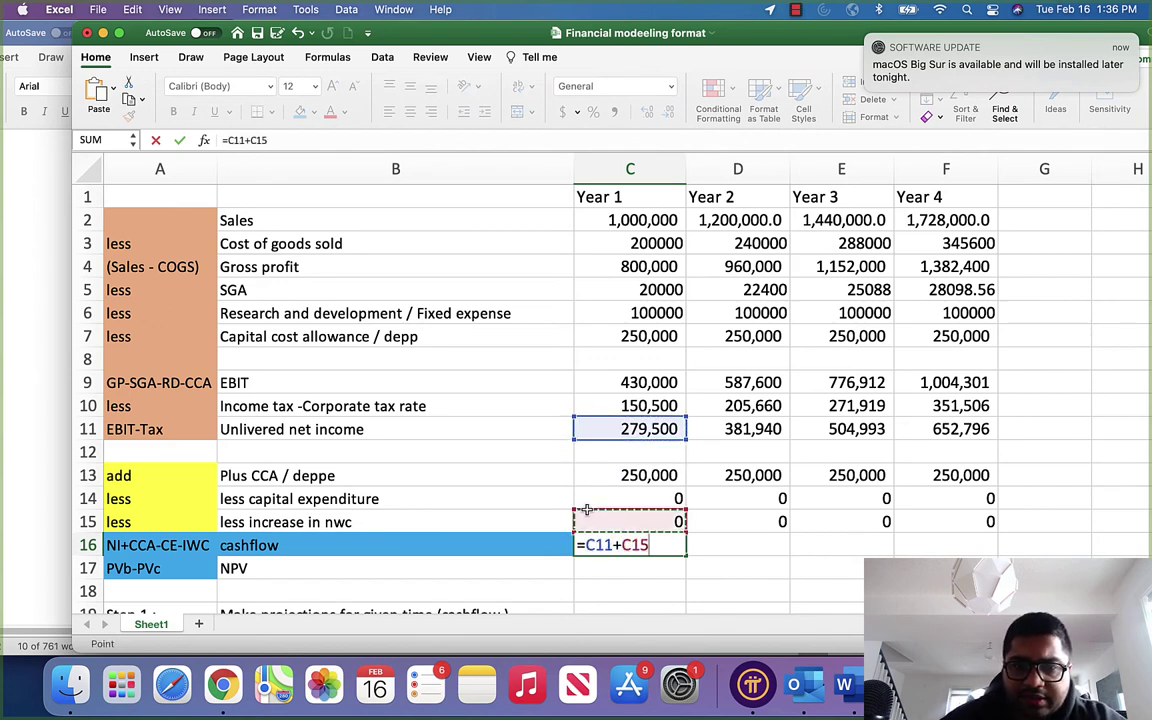
text(_)
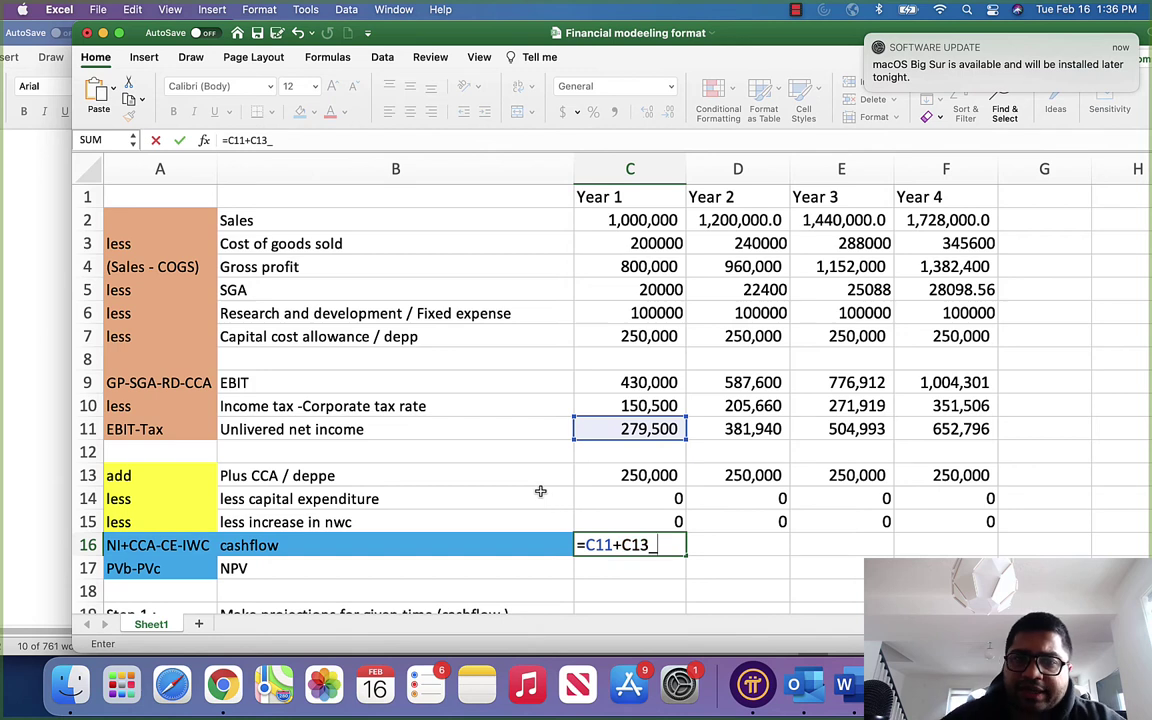
key(BackSpace)
text(-)
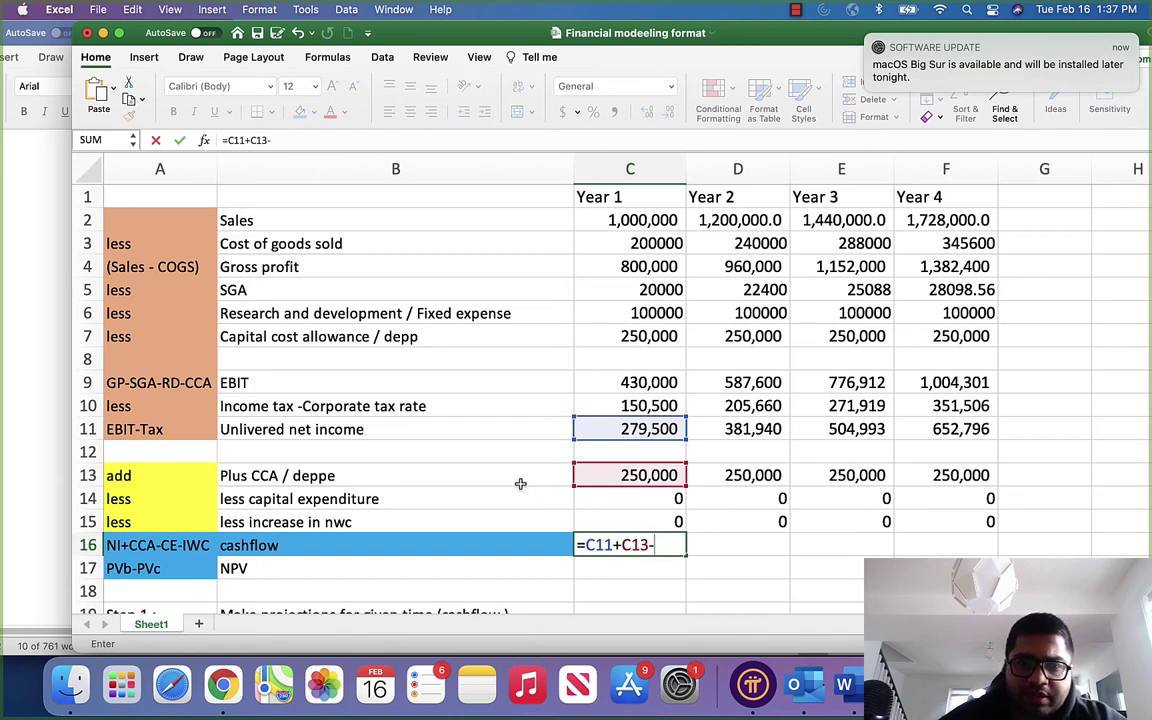
key(Up)
key(Up)
text(-)
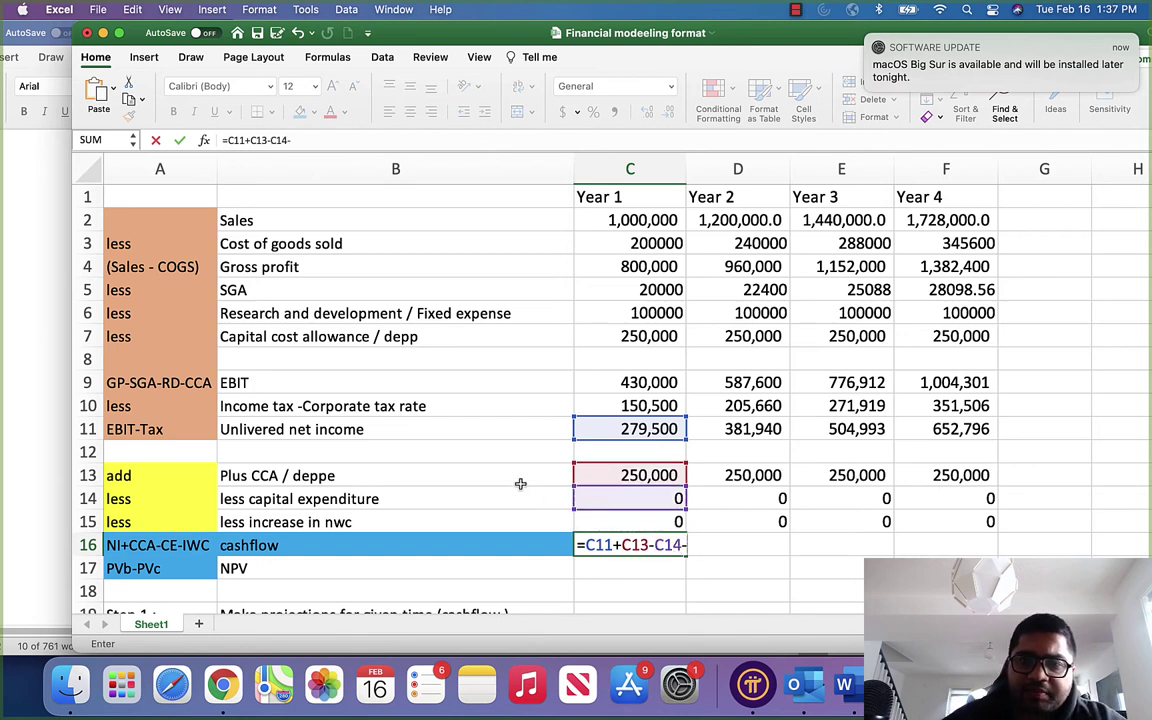
key(Up)
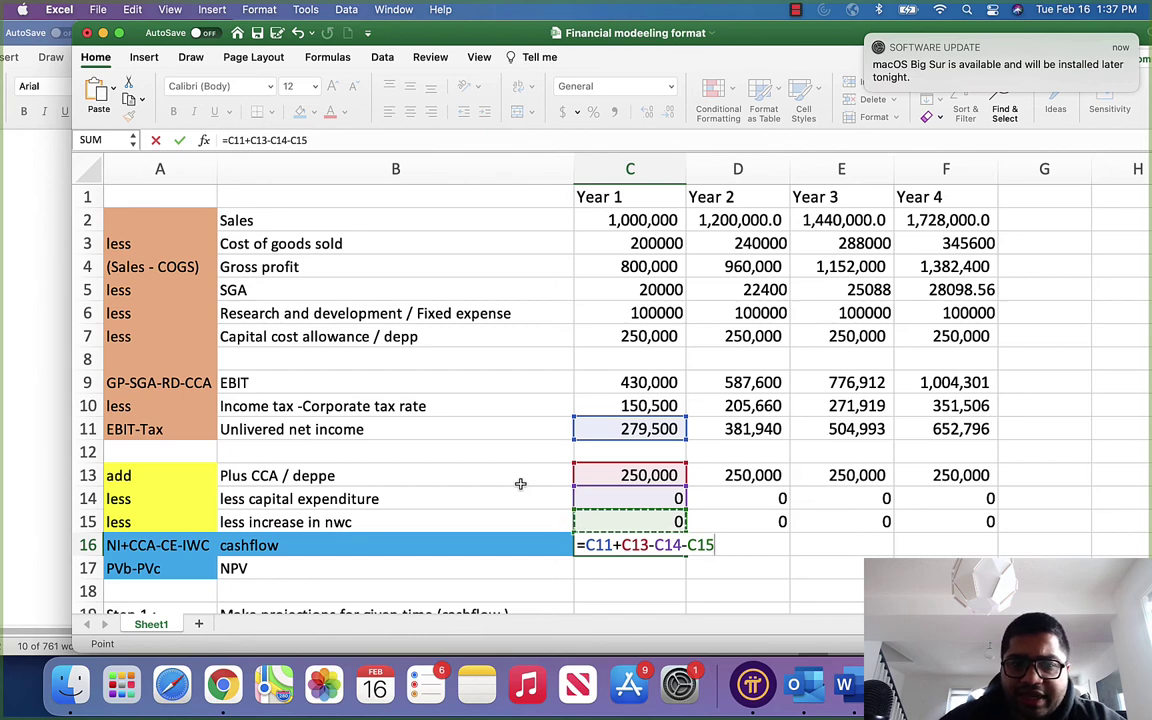
key(Return)
click(663, 553)
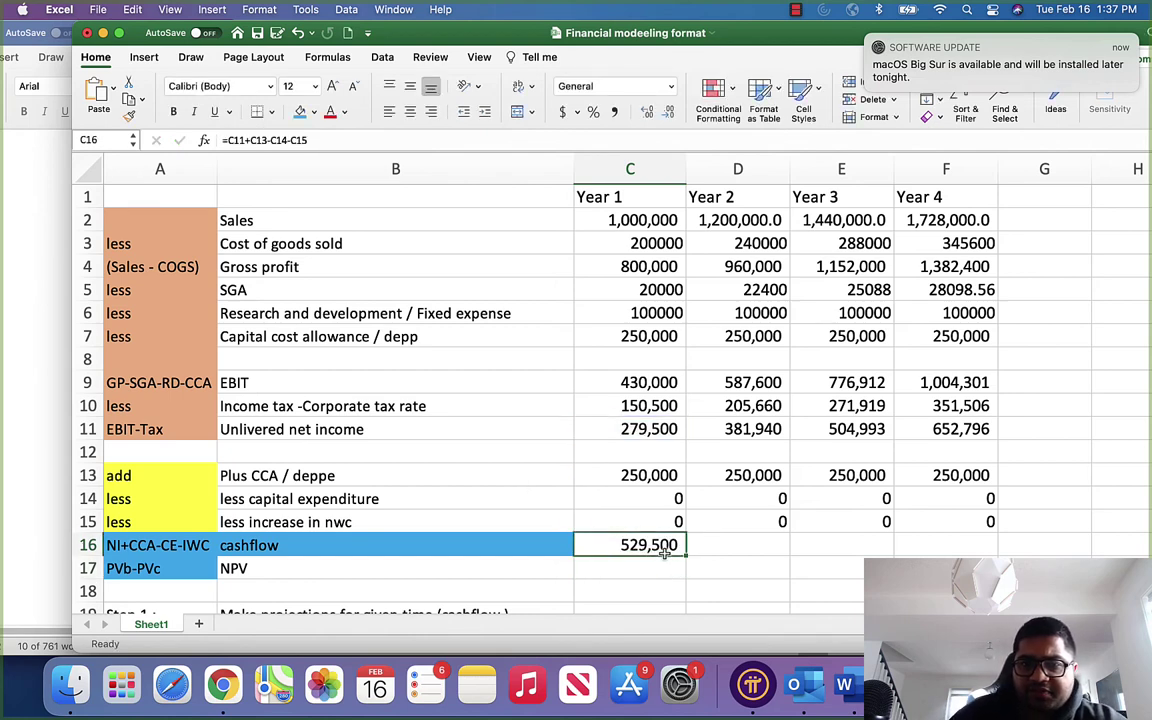
Fill the cash flow formula from C16 across to Year 4, and check the Word problem for growth beyond four years.
drag(686, 559, 990, 552)
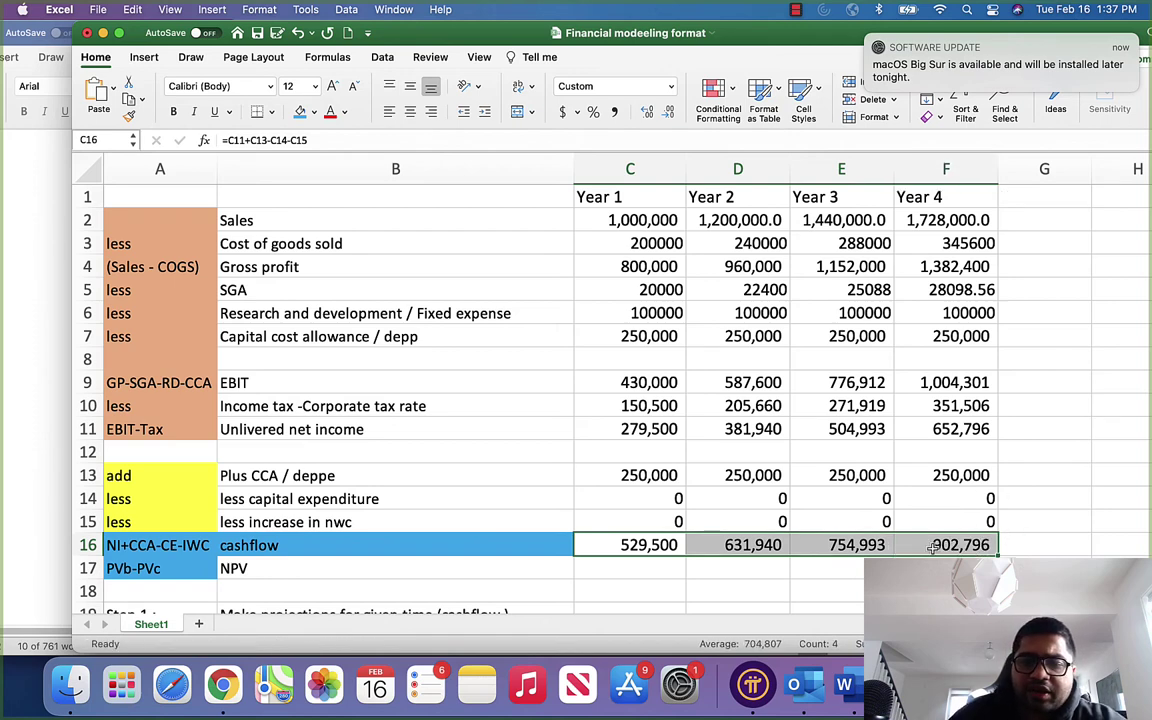
key(super+Tab)
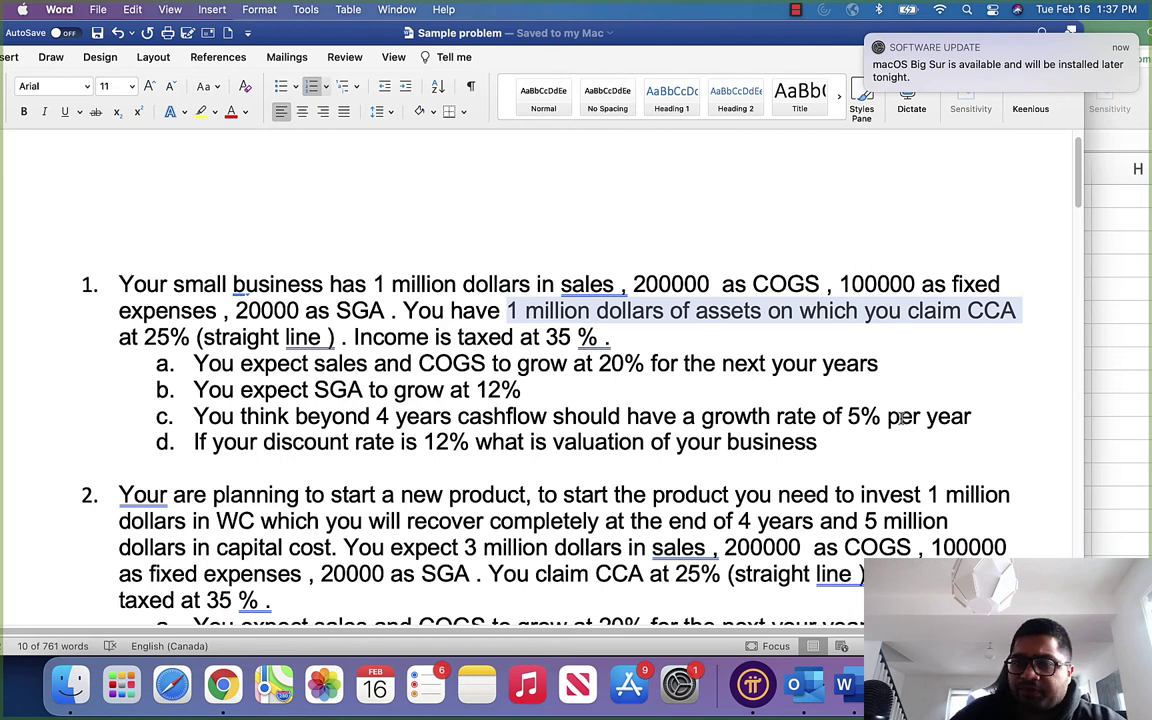
key(super+Tab)
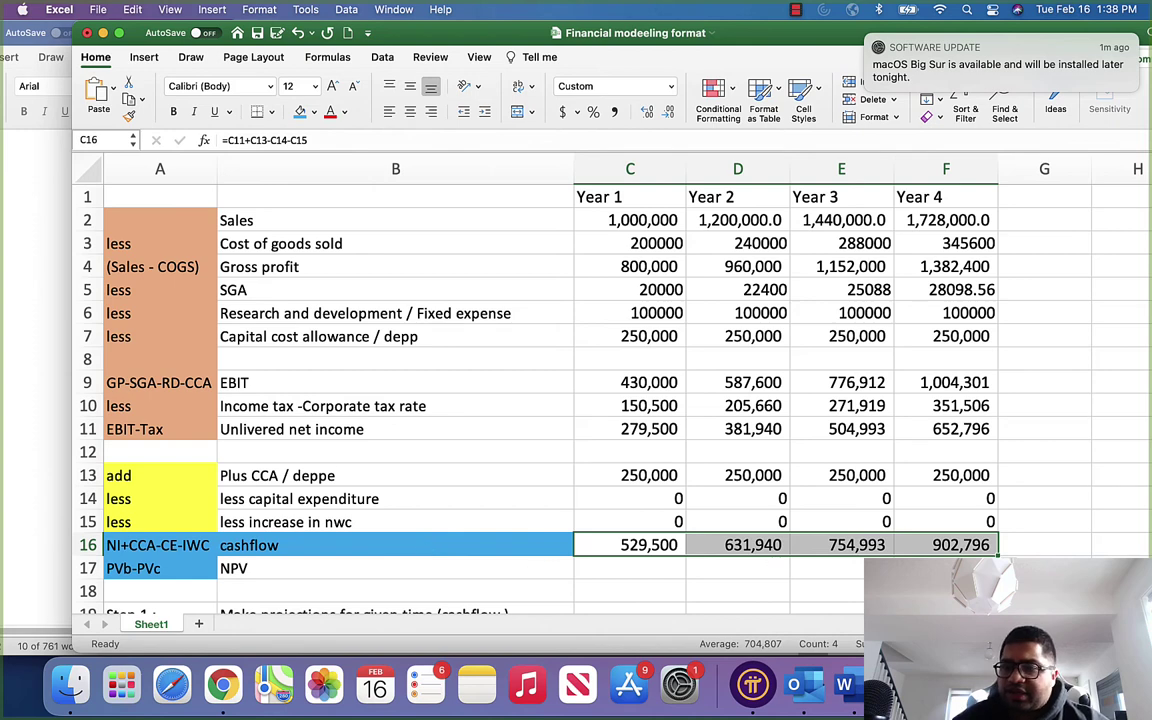
Recheck the Word problem and, back in Excel, enter the label Terminal in G15 beside the Year 4 column.
click(1030, 545)
scroll(946, 557, down, 2)
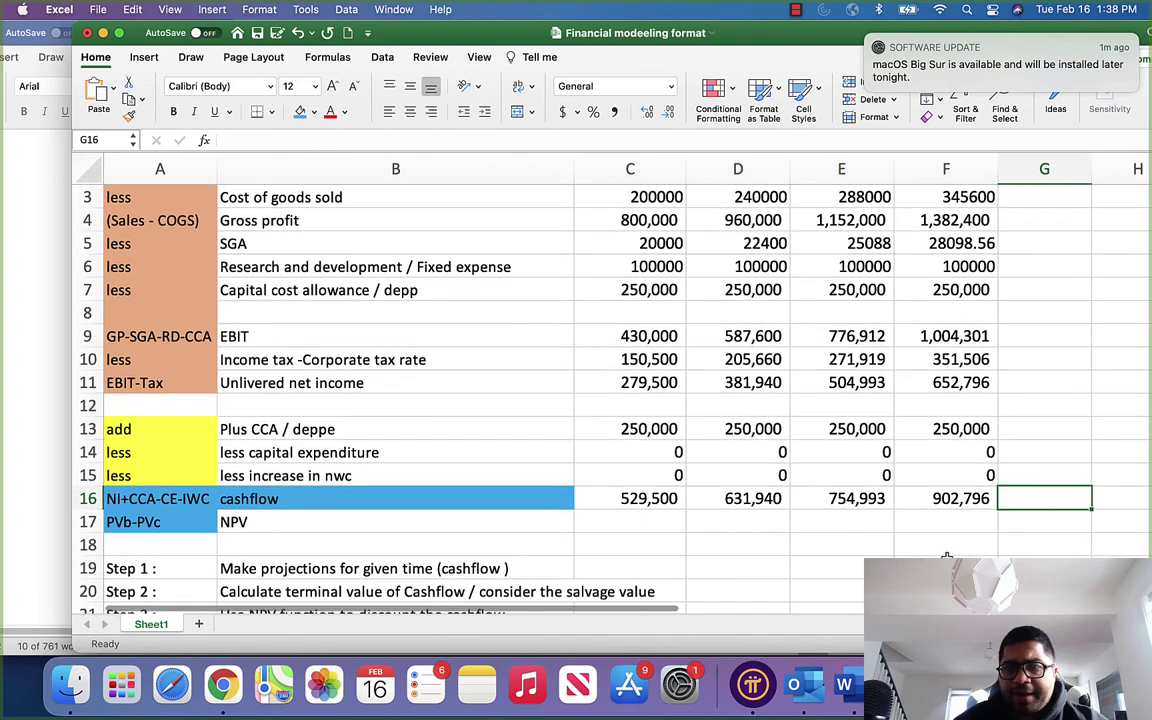
scroll(946, 557, up, 1)
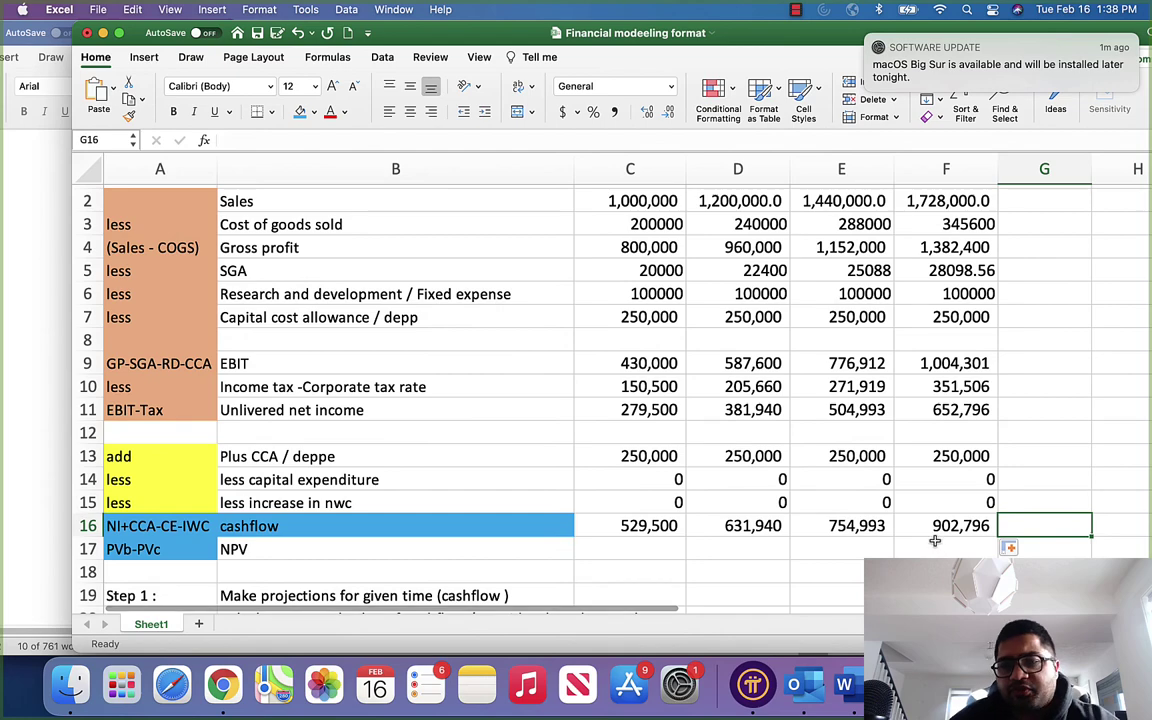
key(super+Tab)
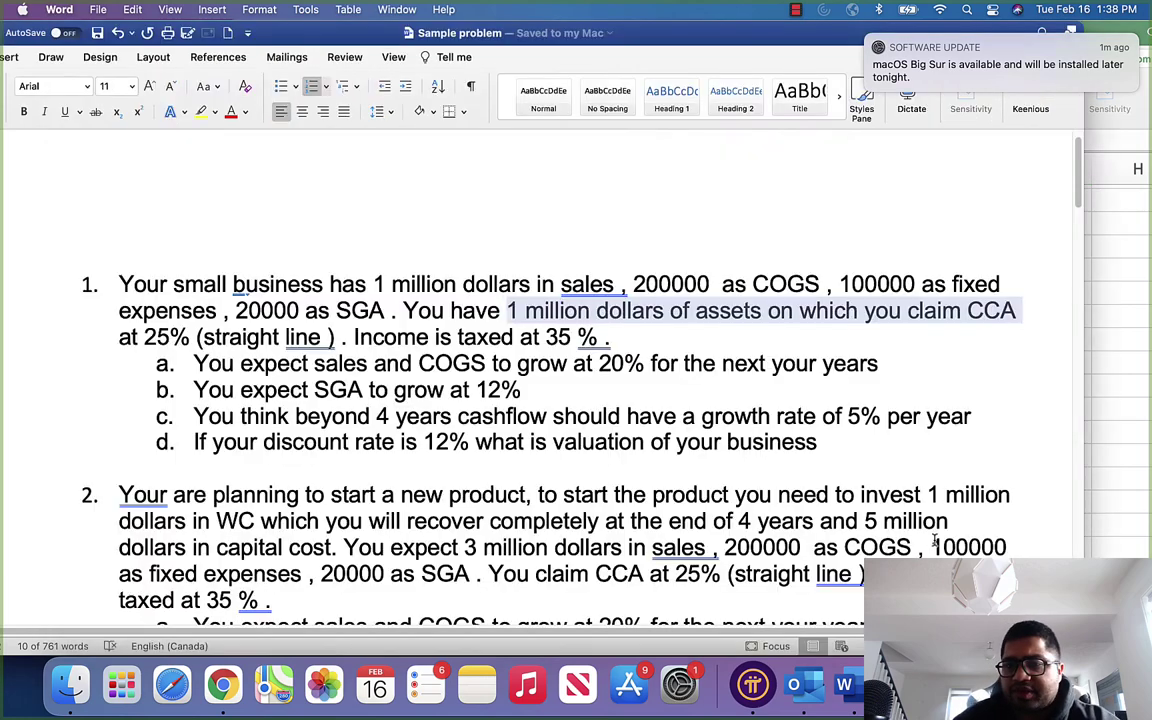
key(super+Tab)
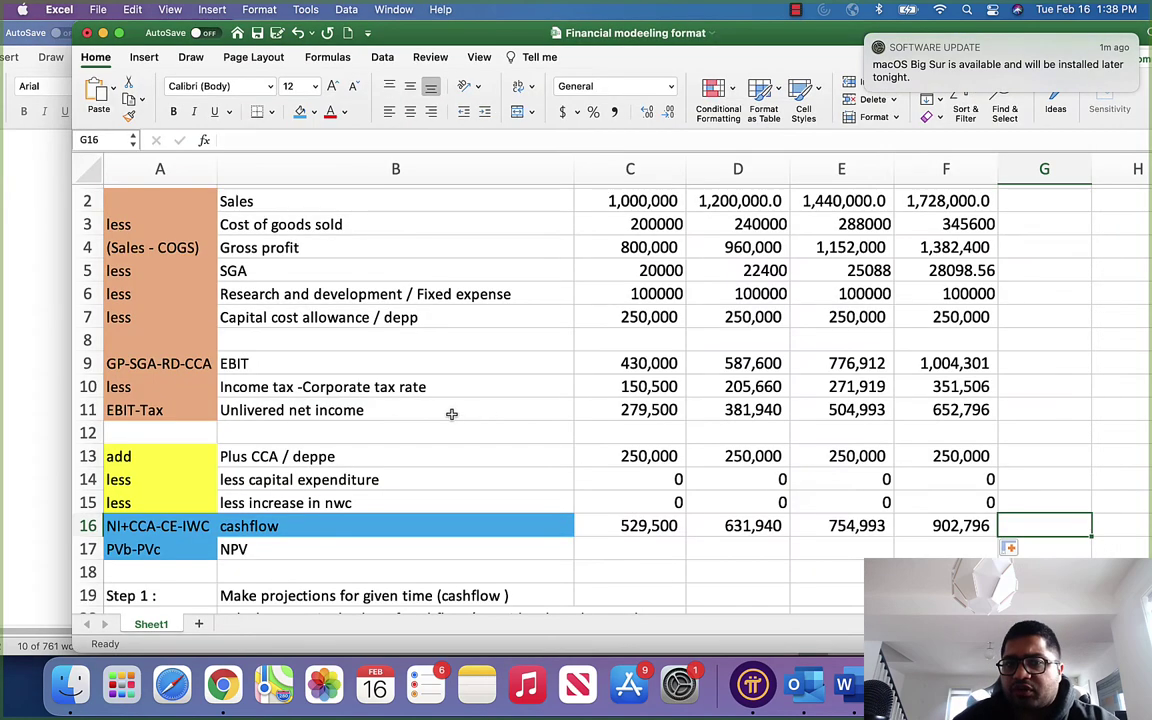
key(super+Tab)
key(super+Tab)
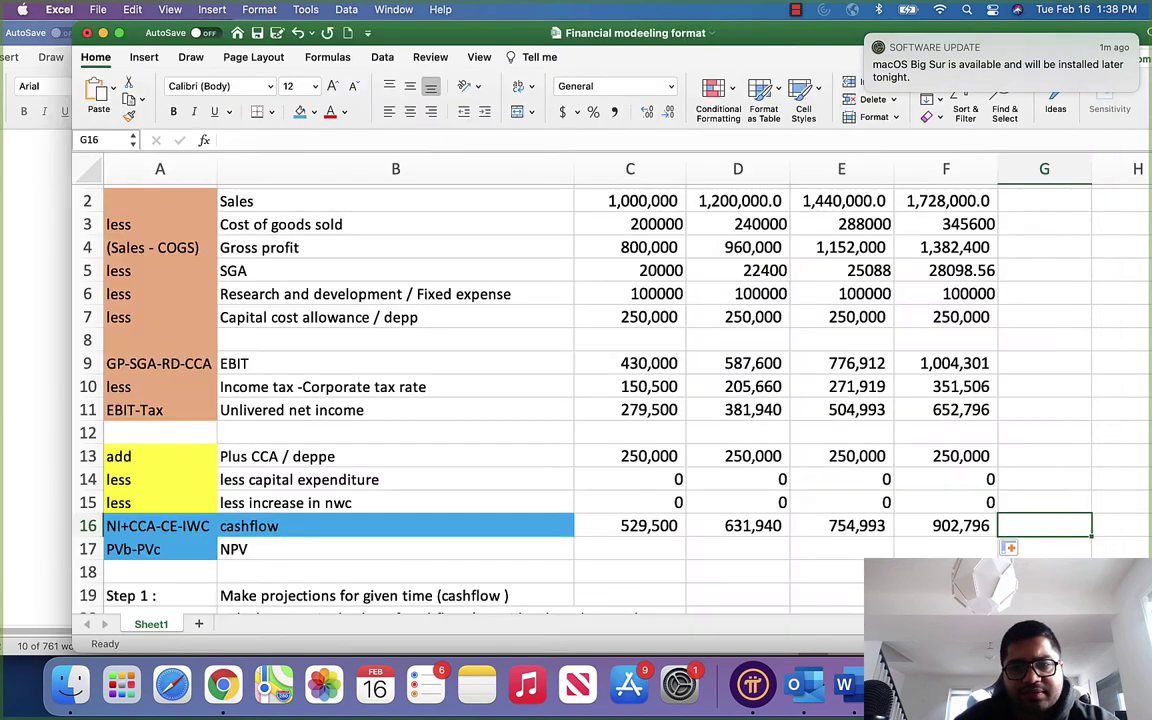
click(1037, 507)
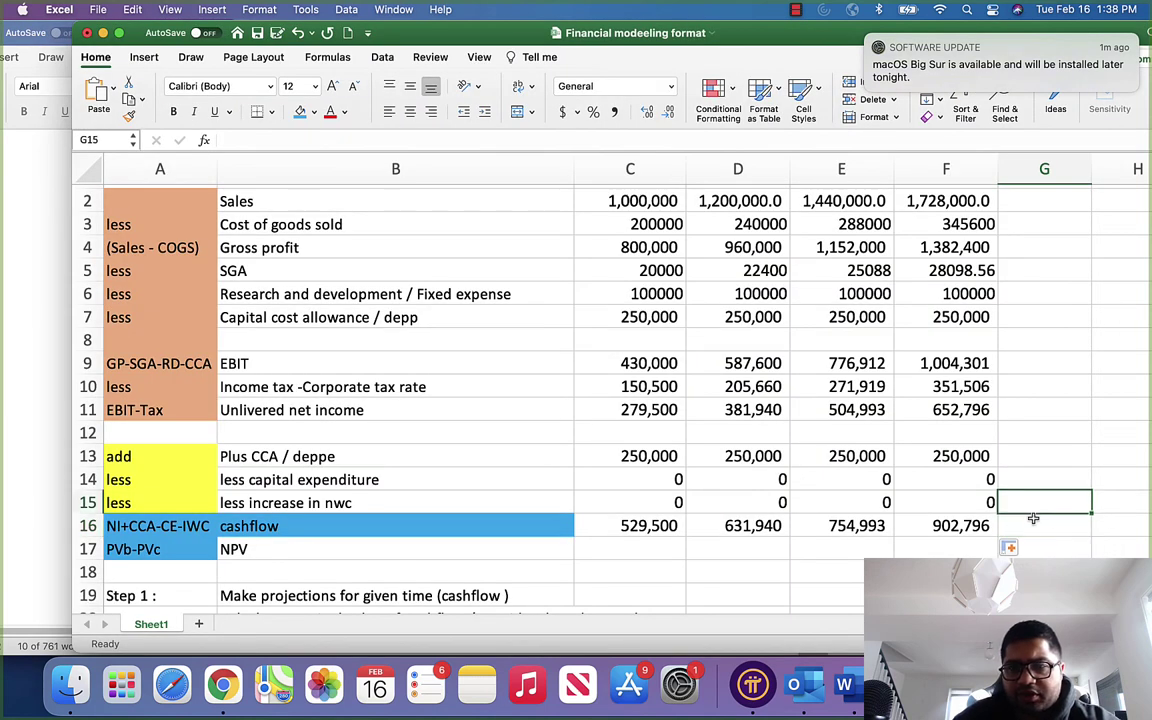
text(Ter)
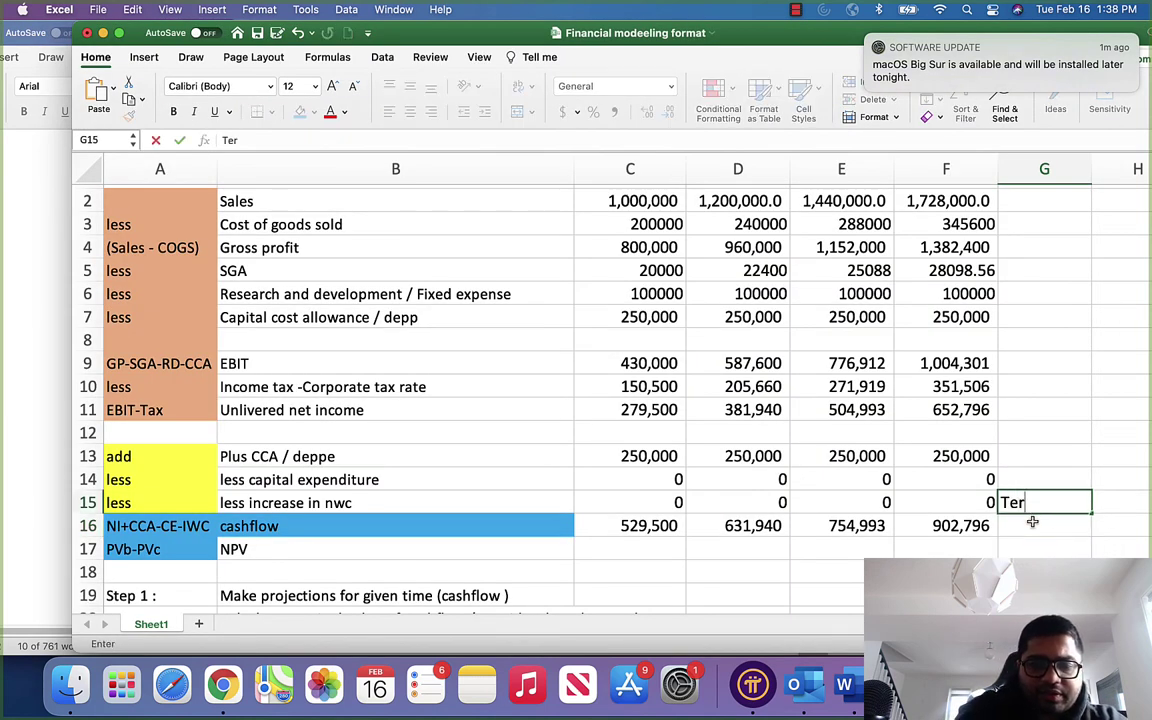
text(mina)
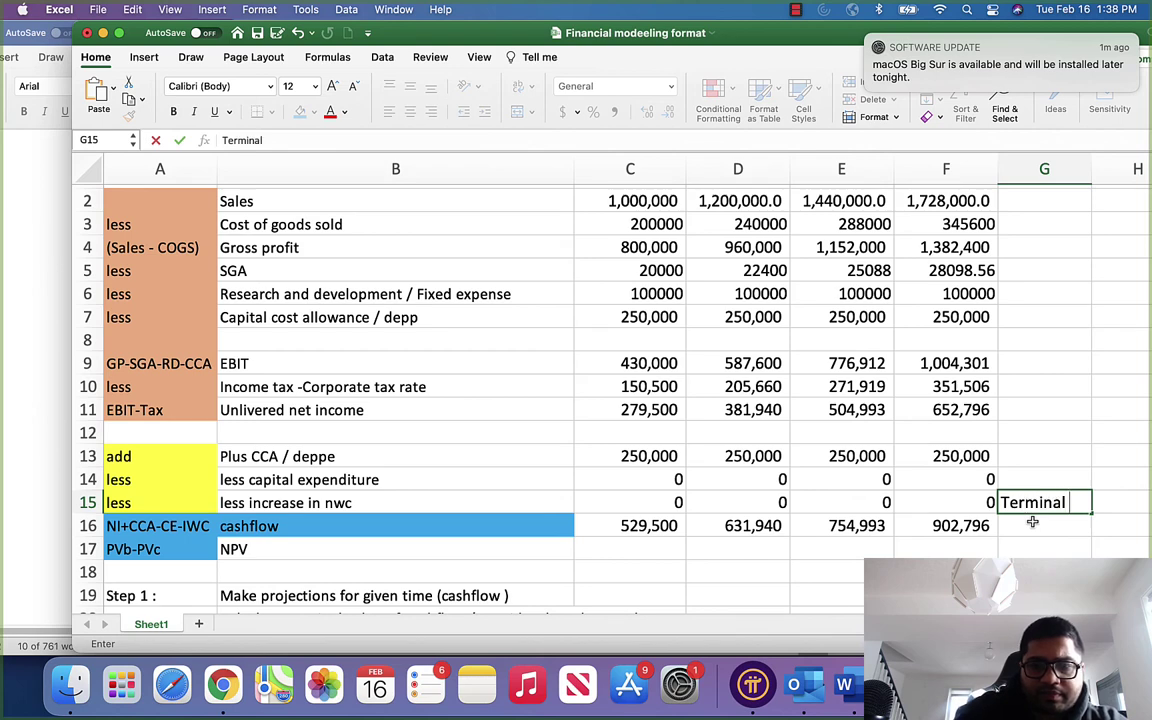
text(l)
key(Return)
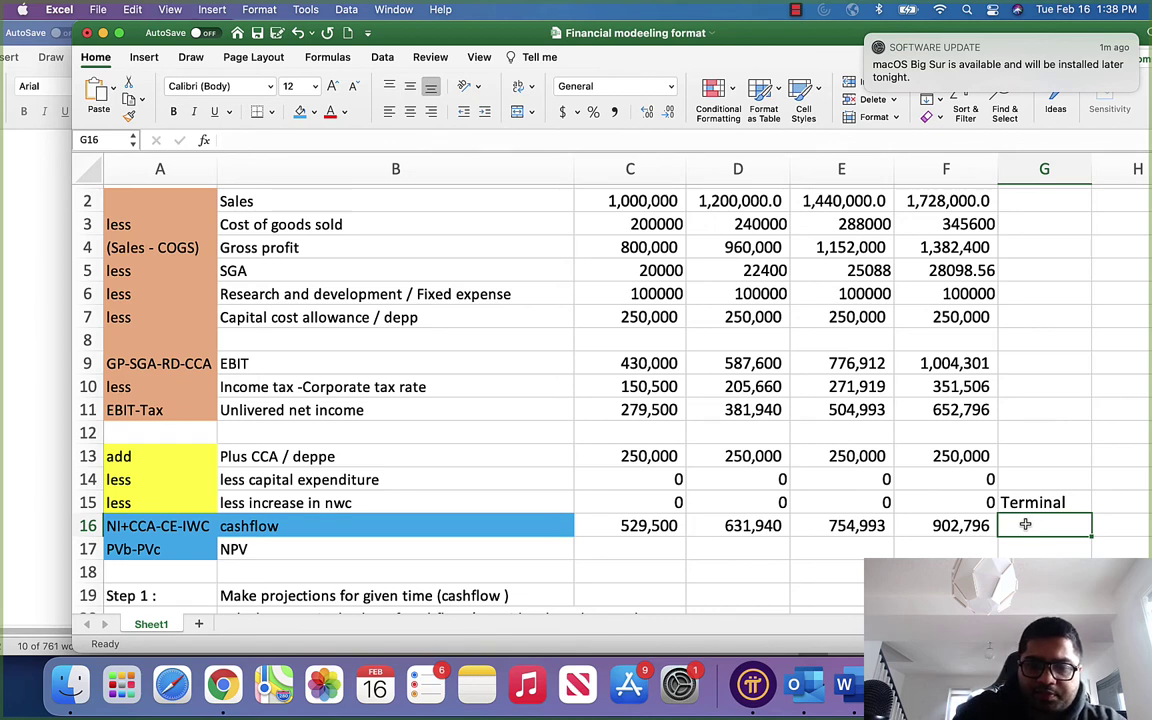
text(CF)
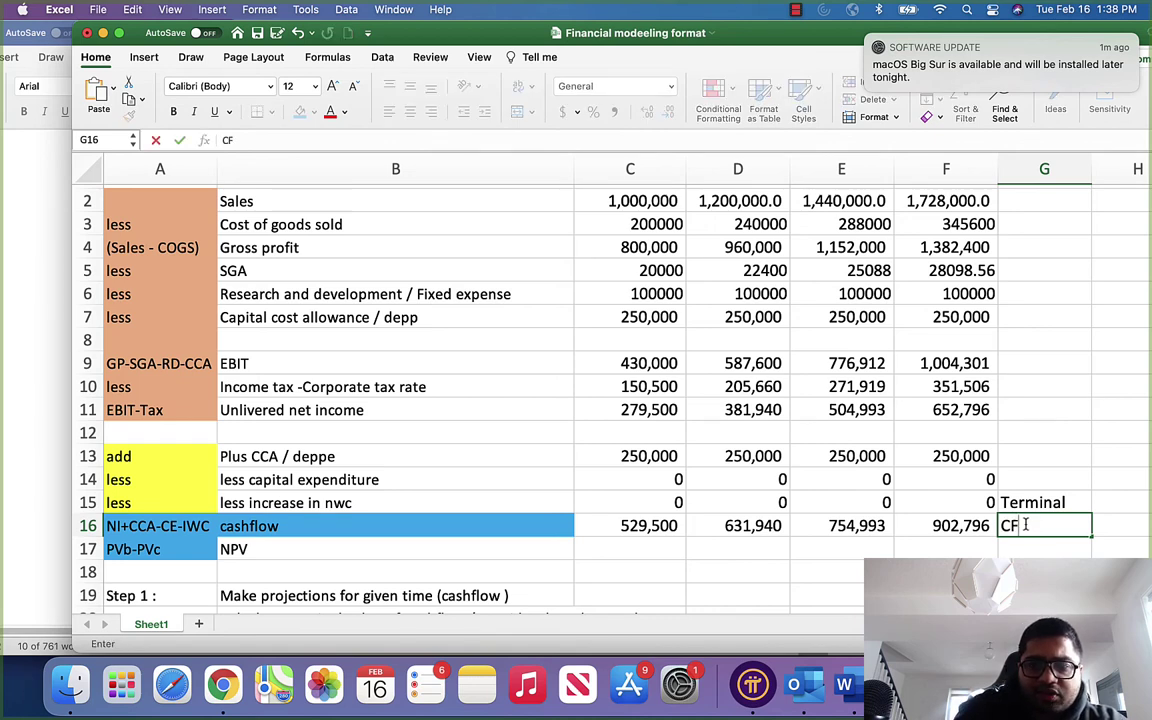
key(BackSpace)
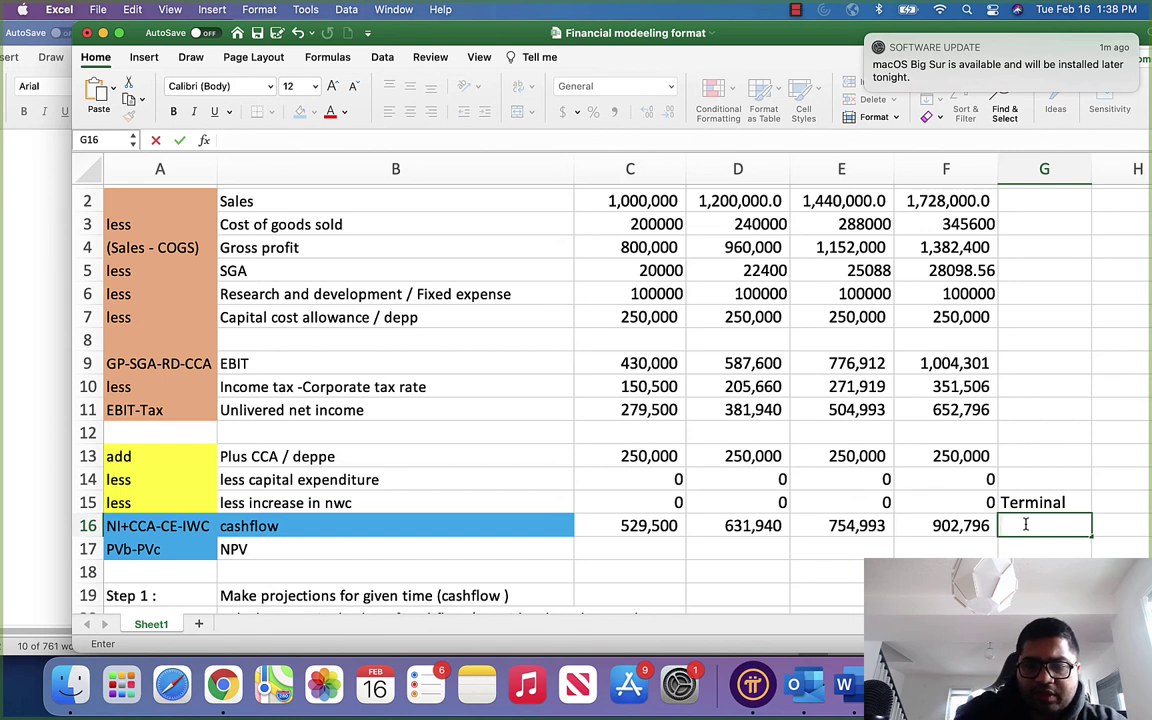
text(=)
key(Left)
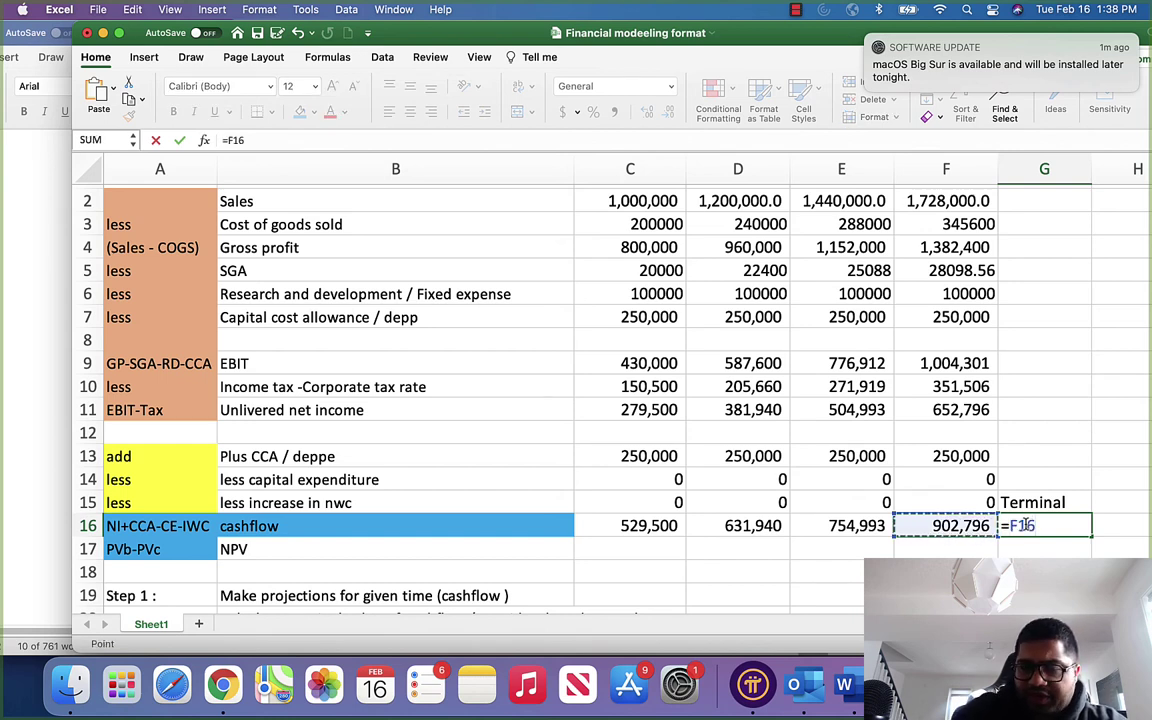
text(*)
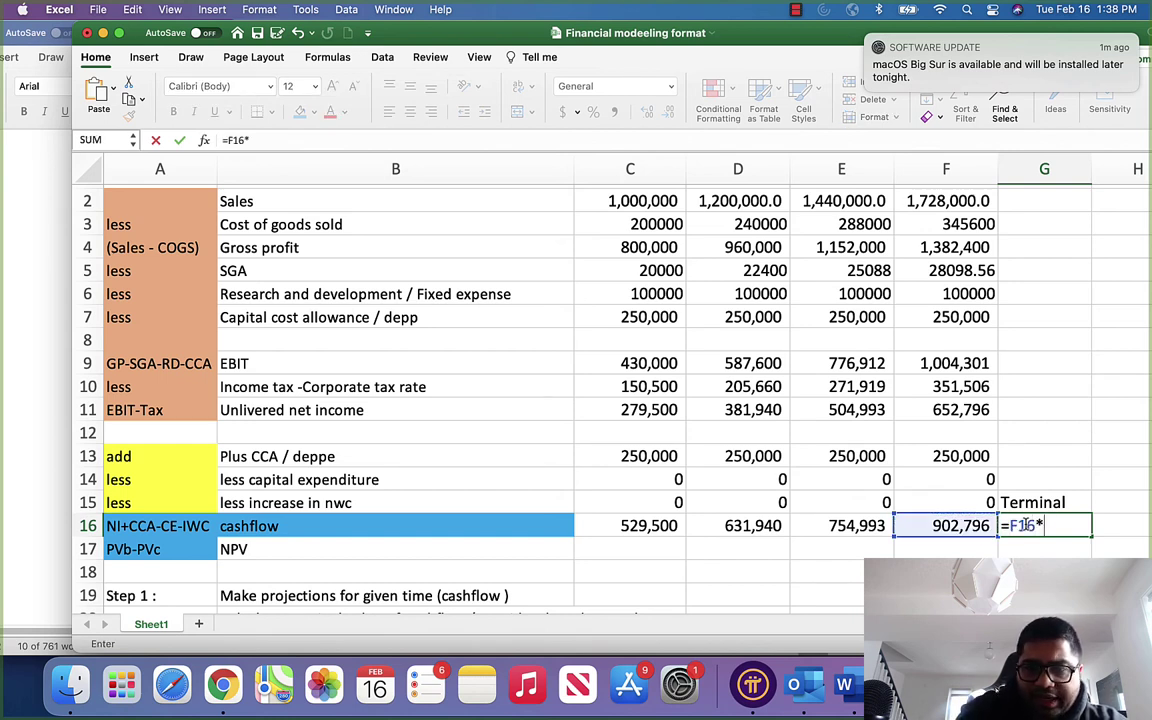
text(()
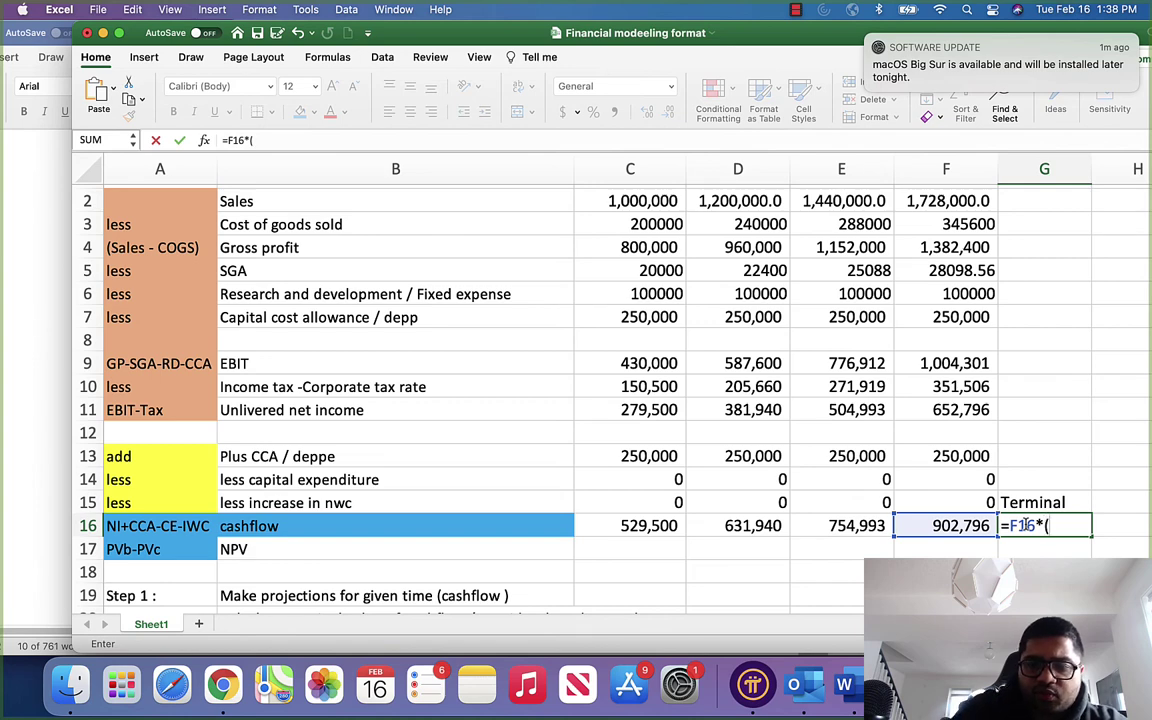
text(1+)
key(super+Tab)
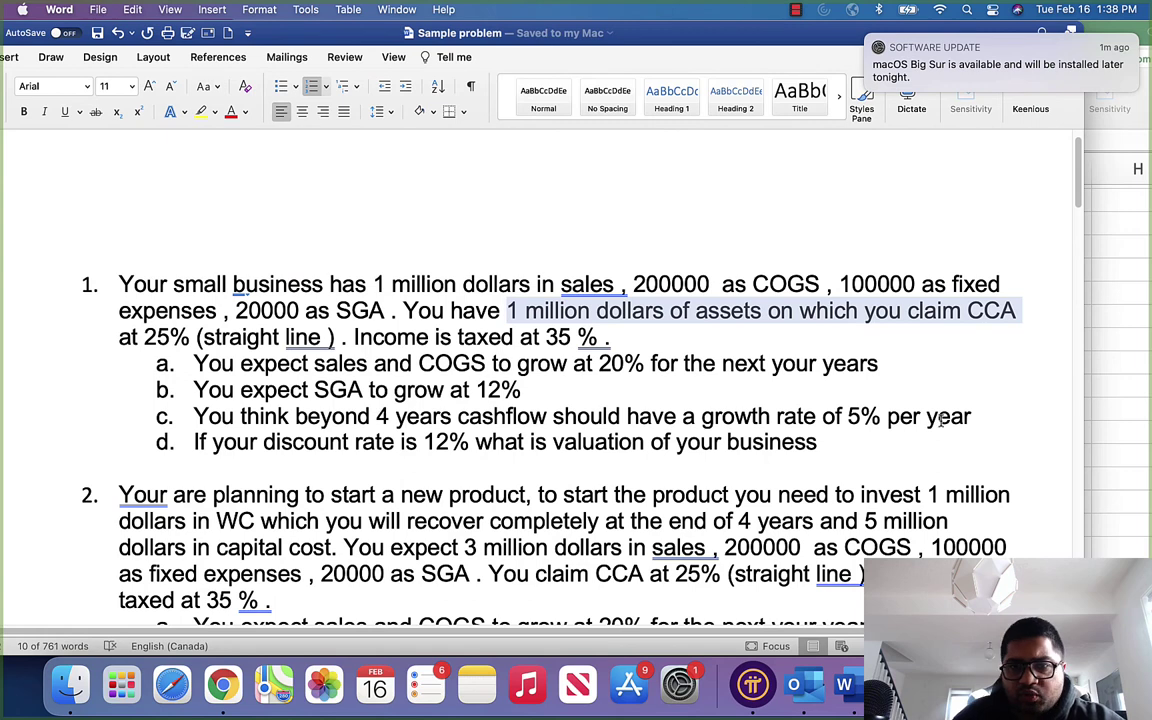
key(super+Tab)
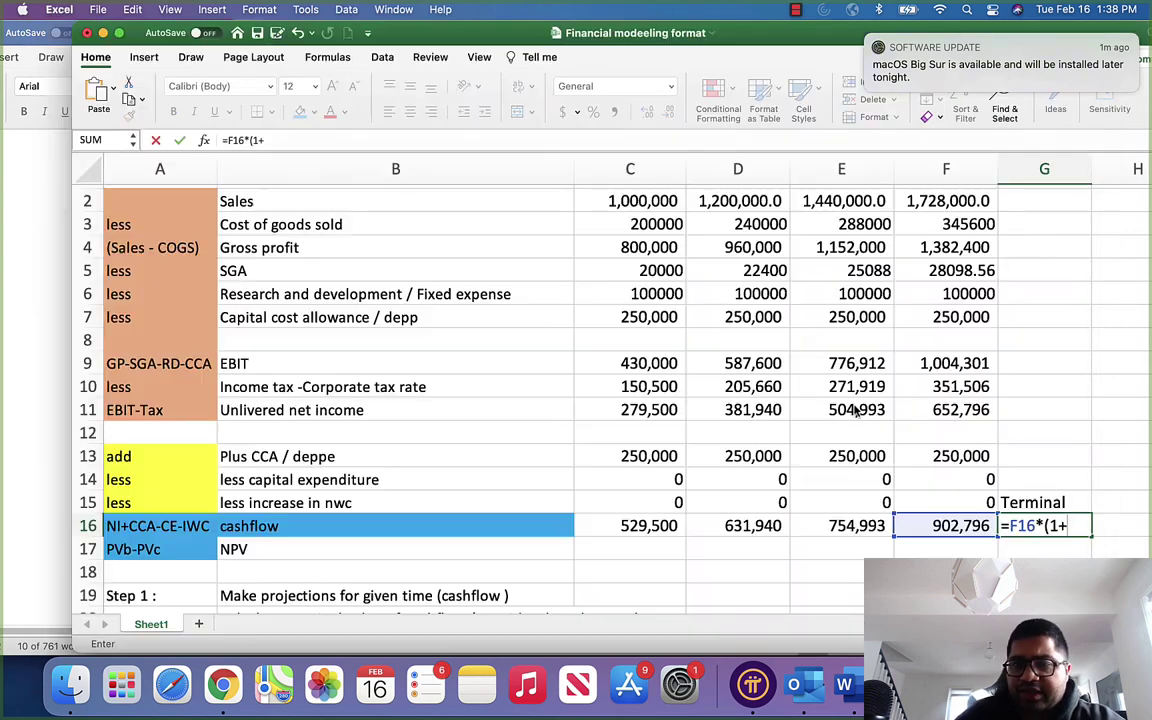
text(5%)
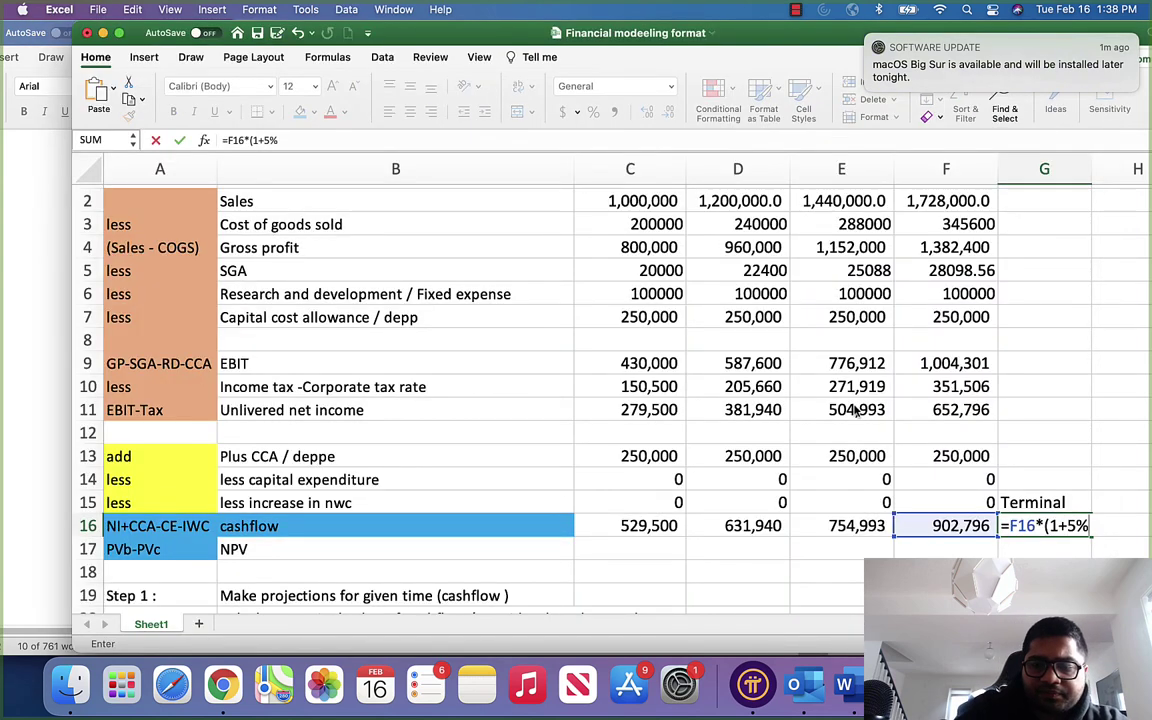
text())
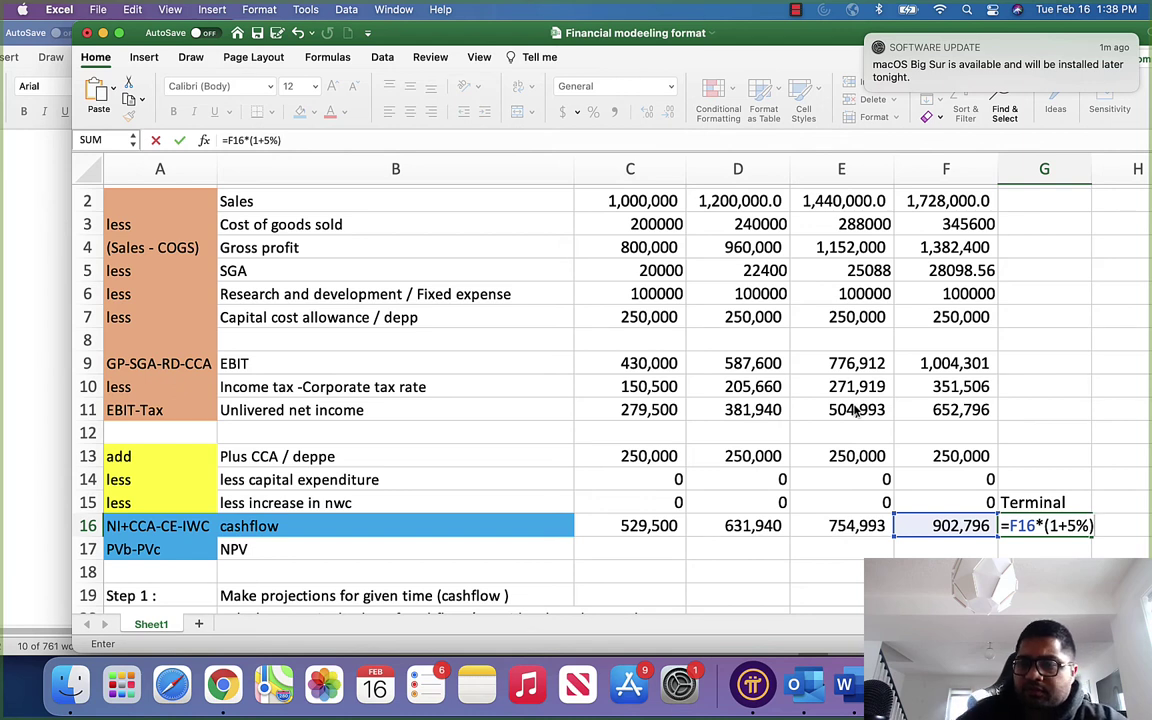
text(/()
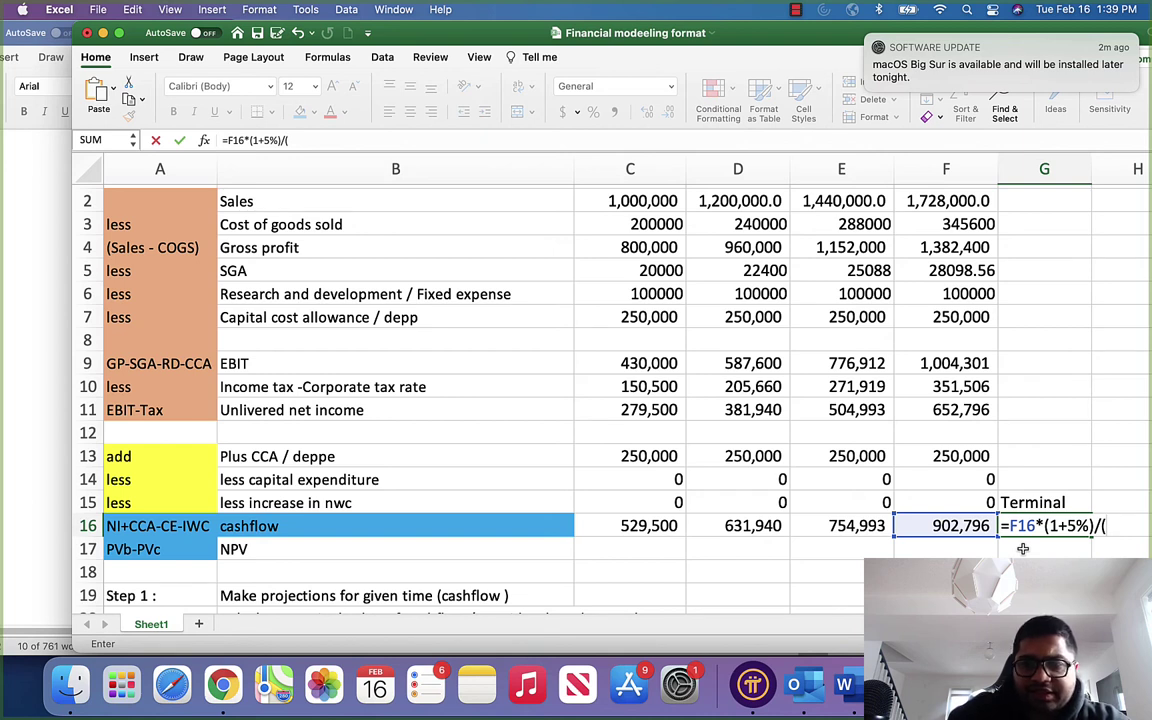
key(BackSpace)
key(BackSpace)
key(BackSpace)
key(BackSpace)
key(BackSpace)
key(BackSpace)
key(BackSpace)
key(BackSpace)
key(BackSpace)
key(BackSpace)
key(BackSpace)
key(BackSpace)
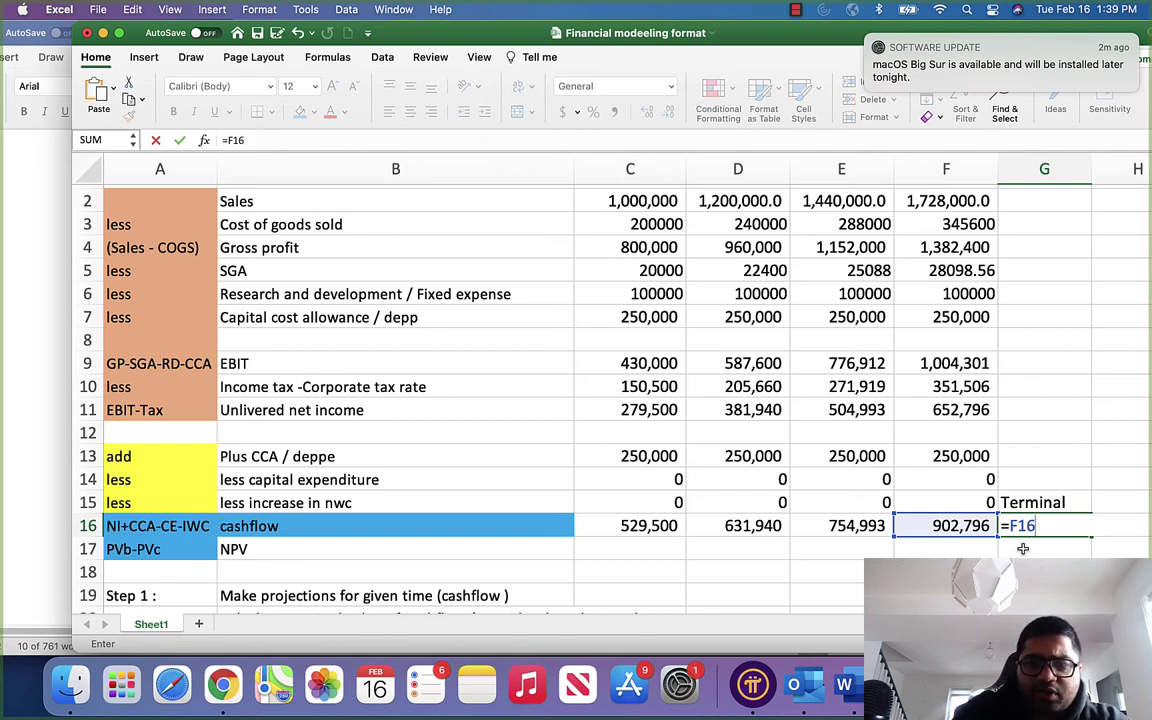
Enter the terminal value formula note "At 4th year : CF4 *(1+G)/(R-G)" as text in H15.
key(Up)
key(Right)
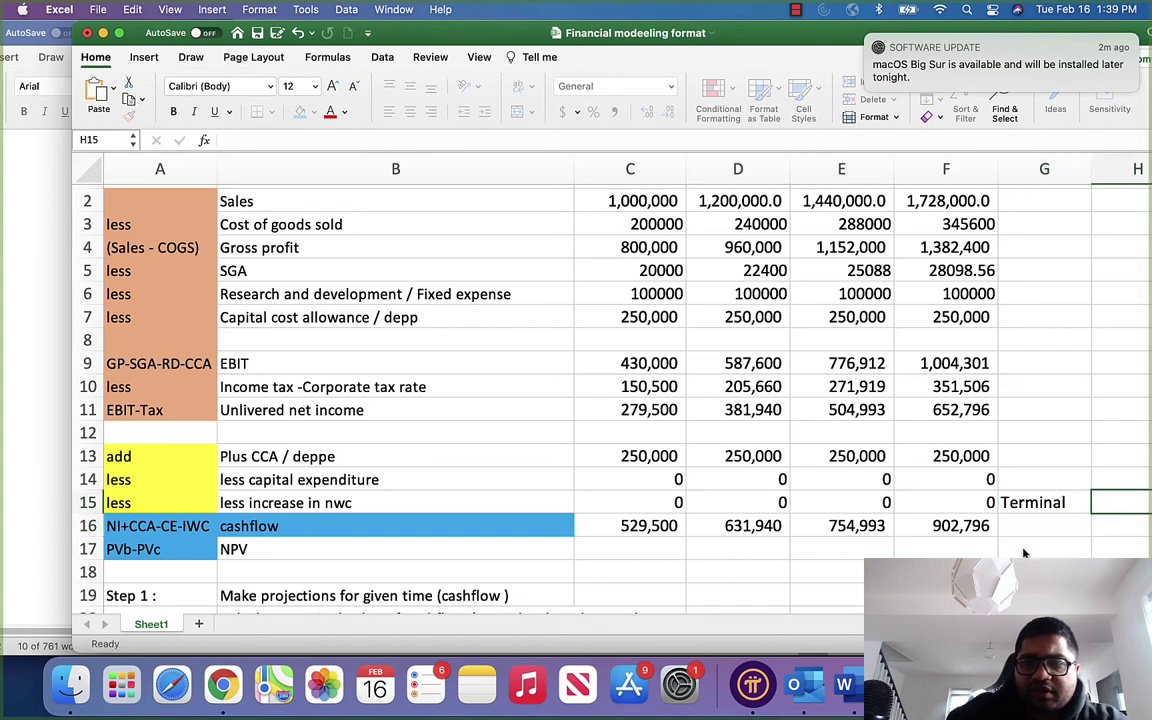
key(Right)
key(Left)
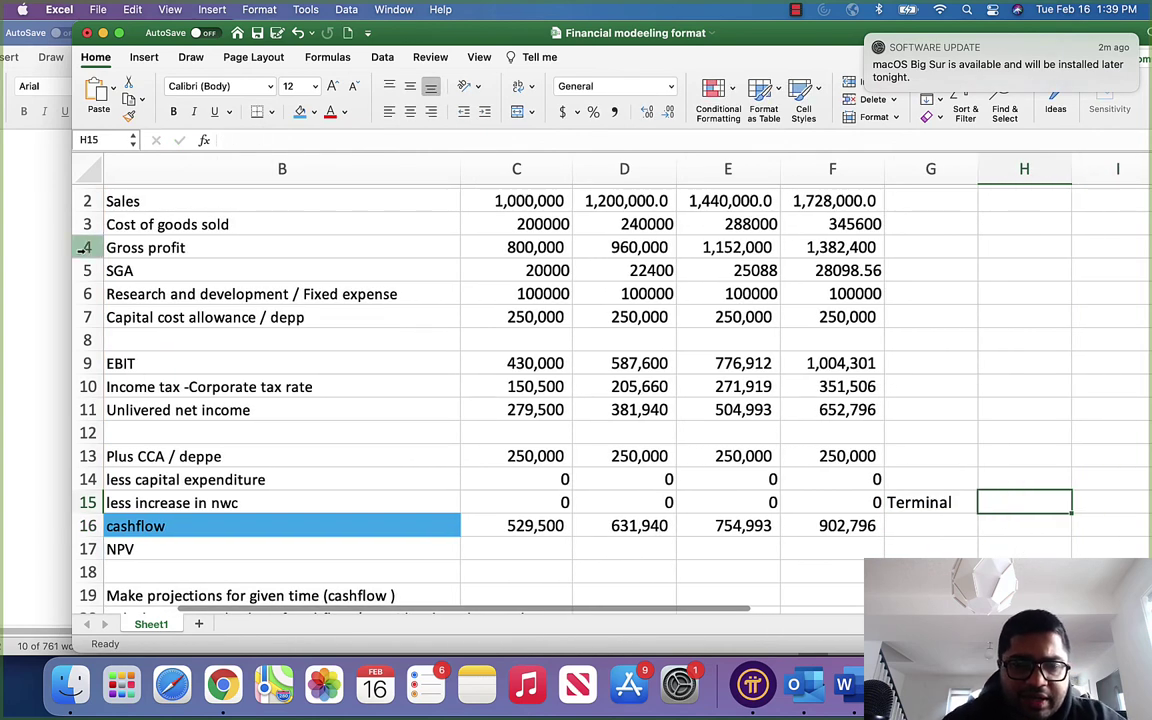
text(At)
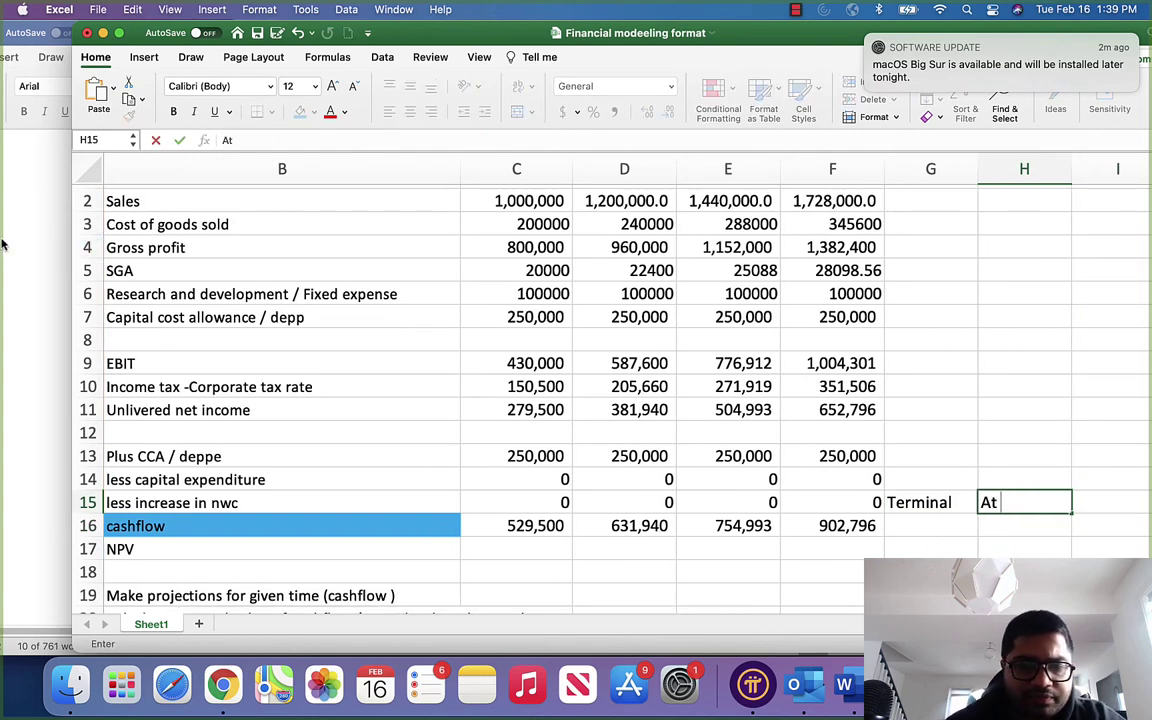
text( 4th ty)
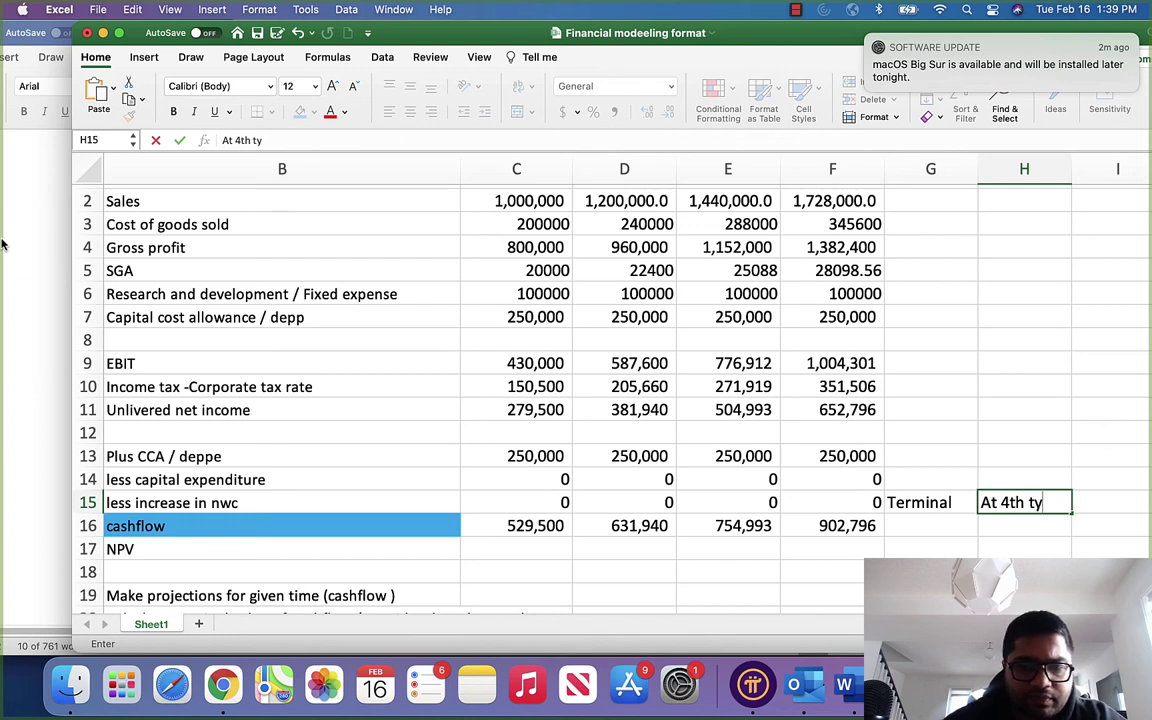
key(BackSpace)
key(BackSpace)
text(year)
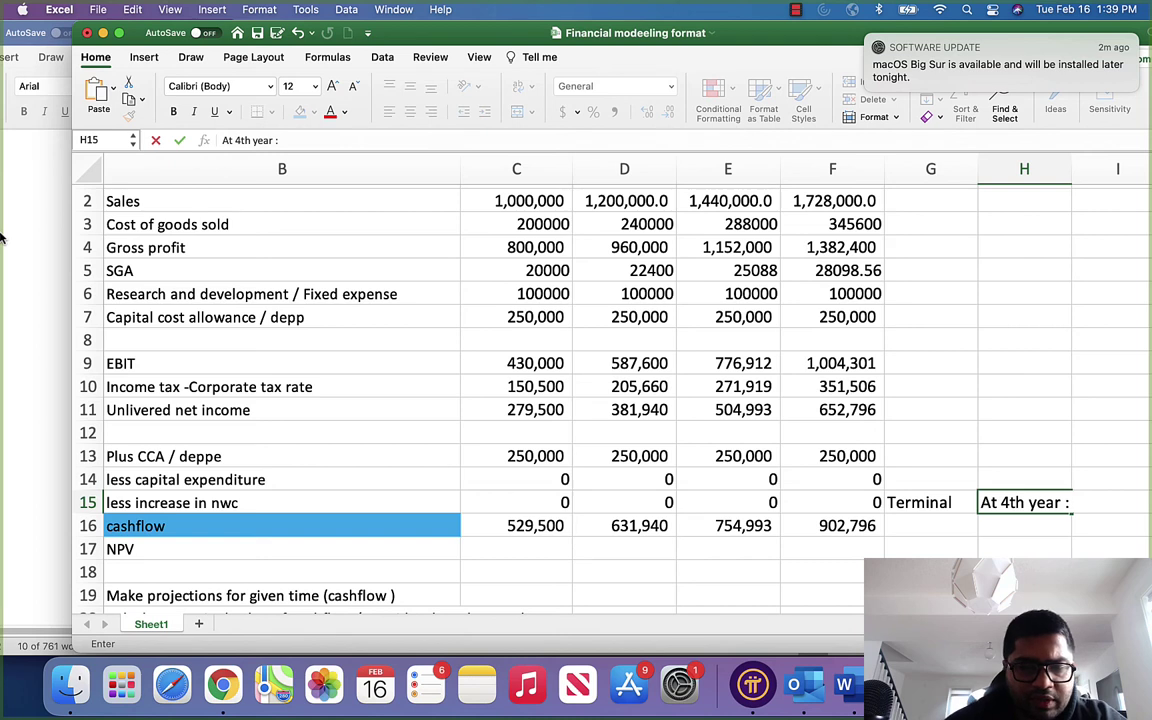
text( : CF4)
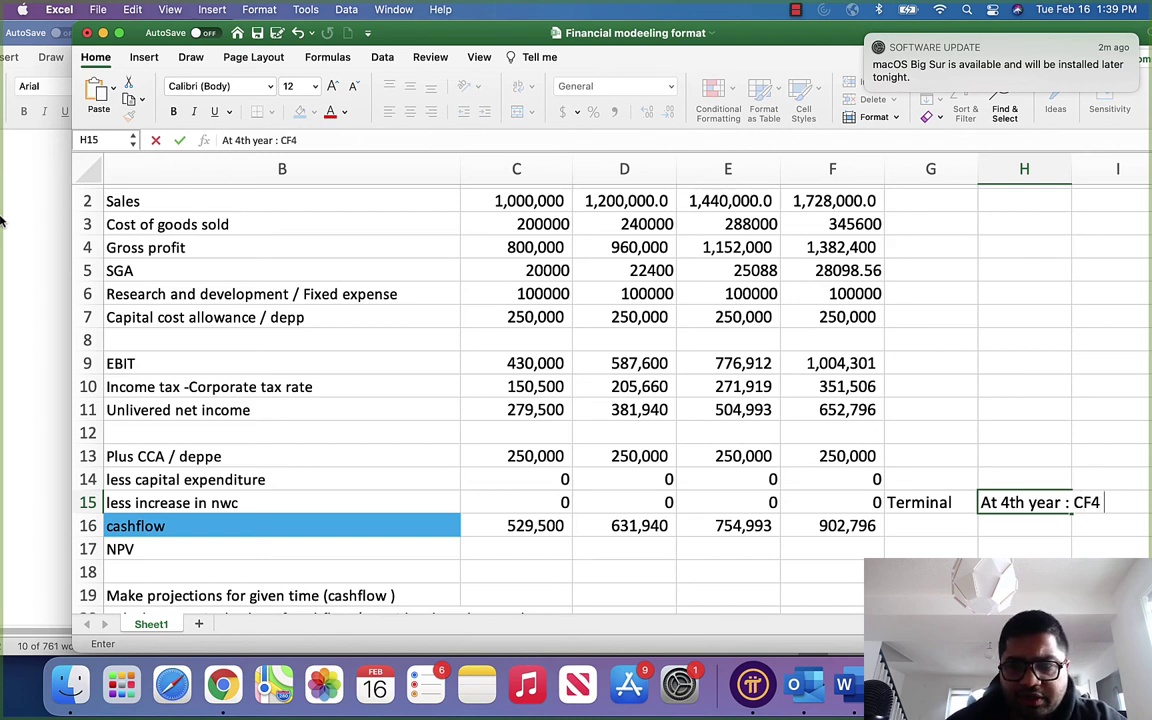
text( *()
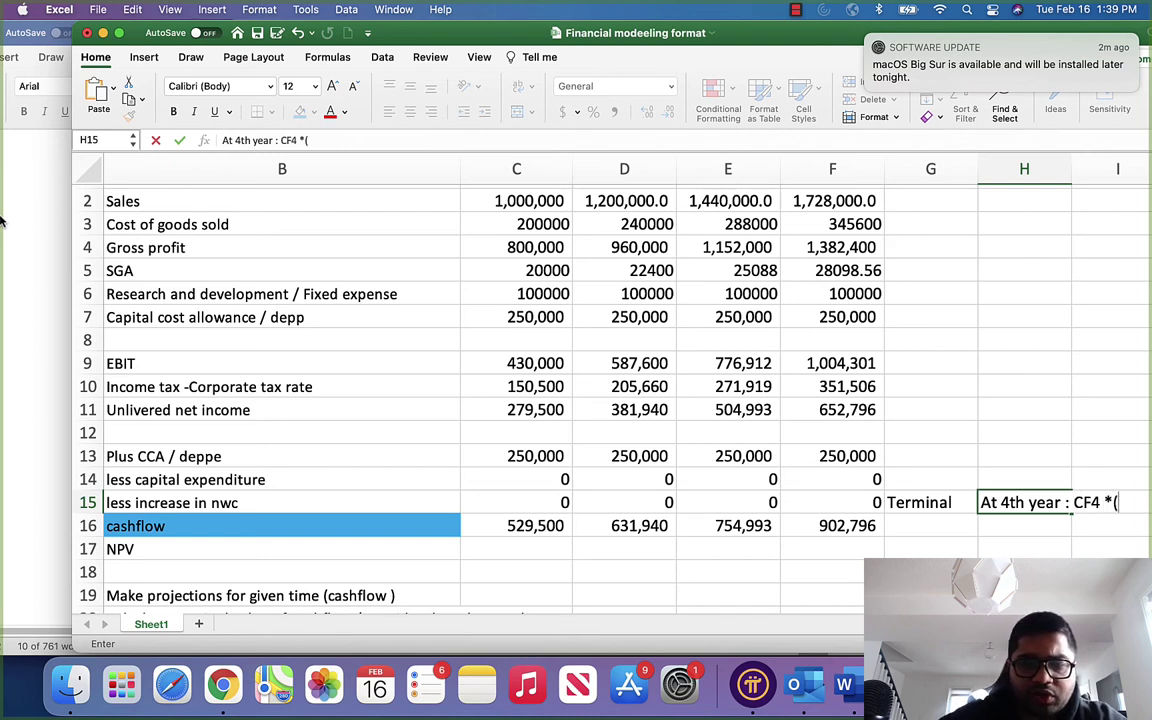
text(1+G)/()
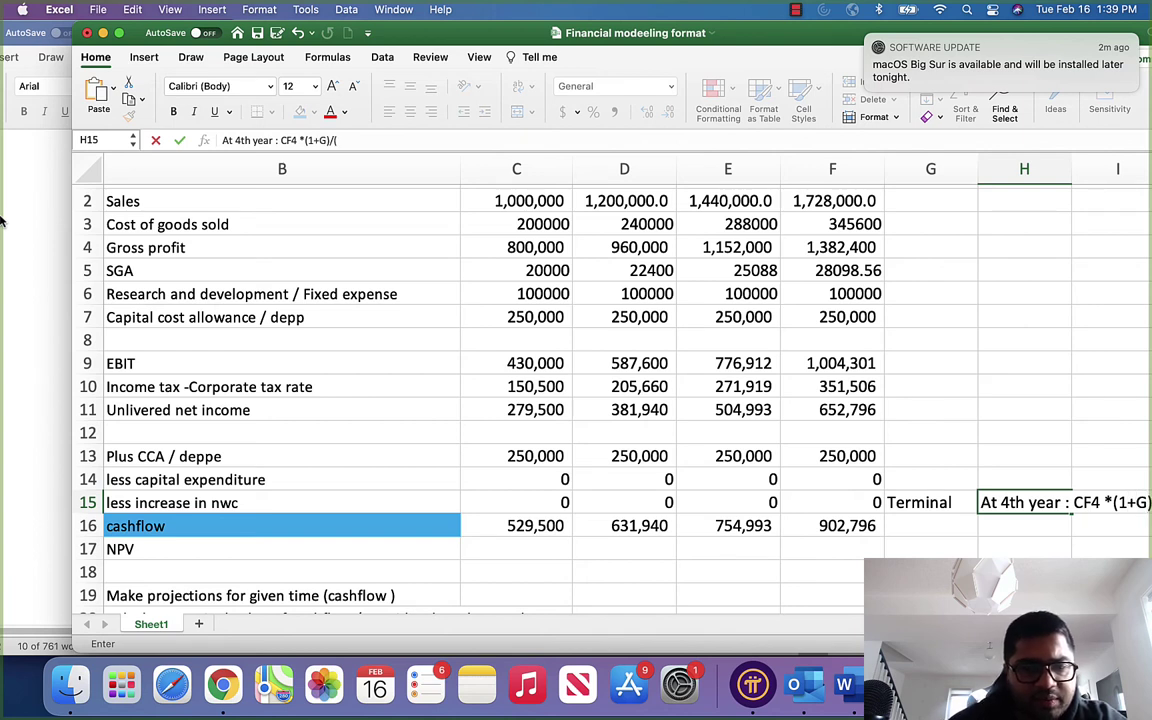
text(R_G)
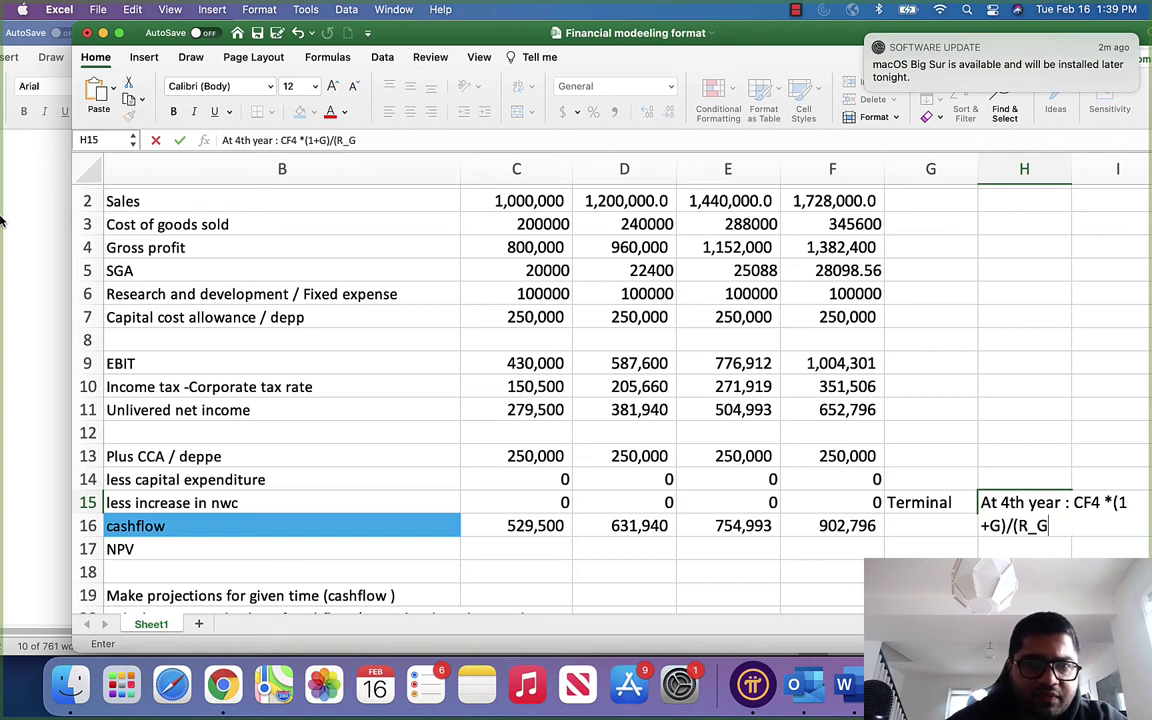
key(BackSpace)
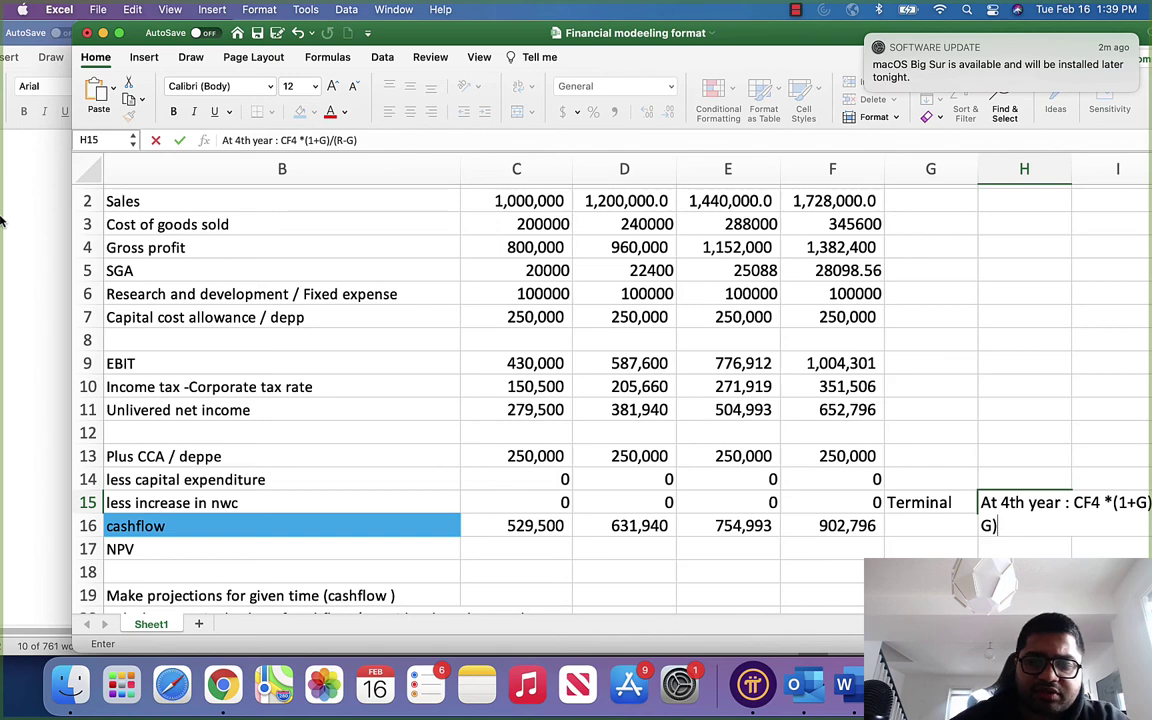
key(Return)
In the Word problem, highlight the 12% discount rate and the 5% growth rate of problem 1 in yellow.
key(super+Tab)
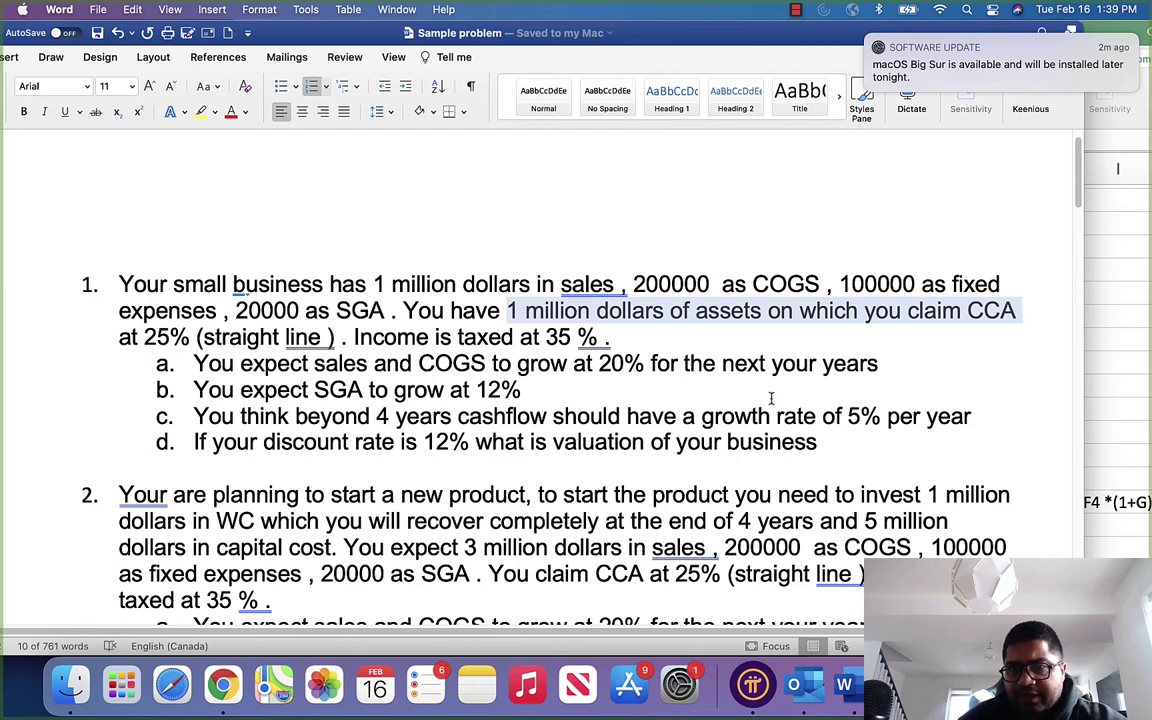
drag(413, 443, 455, 441)
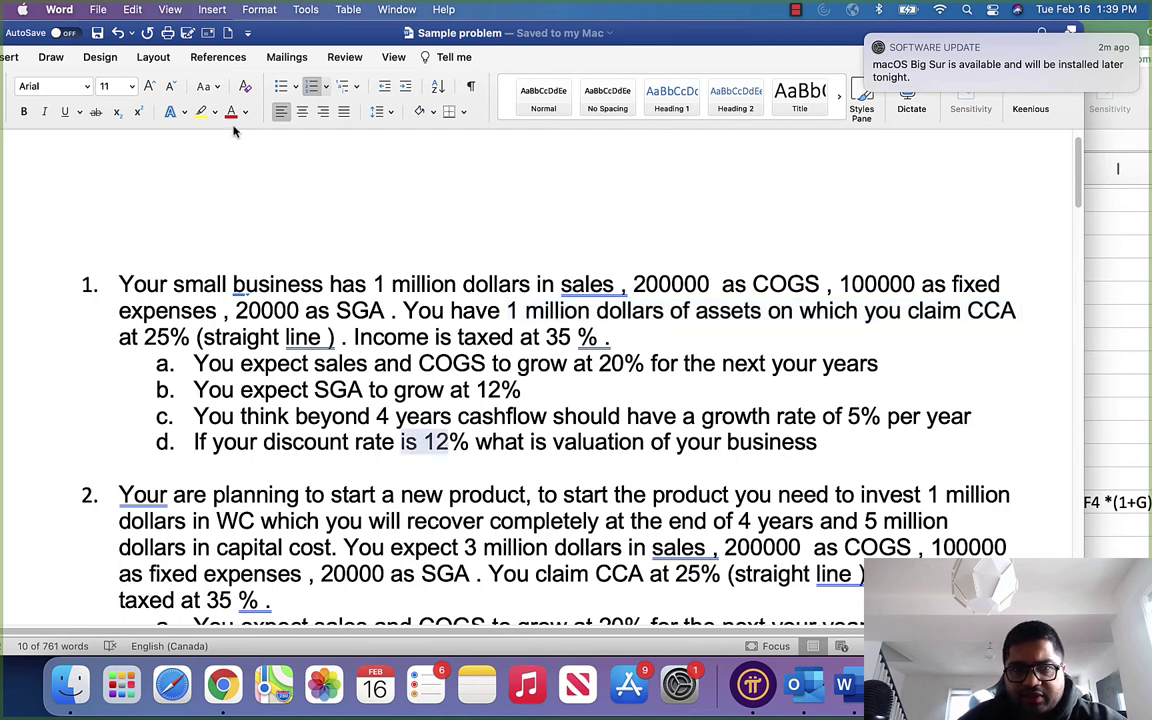
click(201, 112)
drag(823, 418, 899, 425)
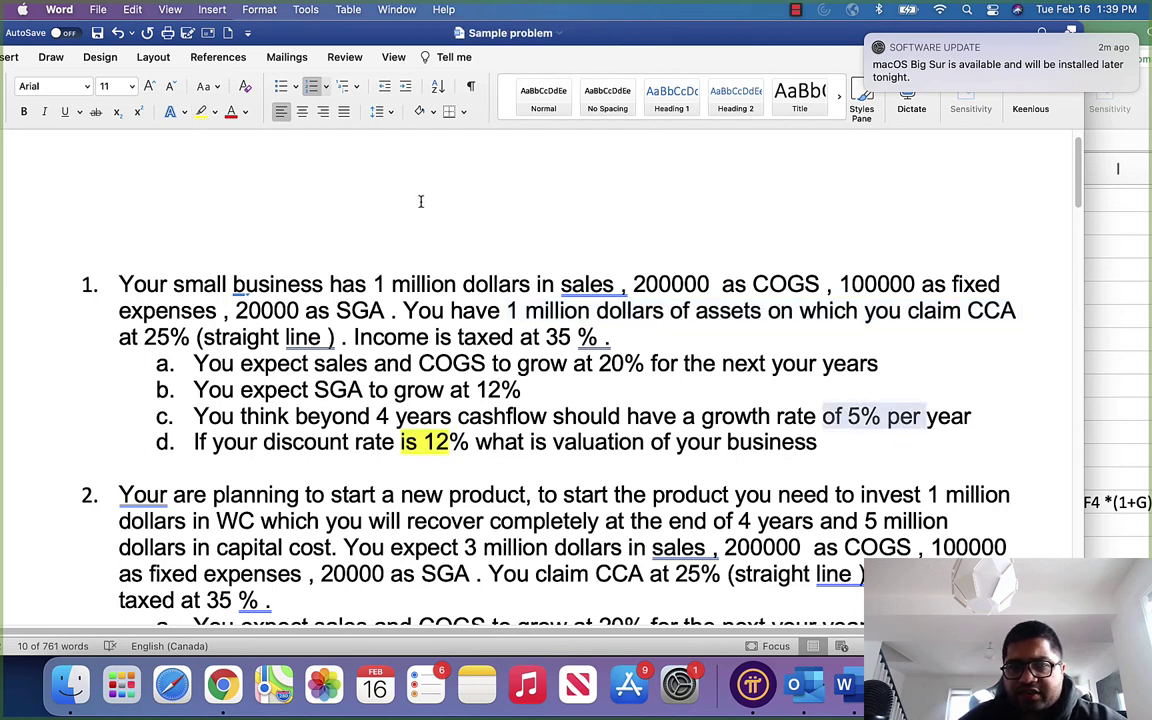
click(201, 112)
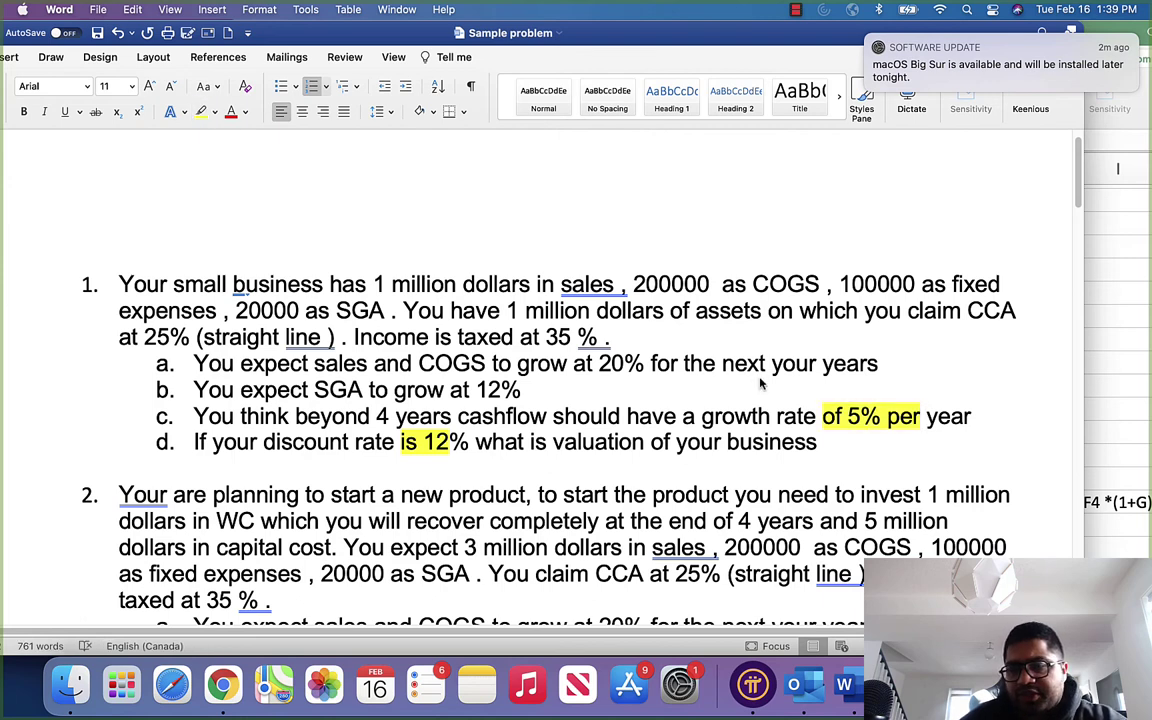
Back in Excel, calculate the terminal value in G16 as =F16*(1+5%)/(12%-5%).
key(super+Tab)
click(931, 524)
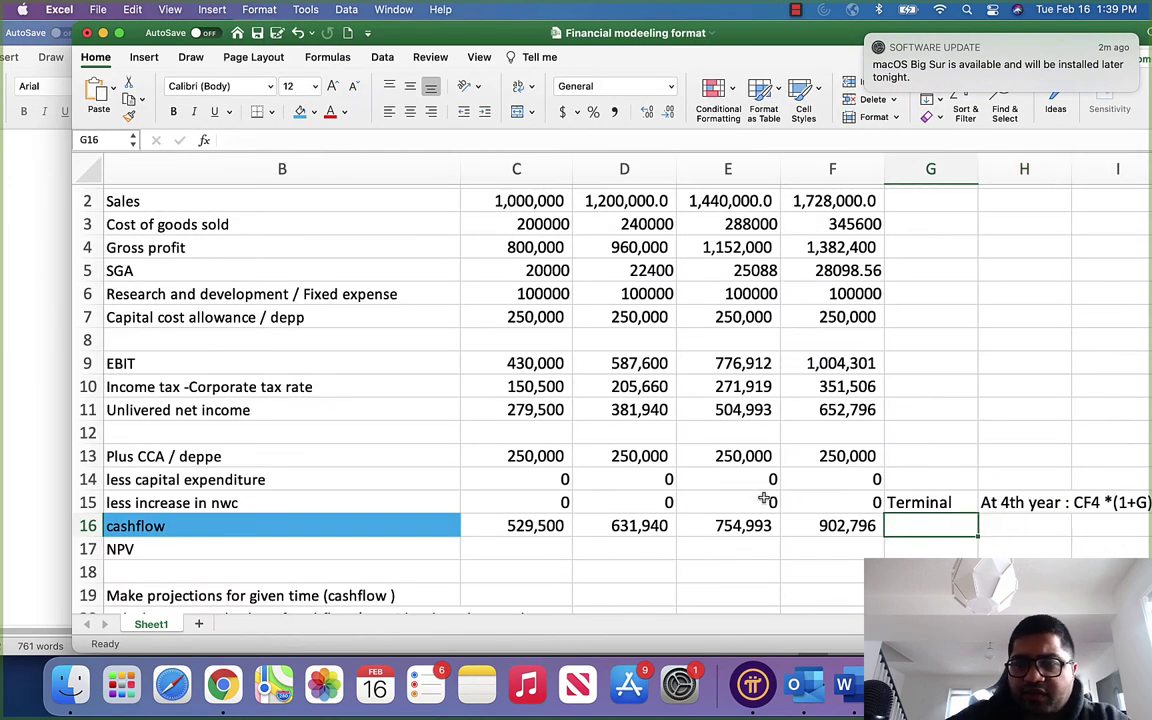
text(=)
key(Left)
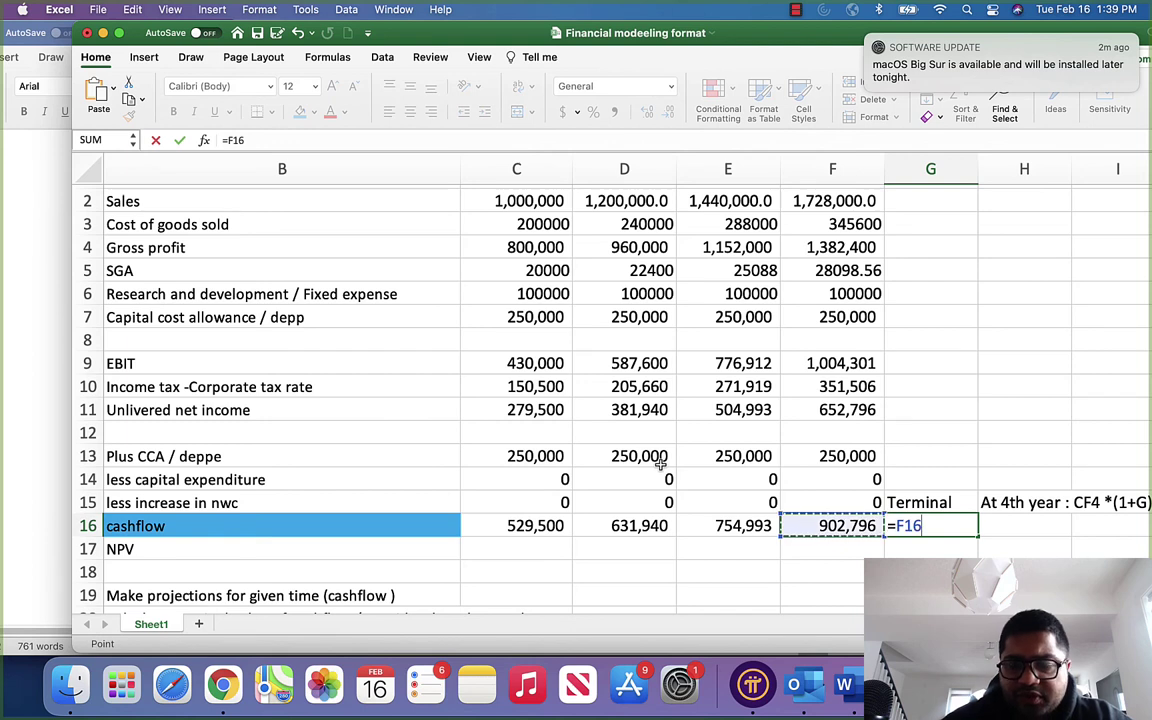
text(*)
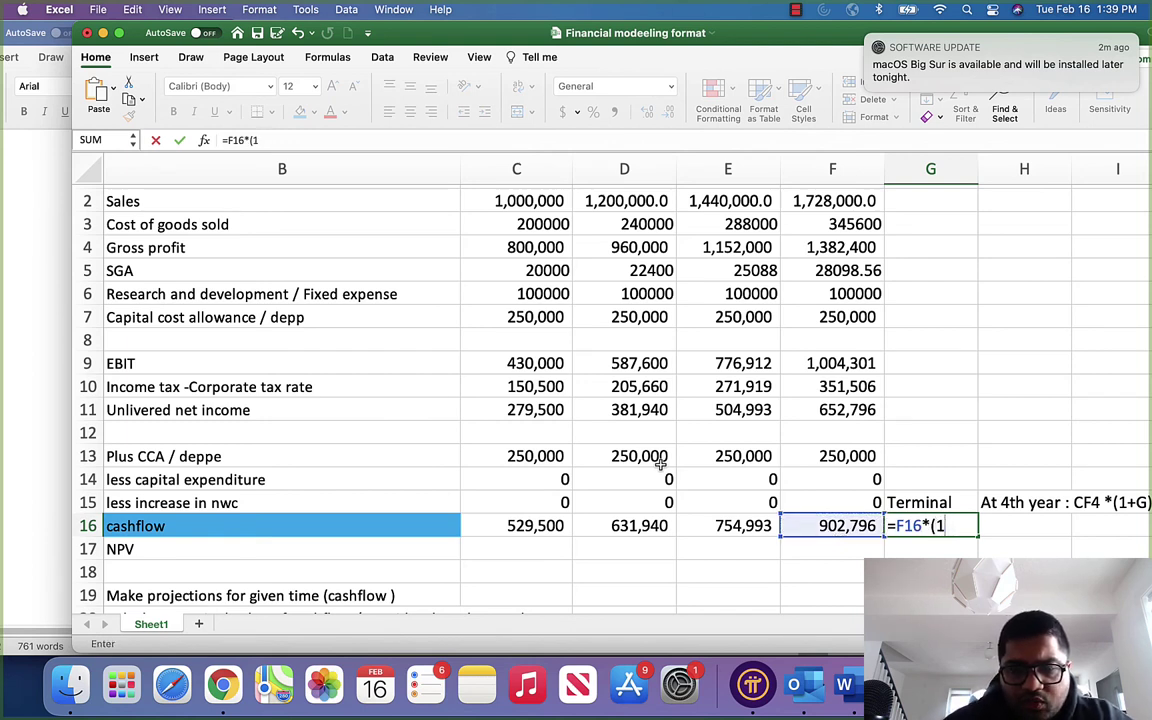
text((1+5)
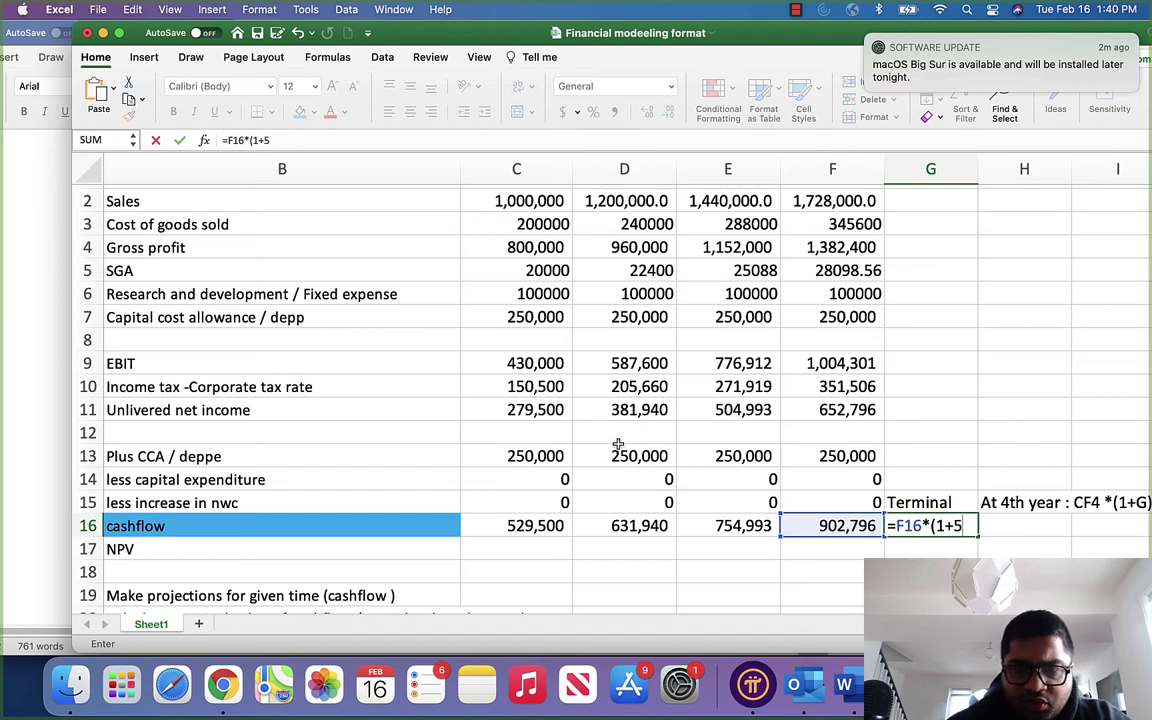
text(%)/()
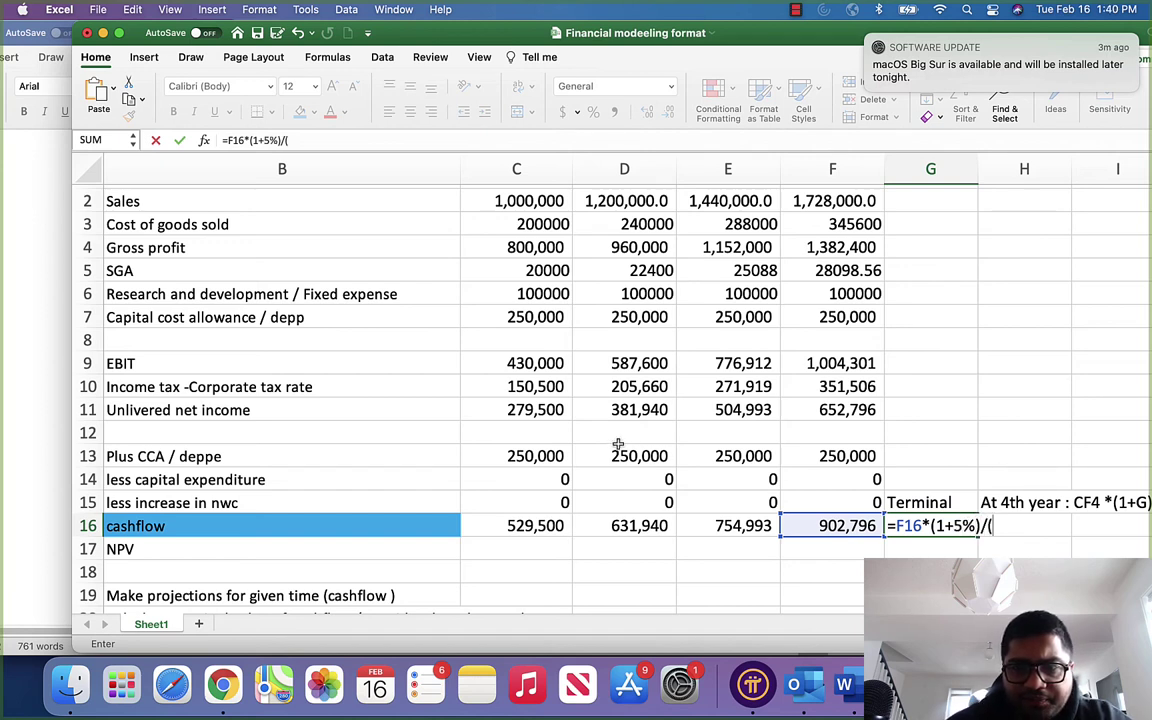
text(12%)
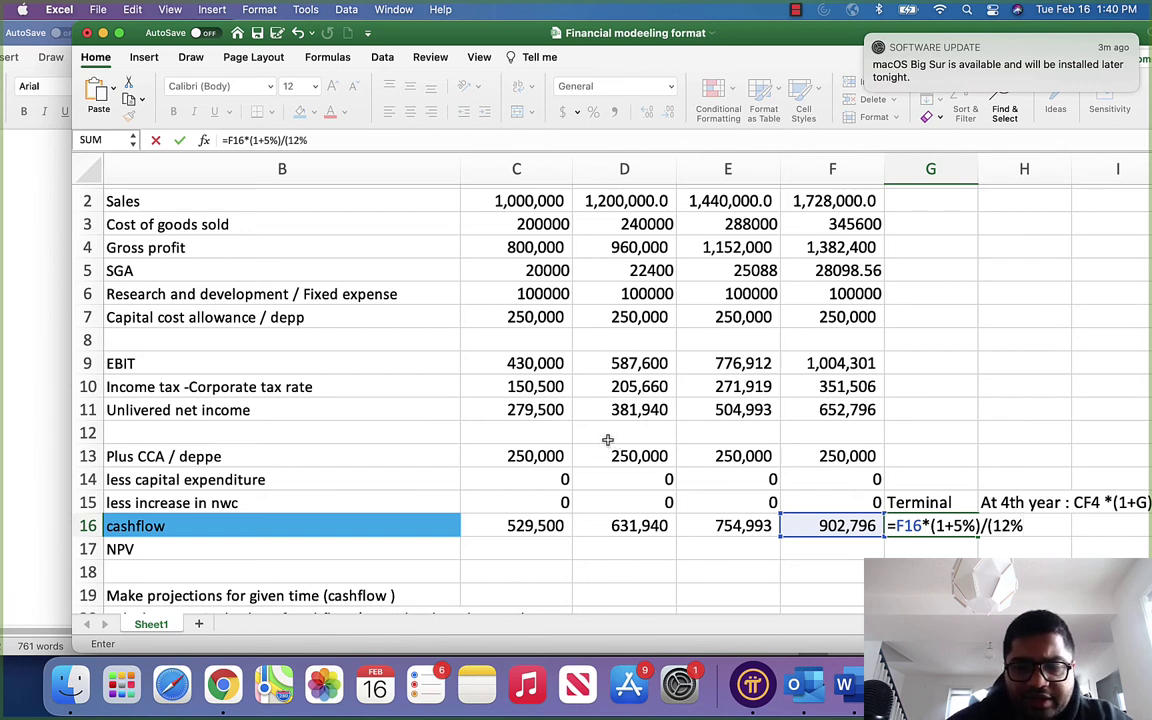
text(-5%)
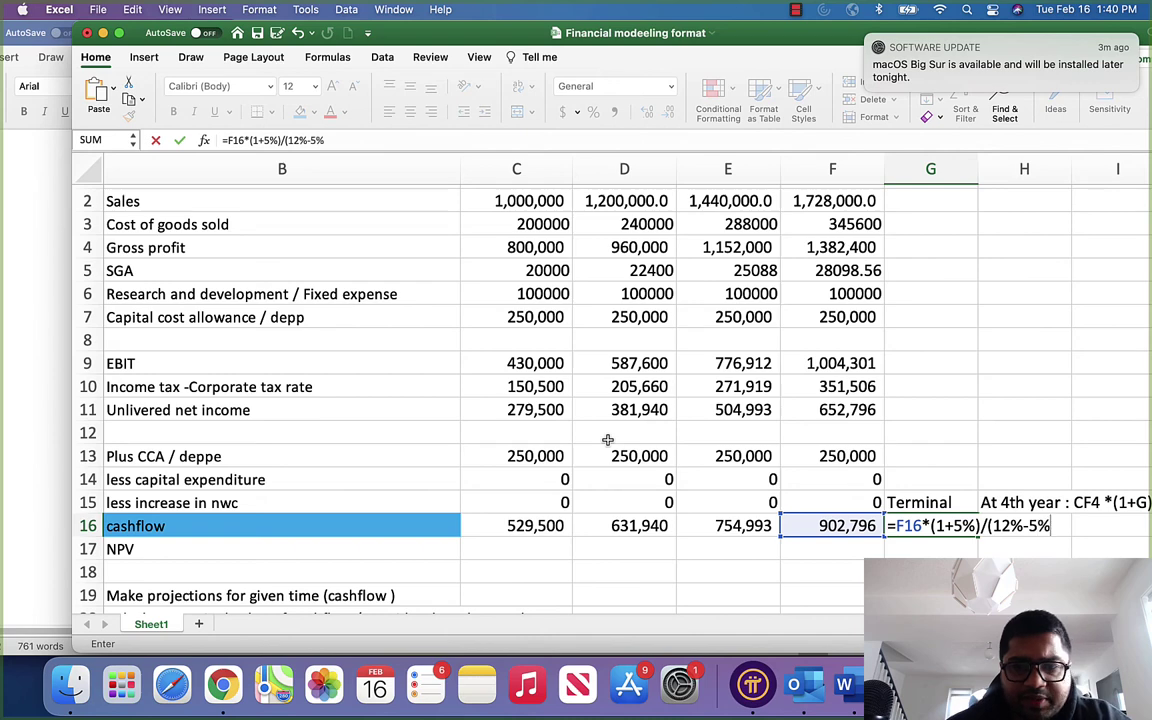
key(Return)
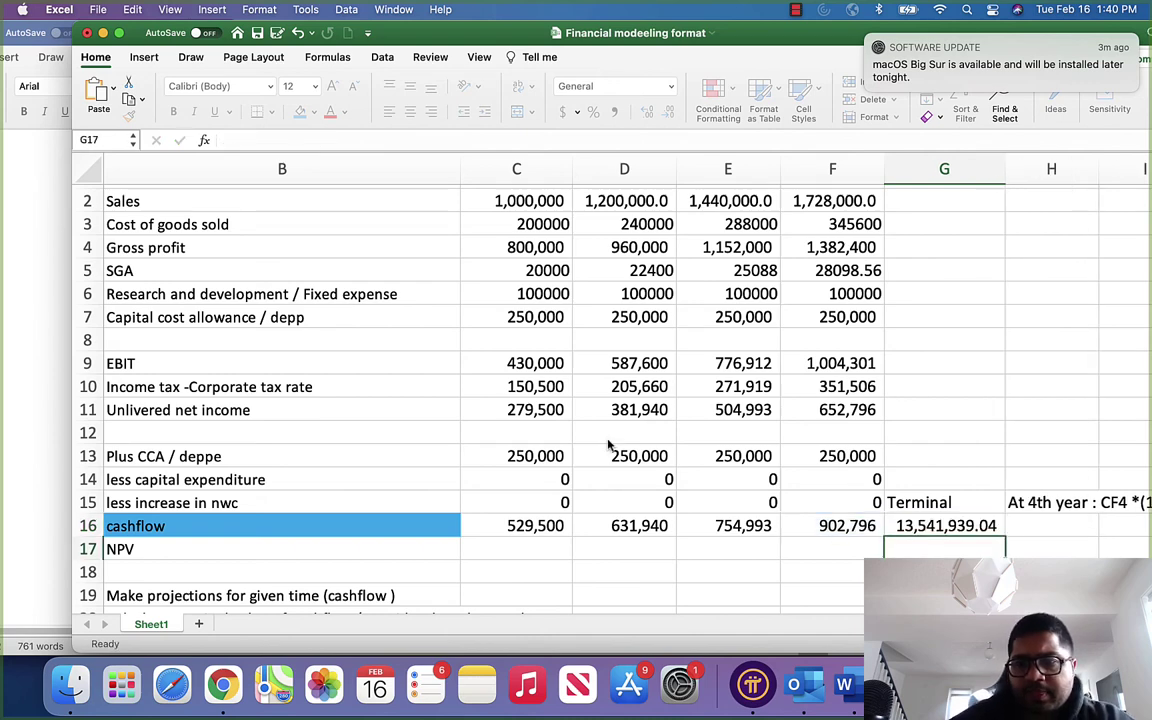
Remove the two decimal places from the terminal value in G16, leaving the neighbouring cells' data unreplaced.
drag(884, 531, 863, 483)
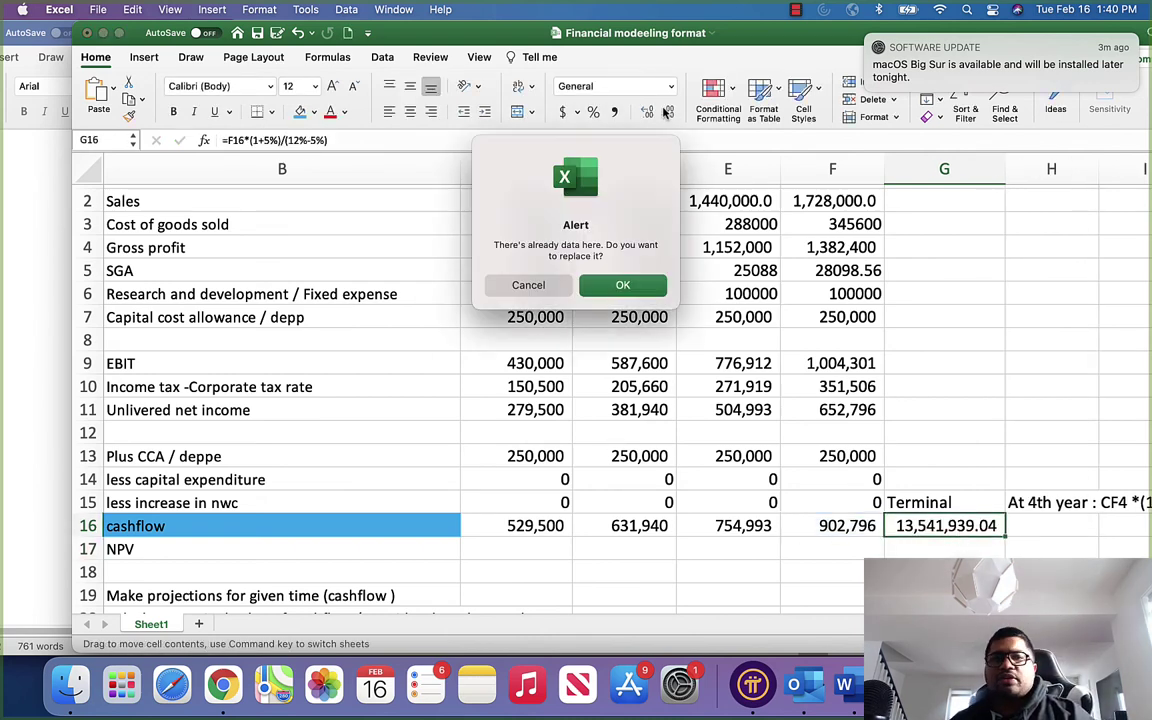
click(527, 287)
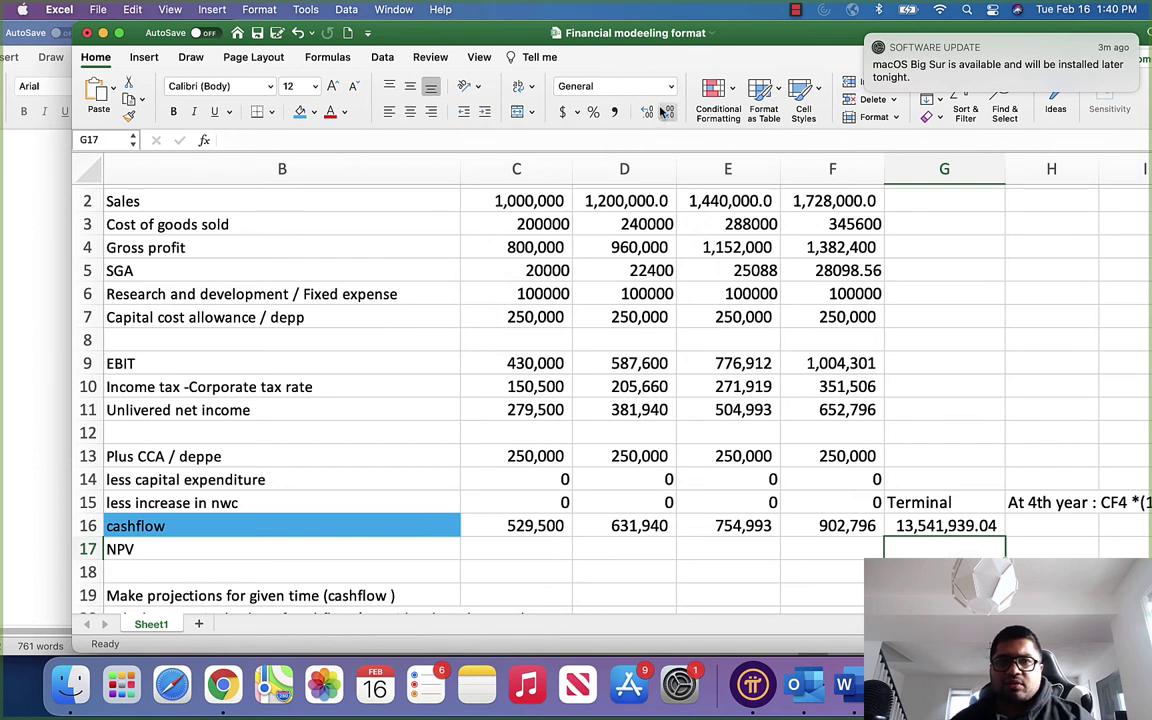
click(920, 530)
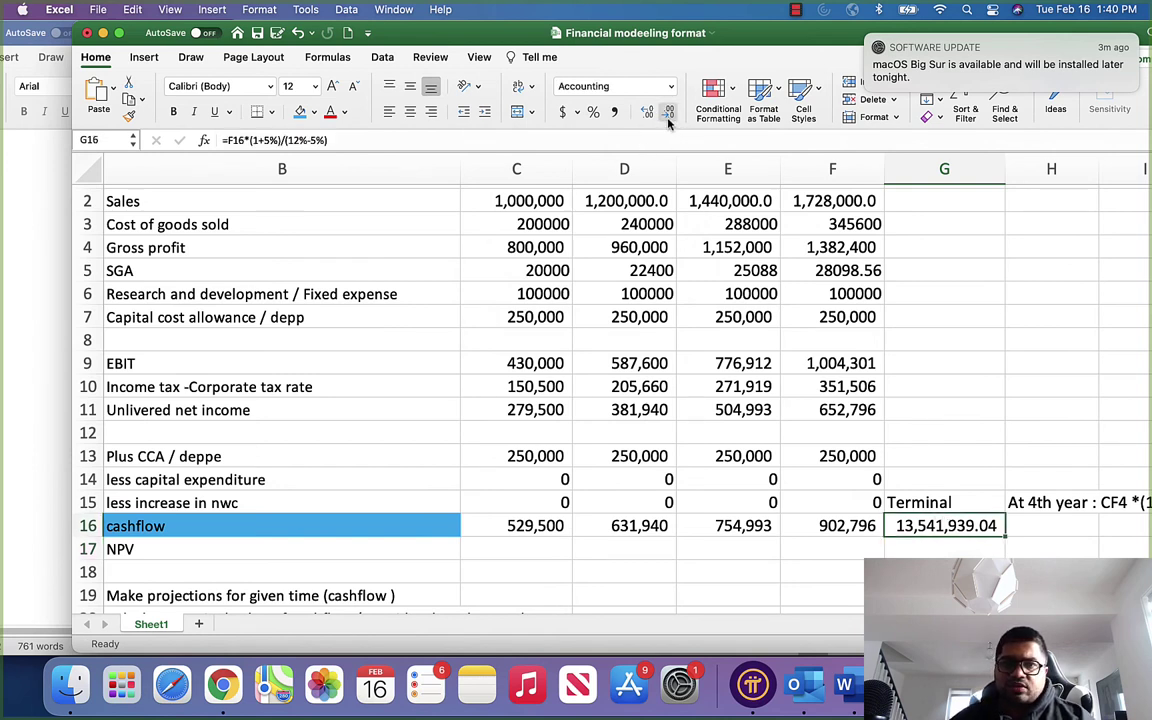
click(668, 114)
click(668, 114)
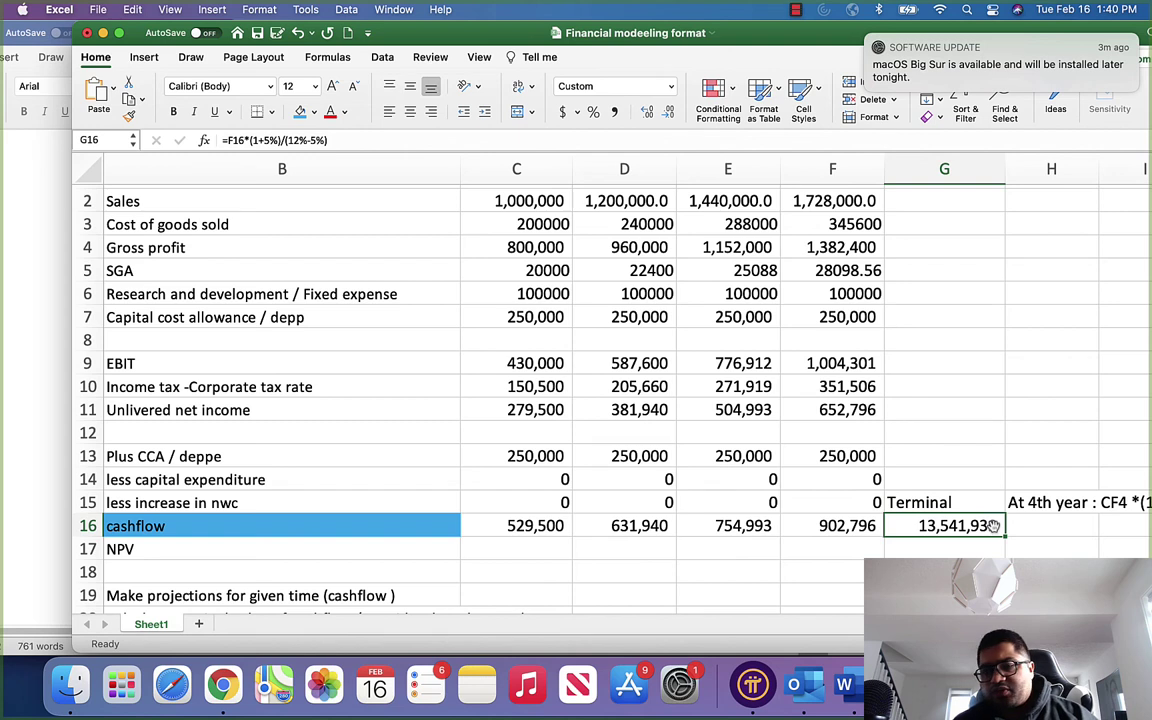
click(540, 552)
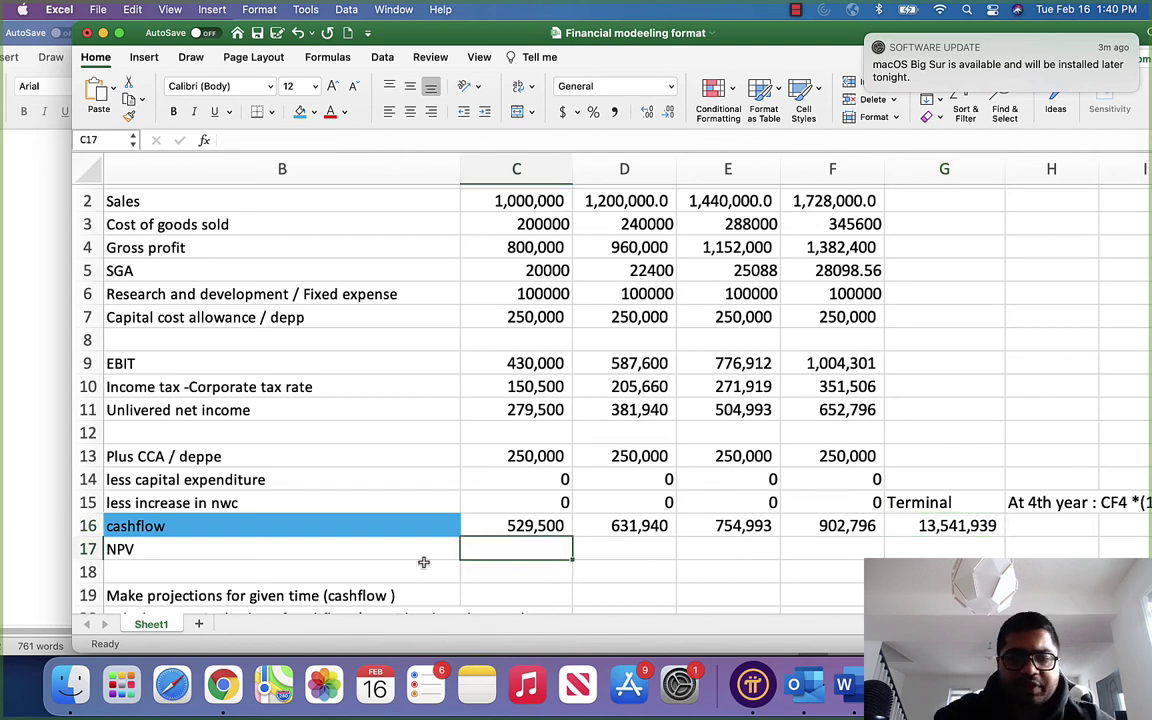
text(=v)
key(BackSpace)
key(BackSpace)
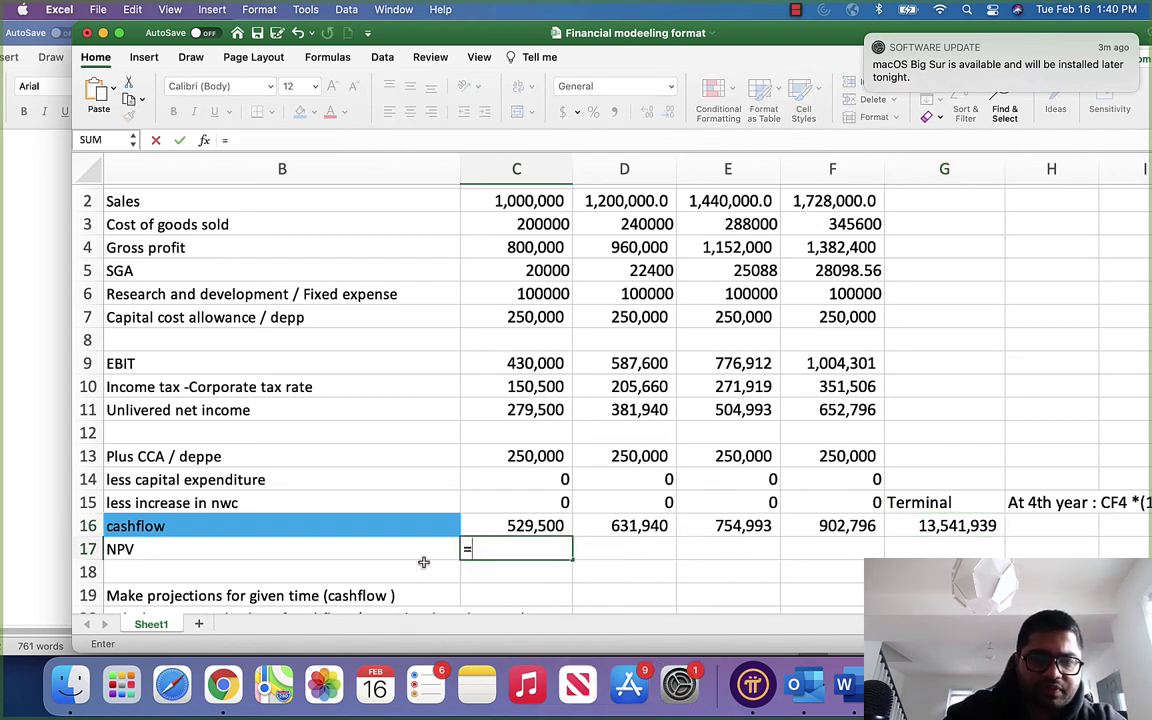
key(Up)
key(Up)
key(Down)
key(Down)
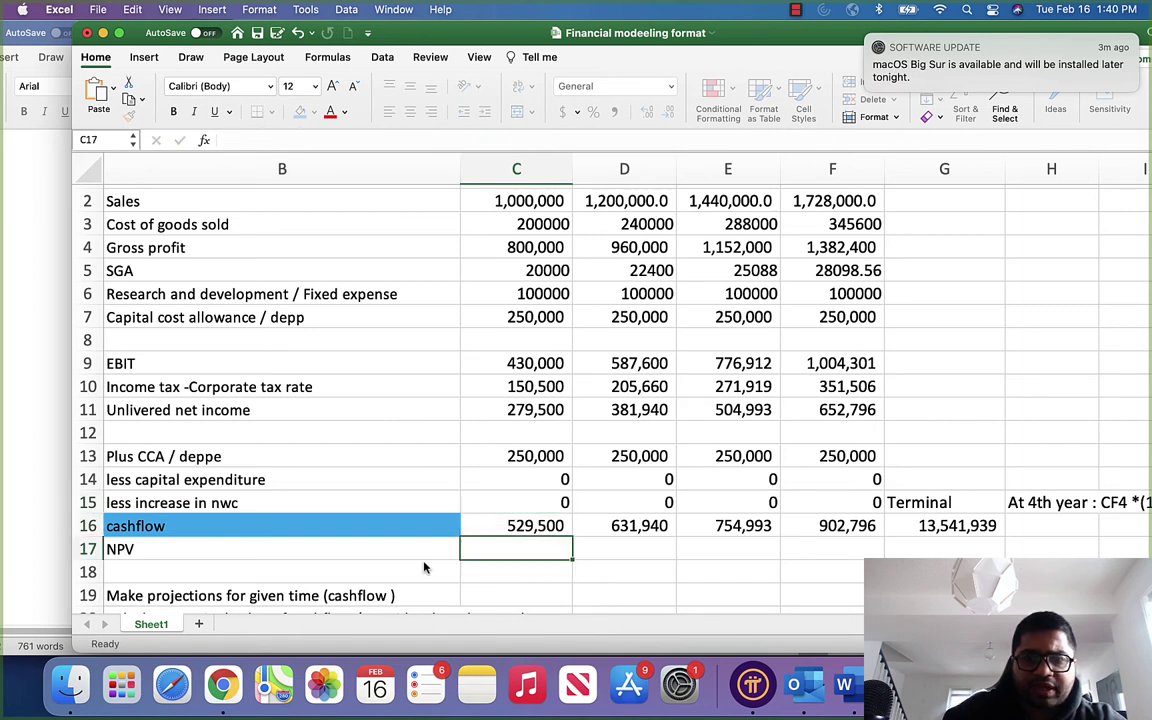
Start an NPV function in C17 and set its rate to 12% in the Formula Builder.
text(=)
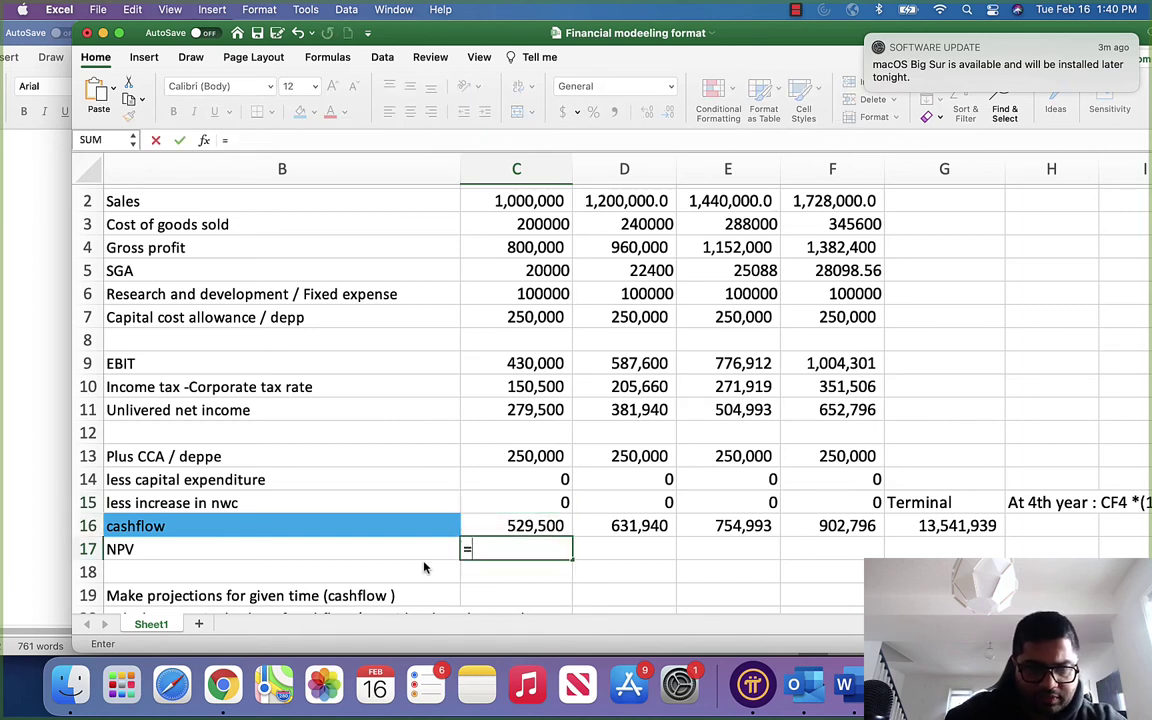
key(BackSpace)
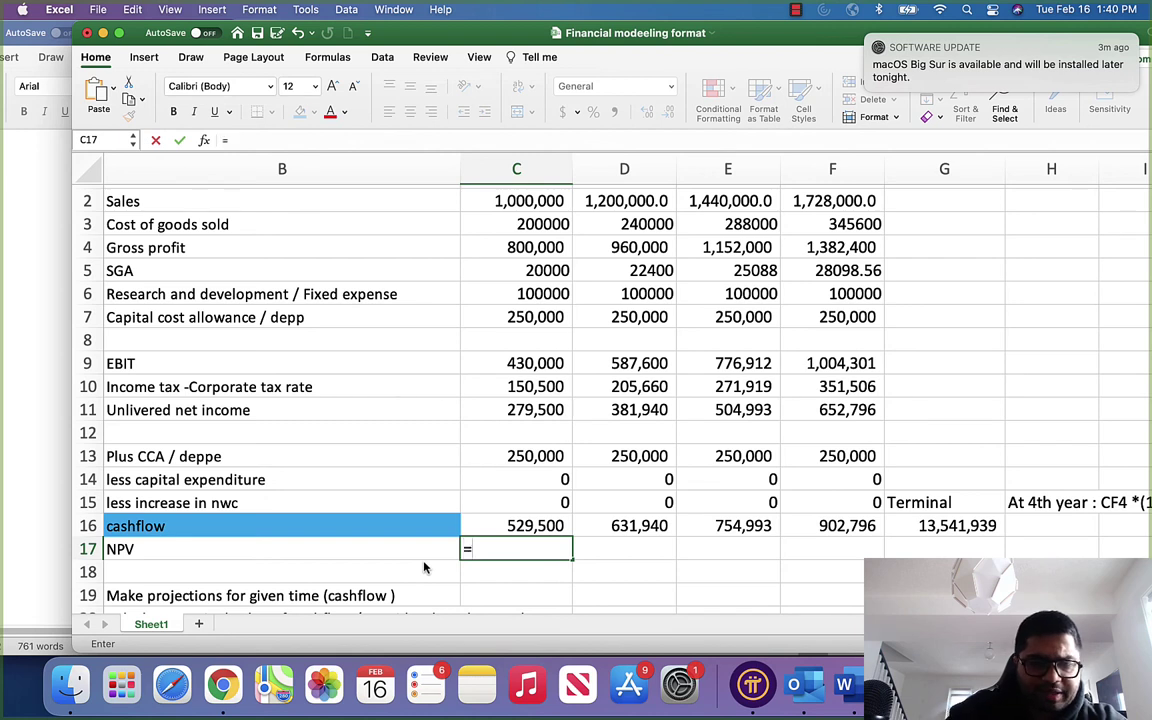
text(n)
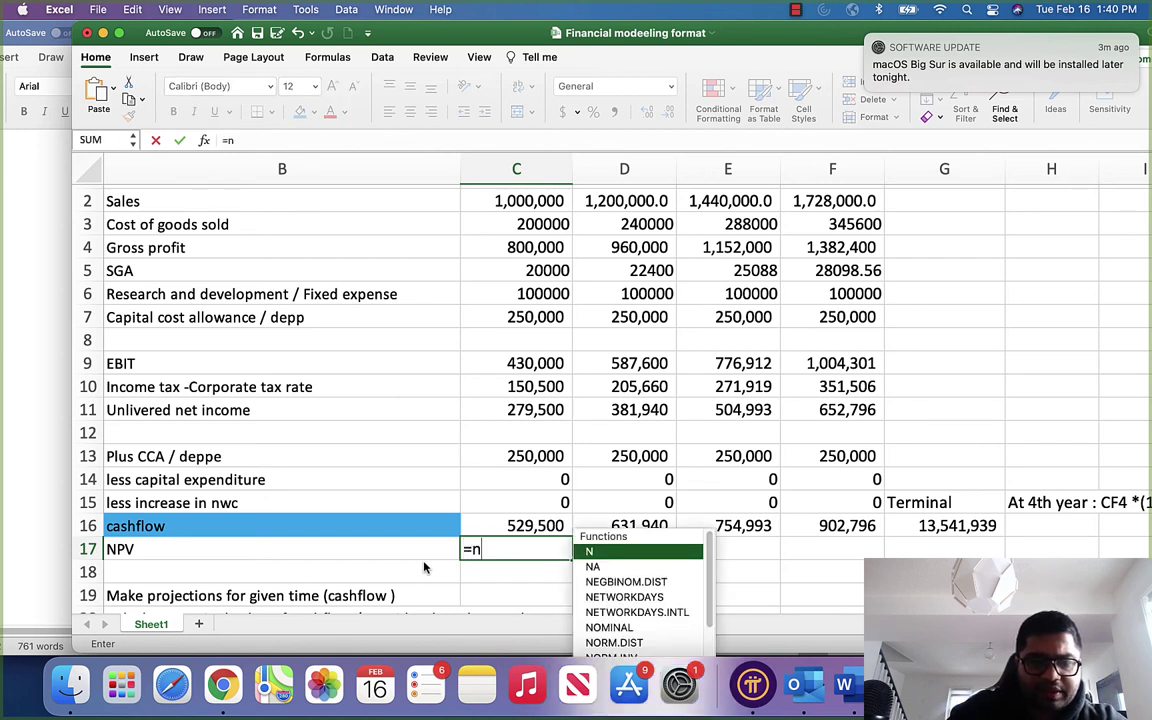
text(pv()
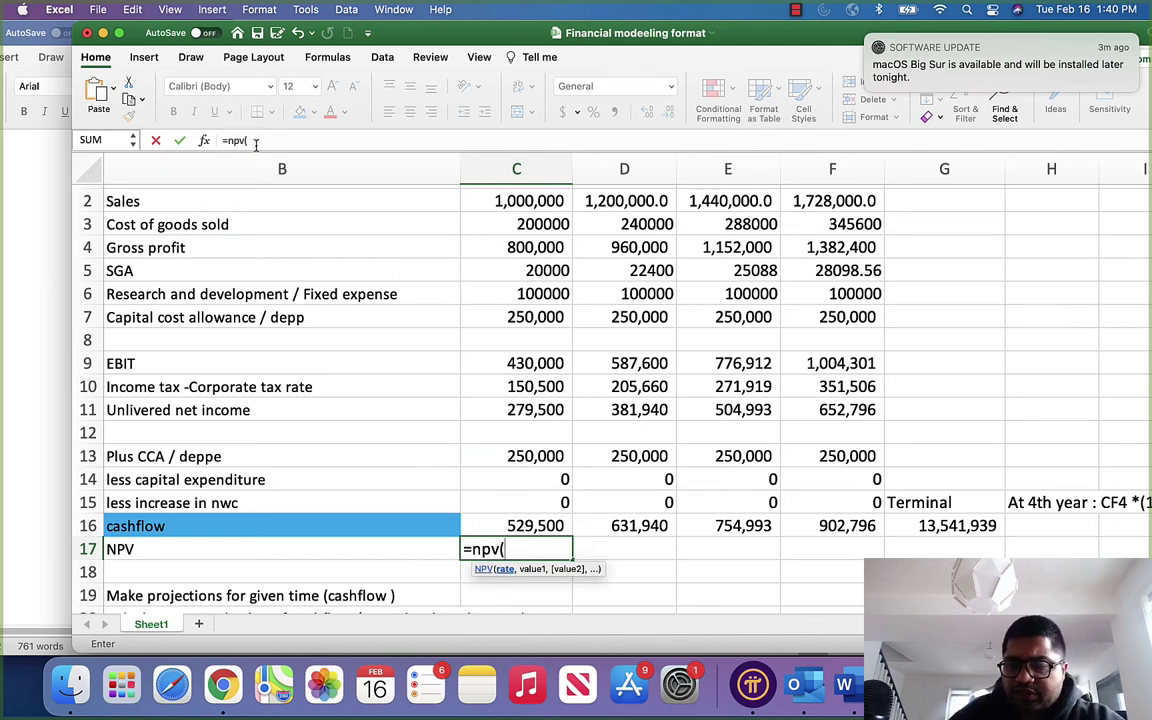
click(204, 142)
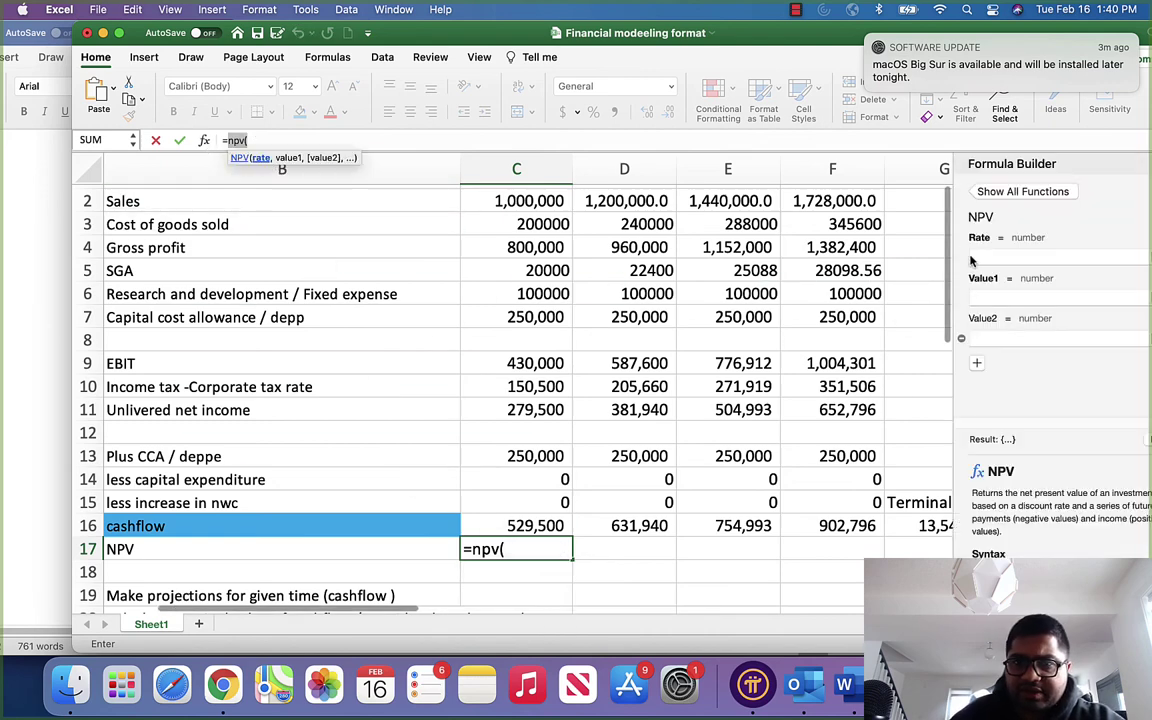
text(1)
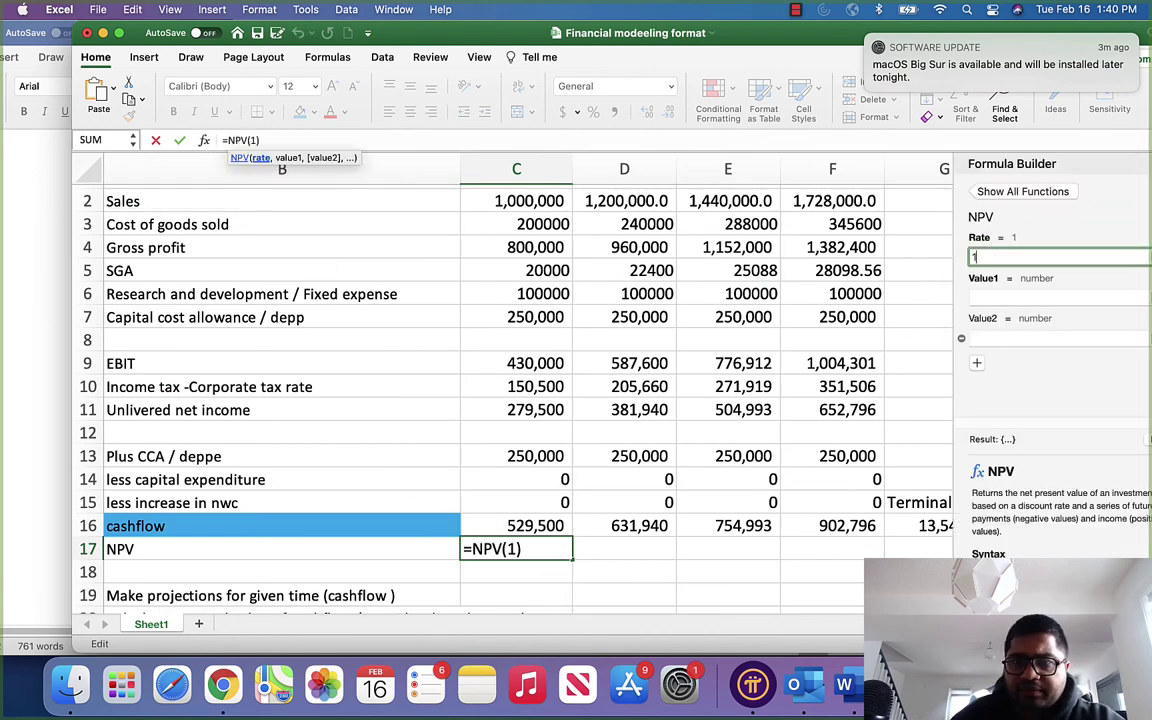
text(2%)
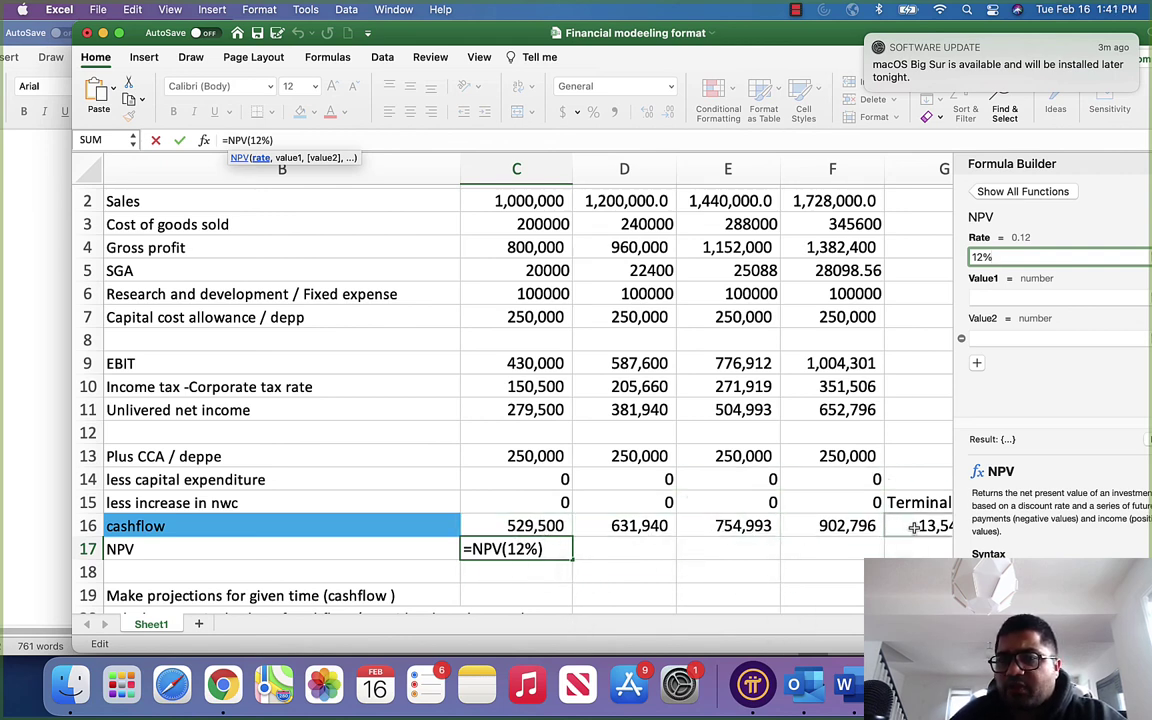
Use the cash flows C16:G16 as the NPV function's Value1, then complete the formula and close the Formula Builder.
click(1004, 296)
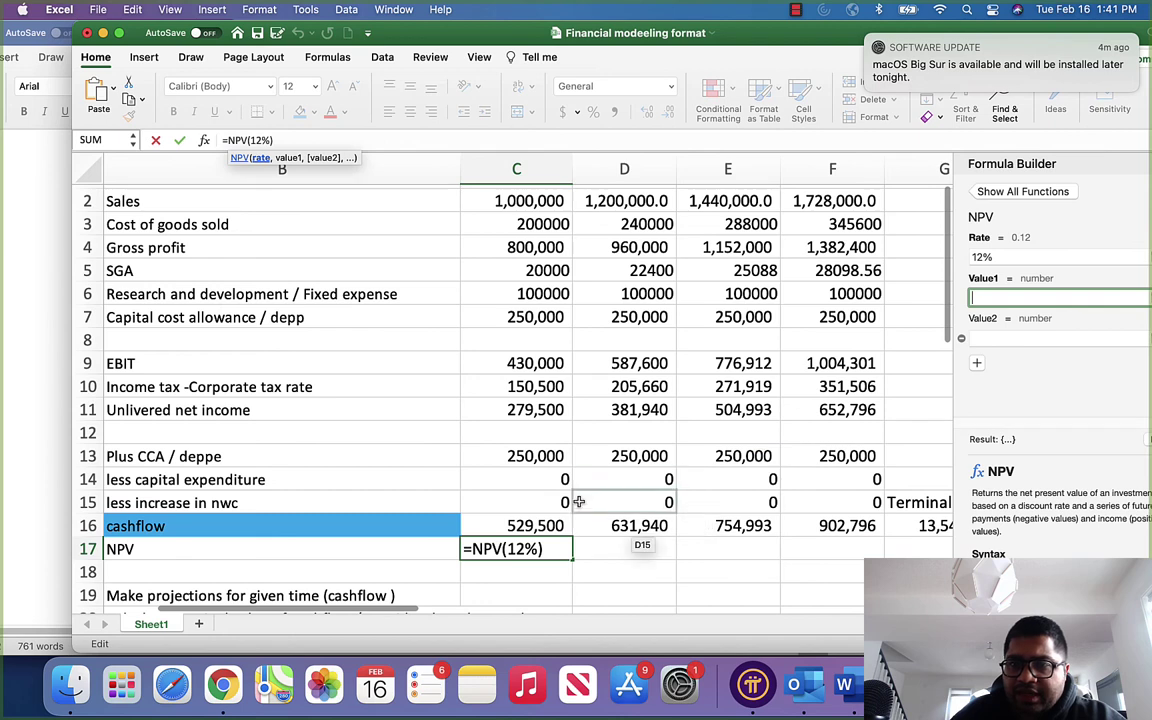
click(530, 527)
drag(530, 527, 936, 530)
drag(985, 152, 478, 112)
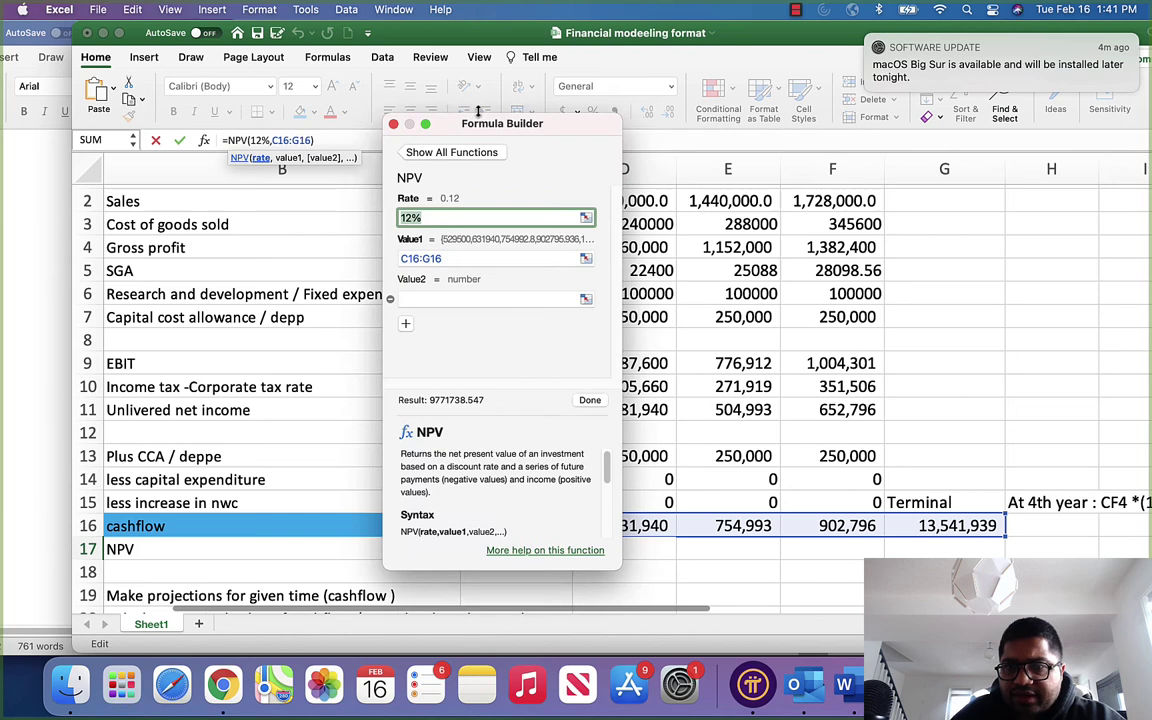
click(590, 401)
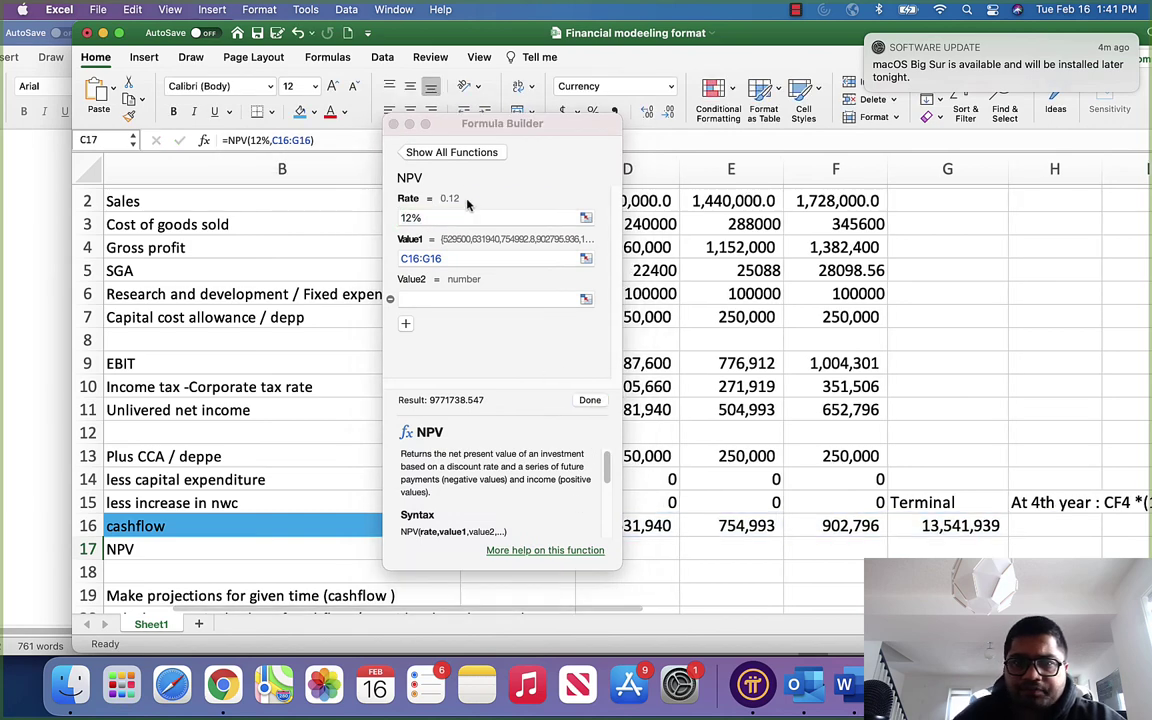
click(393, 125)
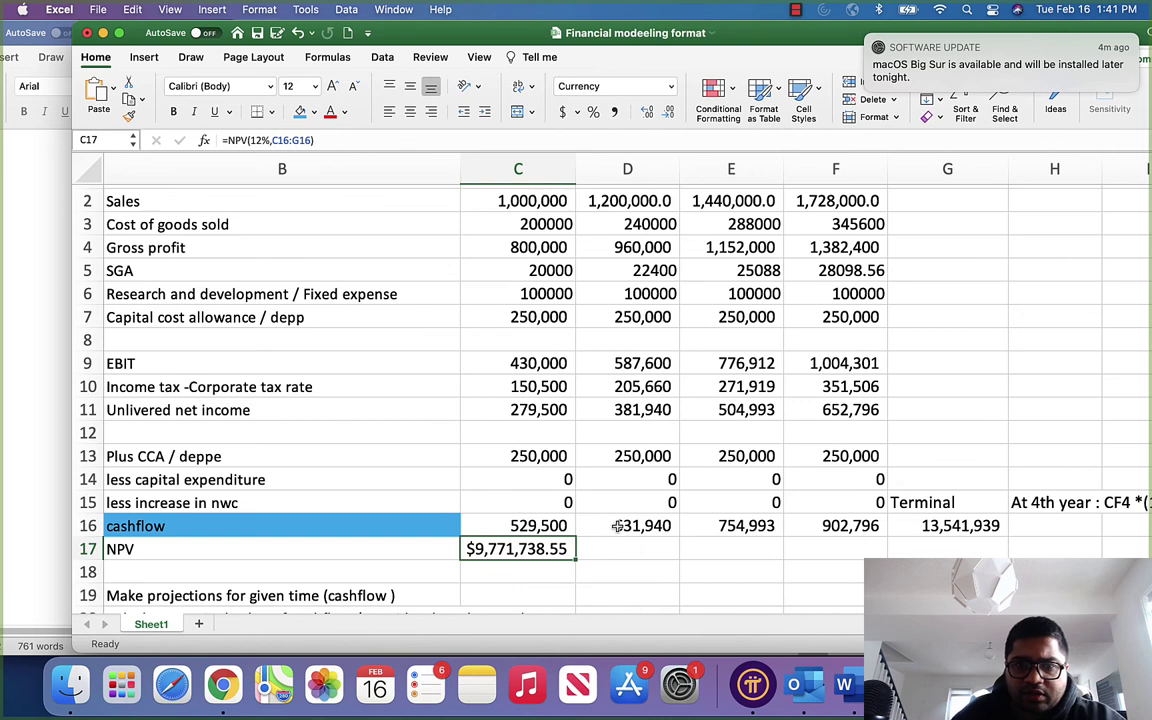
Format the NPV in C17 without decimal places and give the cell a blue fill.
click(670, 112)
click(670, 112)
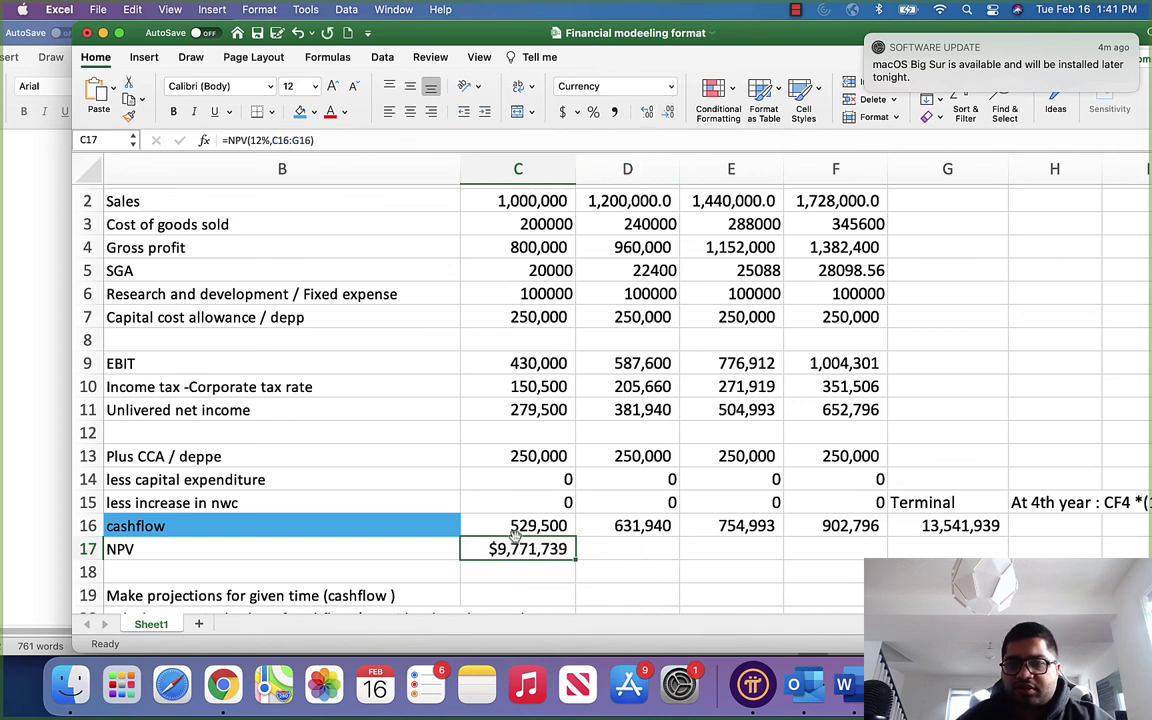
click(299, 111)
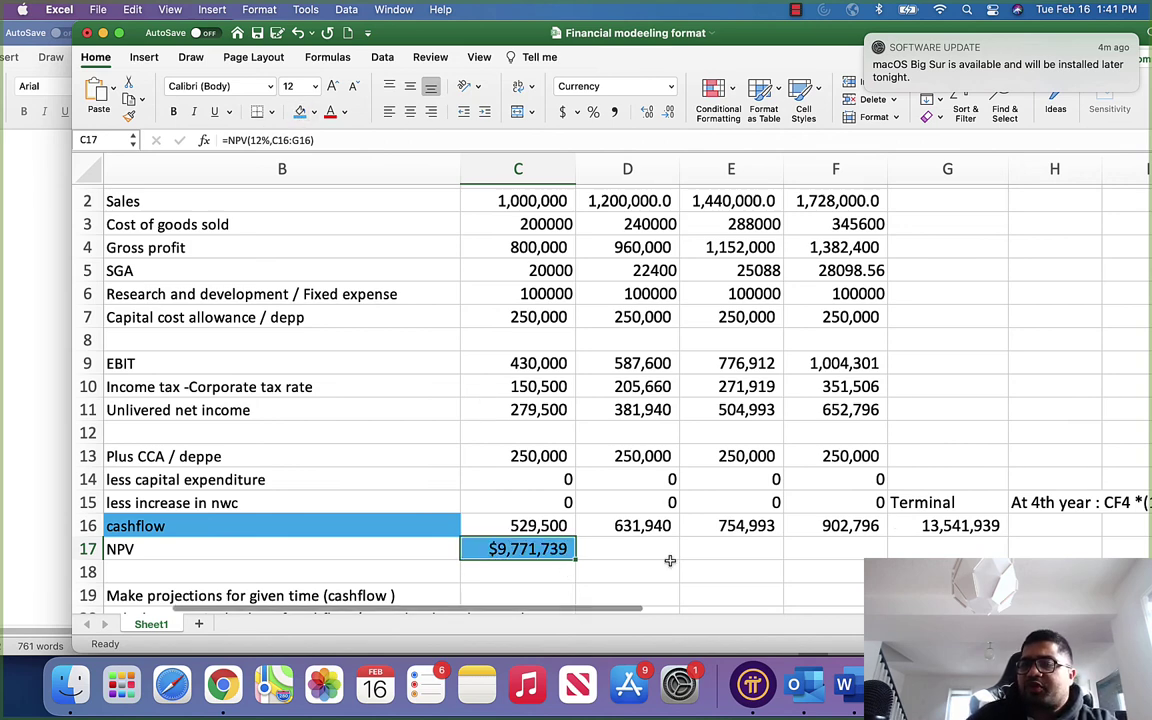
Review the finished cash flow model, the terminal value note and the arguments of the NPV function in C17.
scroll(670, 561, up, 1)
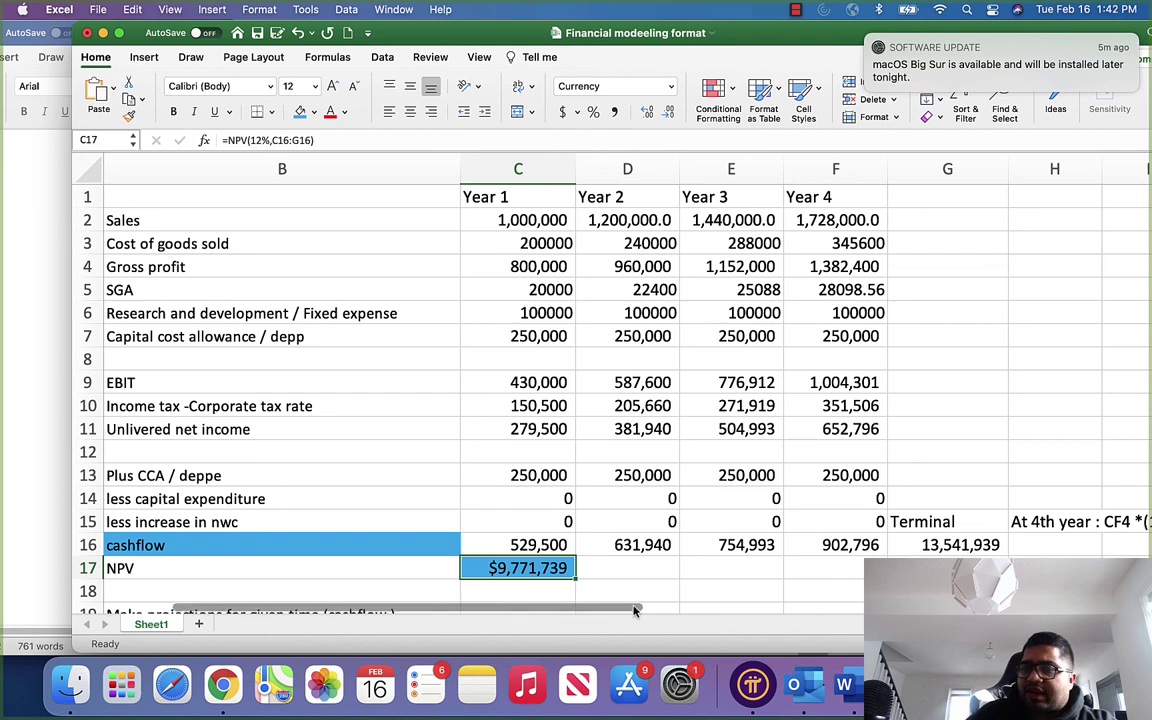
scroll(620, 550, right, 5)
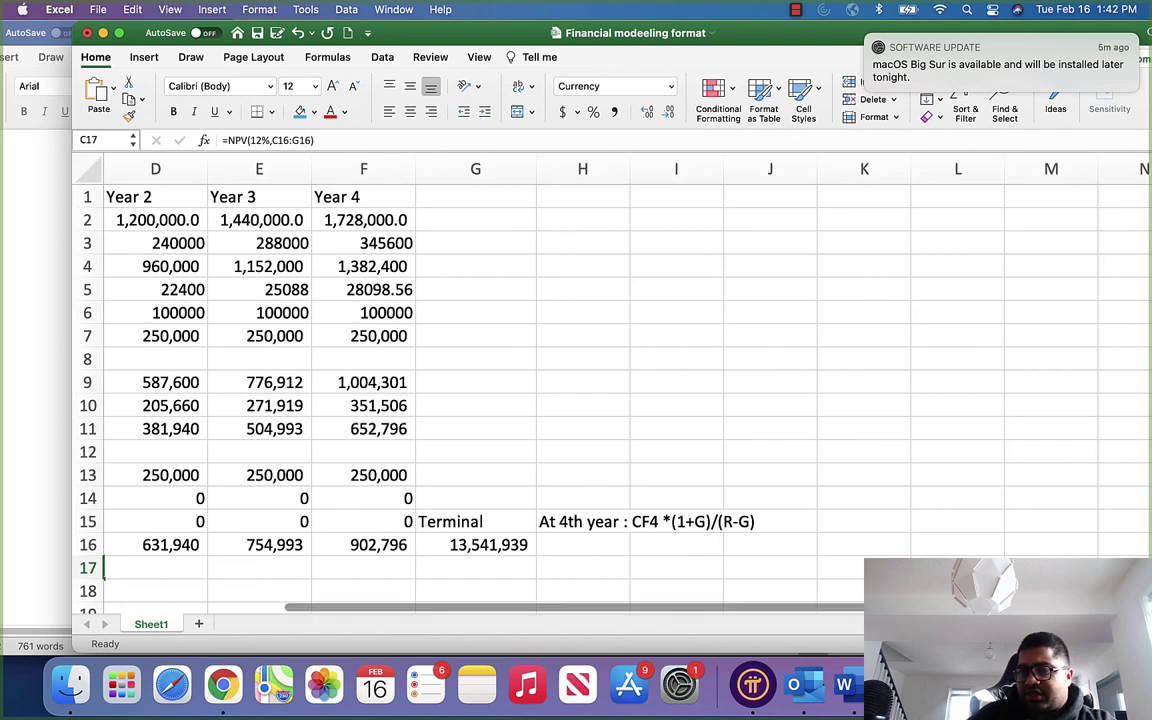
scroll(470, 380, left, 2)
scroll(1029, 540, left, 5)
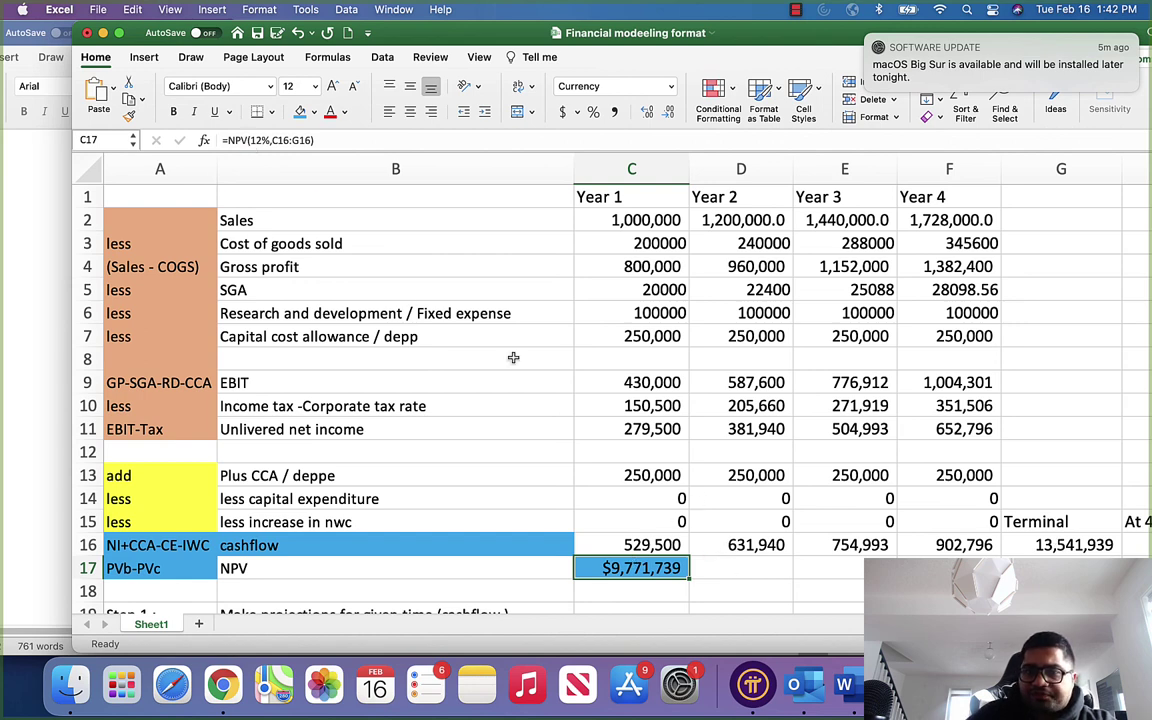
click(204, 141)
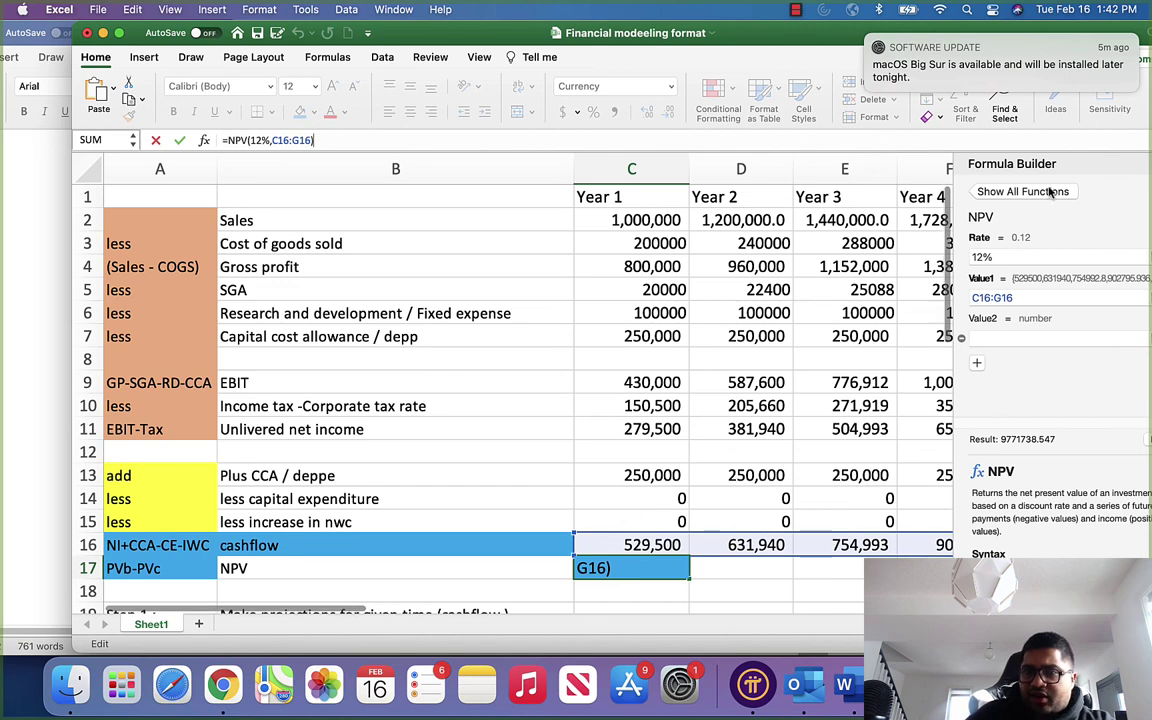
drag(878, 165, 483, 148)
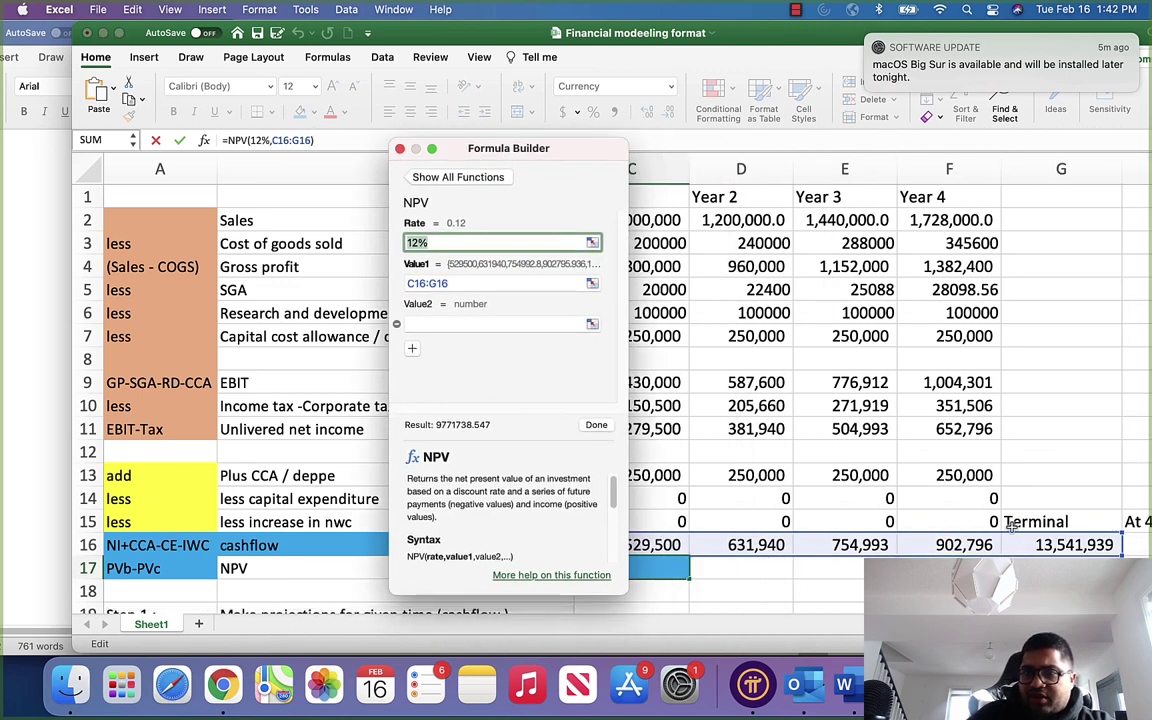
click(596, 427)
click(399, 148)
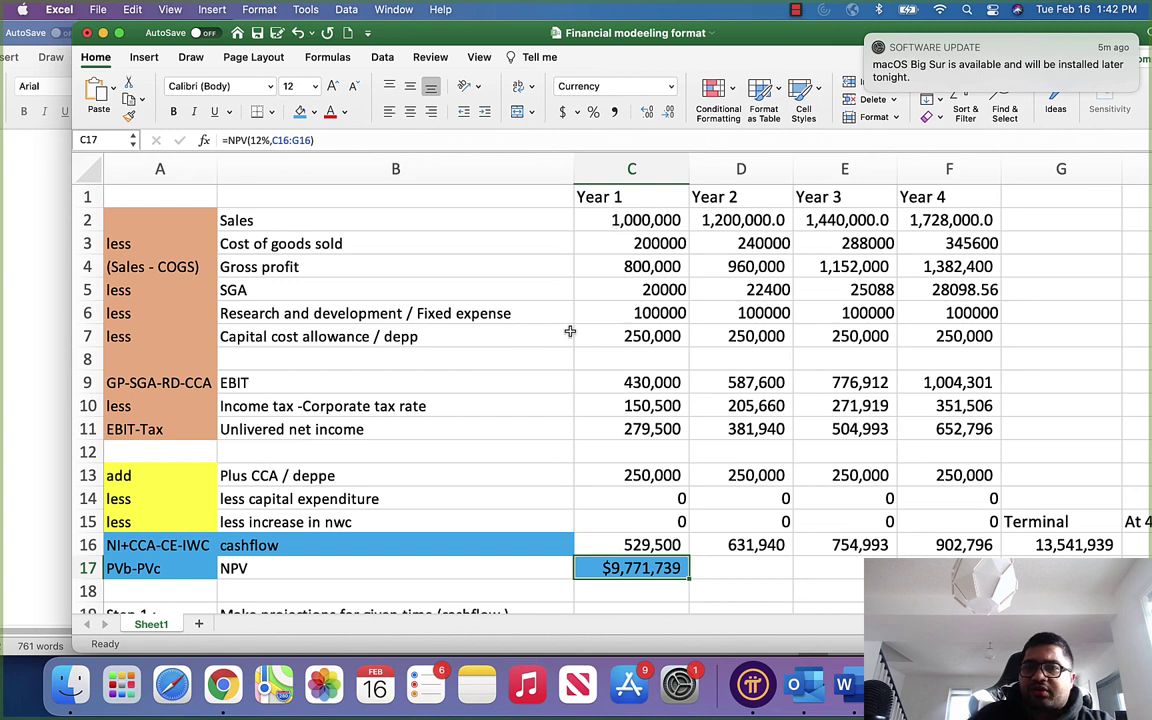
scroll(570, 331, down, 1)
scroll(571, 329, up, 1)
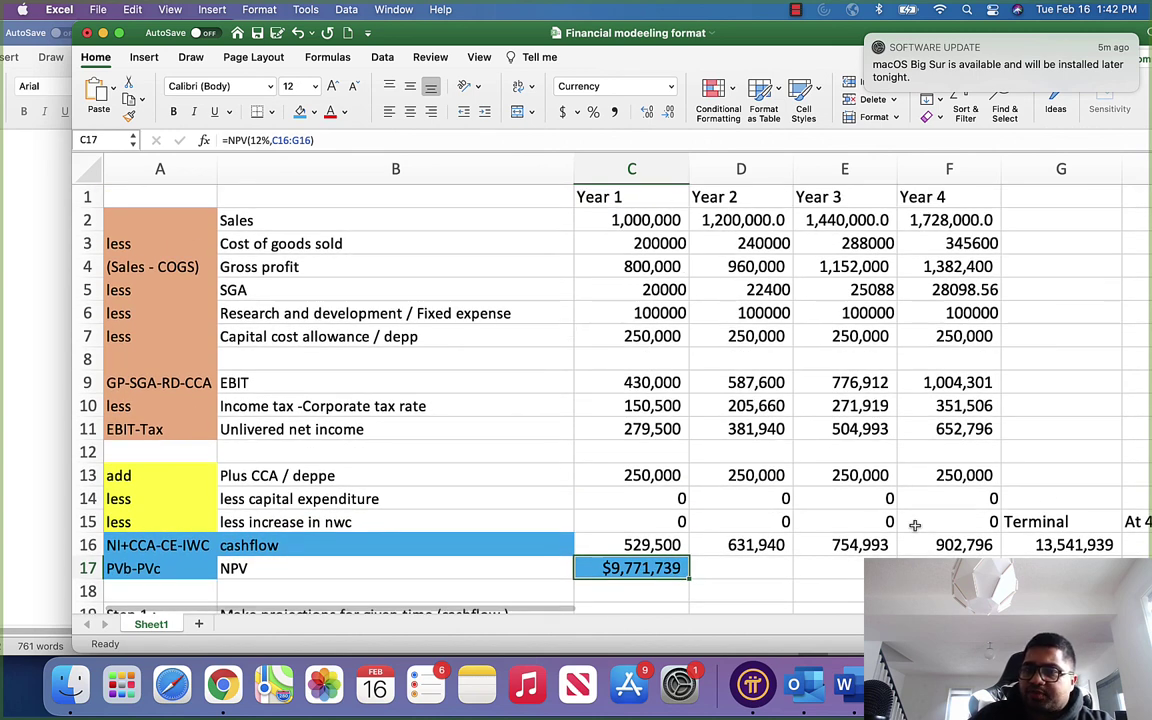